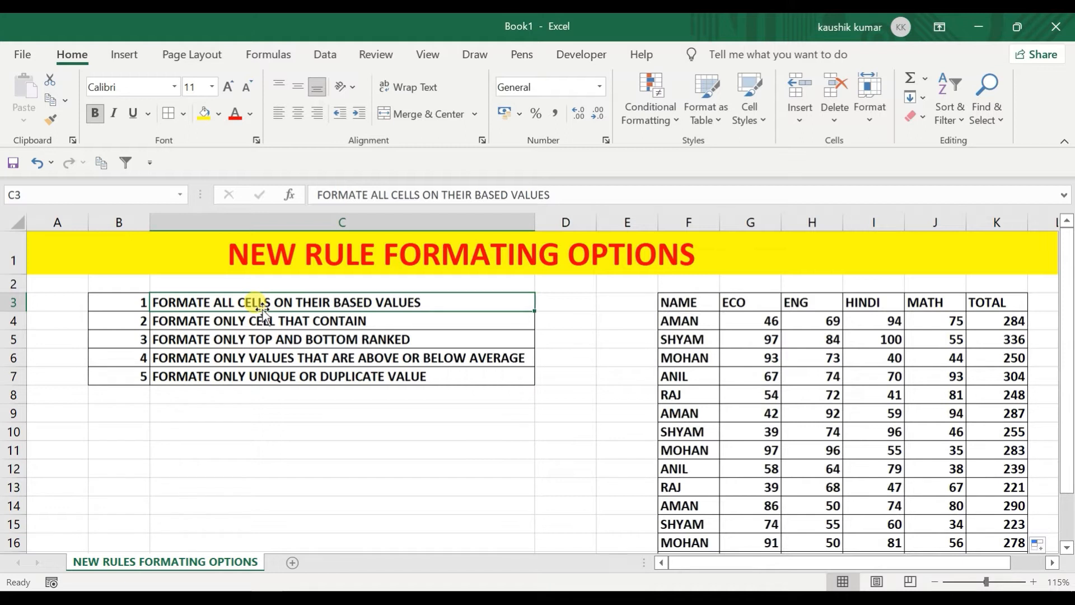
Step: Open the Conditional Formatting dropdown beside the rule-type list and marks table
{"action": "left_click", "coordinate": [645, 89]}
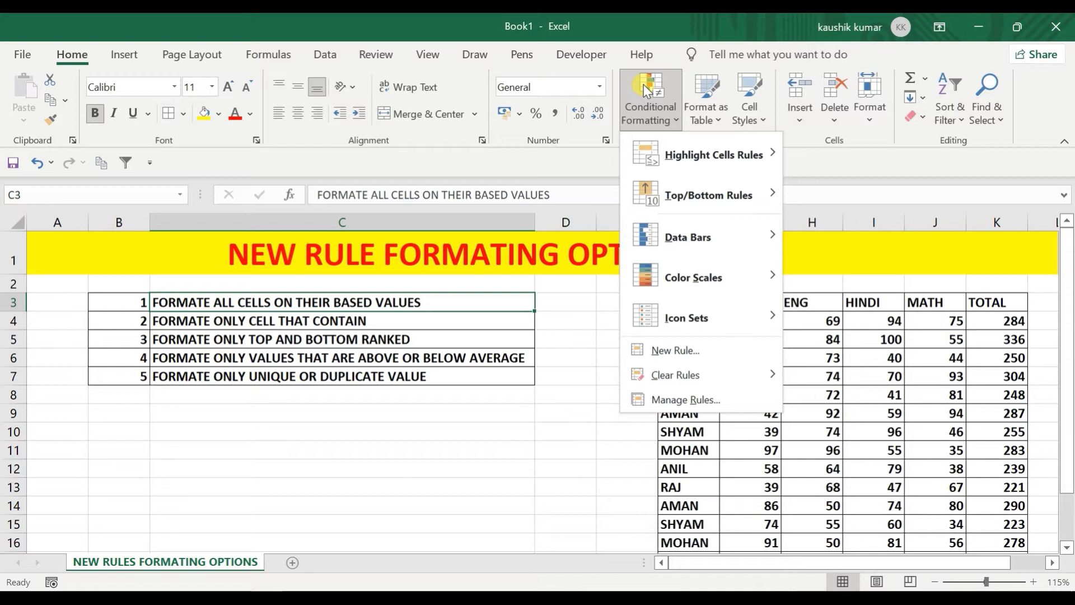
{"action": "left_click", "coordinate": [658, 351]}
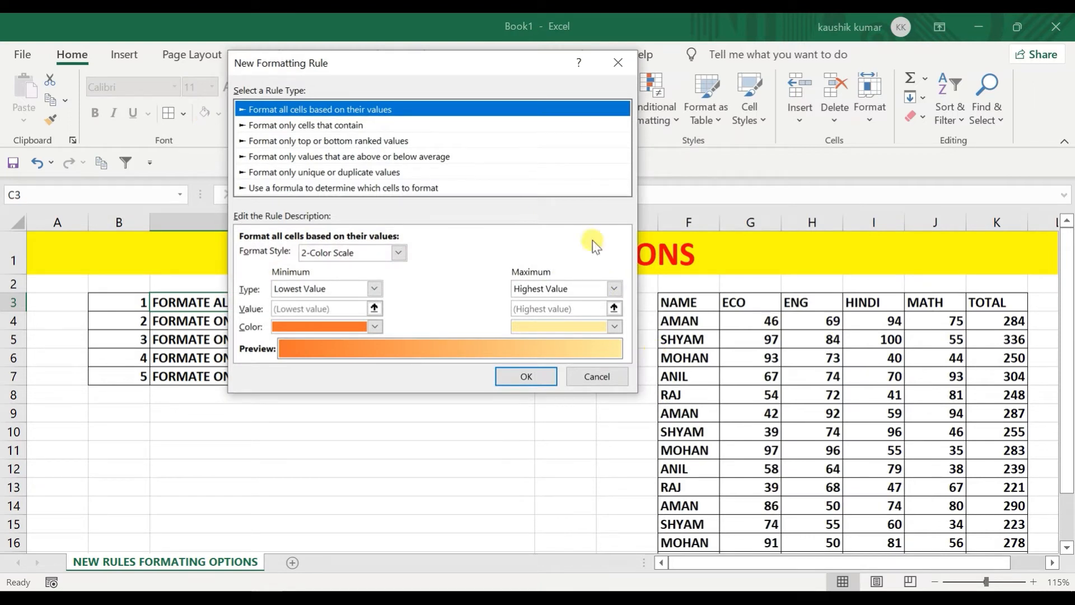
{"action": "left_click_drag", "start_coordinate": [377, 65], "coordinate": [439, 211]}
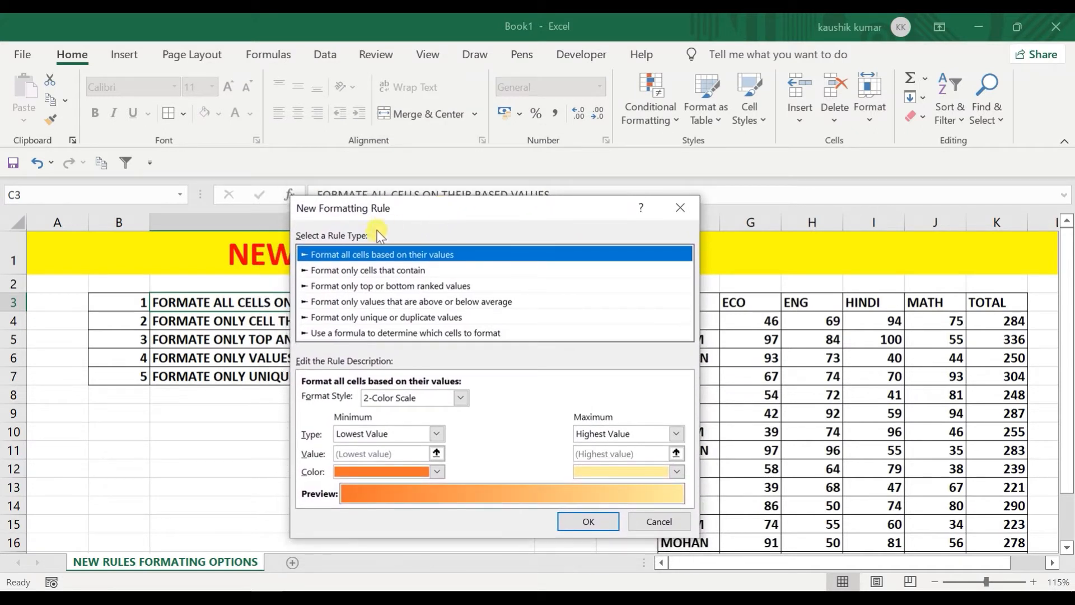
{"action": "left_click", "coordinate": [326, 261]}
{"action": "left_click_drag", "start_coordinate": [432, 209], "coordinate": [345, 157]}
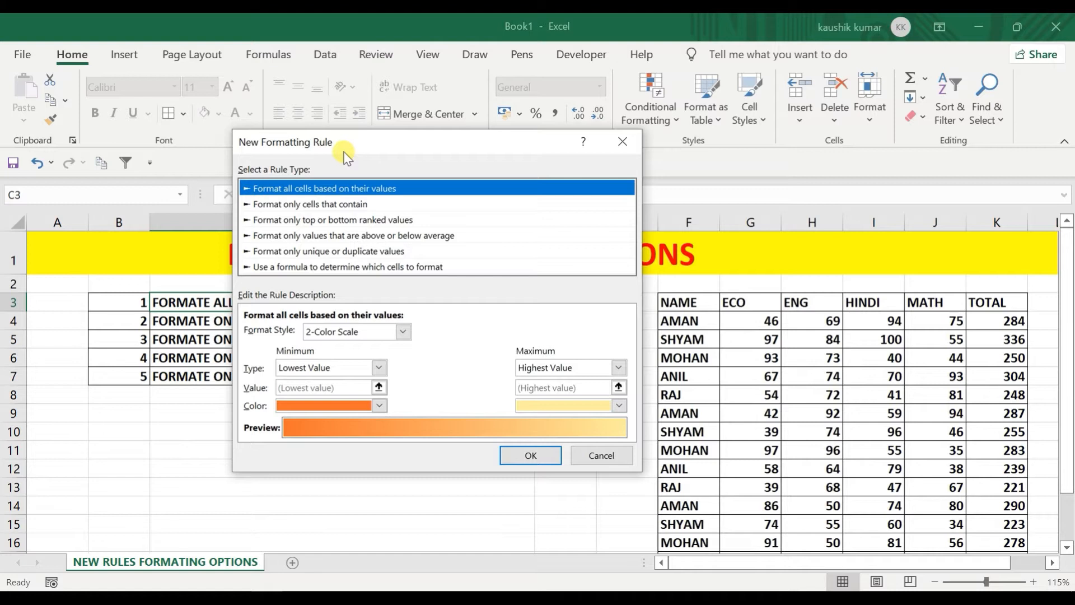
{"action": "left_click", "coordinate": [621, 142]}
{"action": "left_click", "coordinate": [643, 116]}
{"action": "mouse_move", "coordinate": [674, 277]}
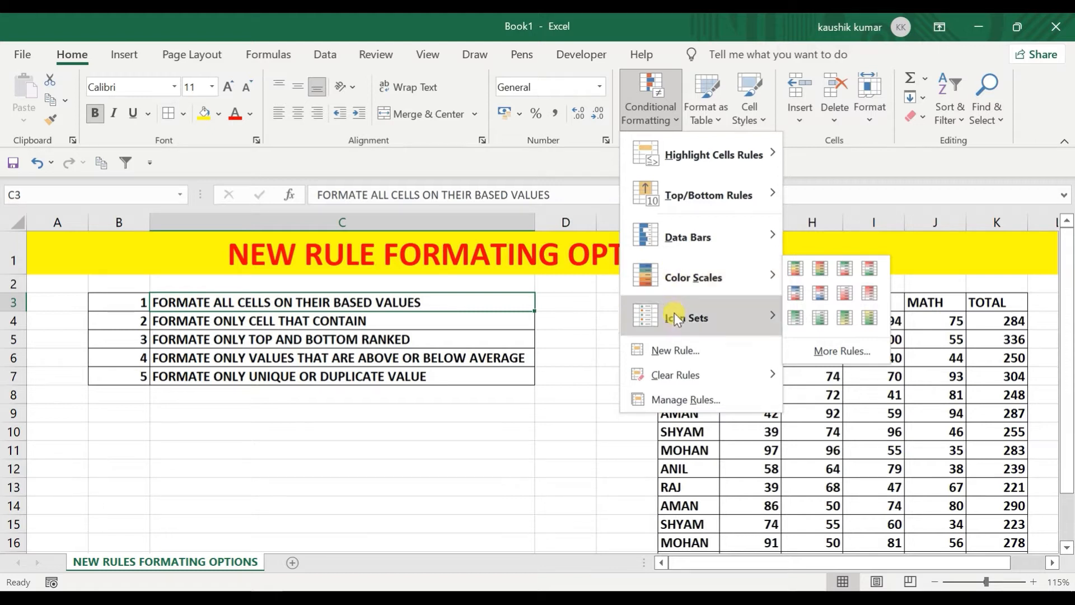
Step: Create a New Rule with the 3-Color Scale format style and confirm it, with no cells selected
{"action": "left_click", "coordinate": [668, 348]}
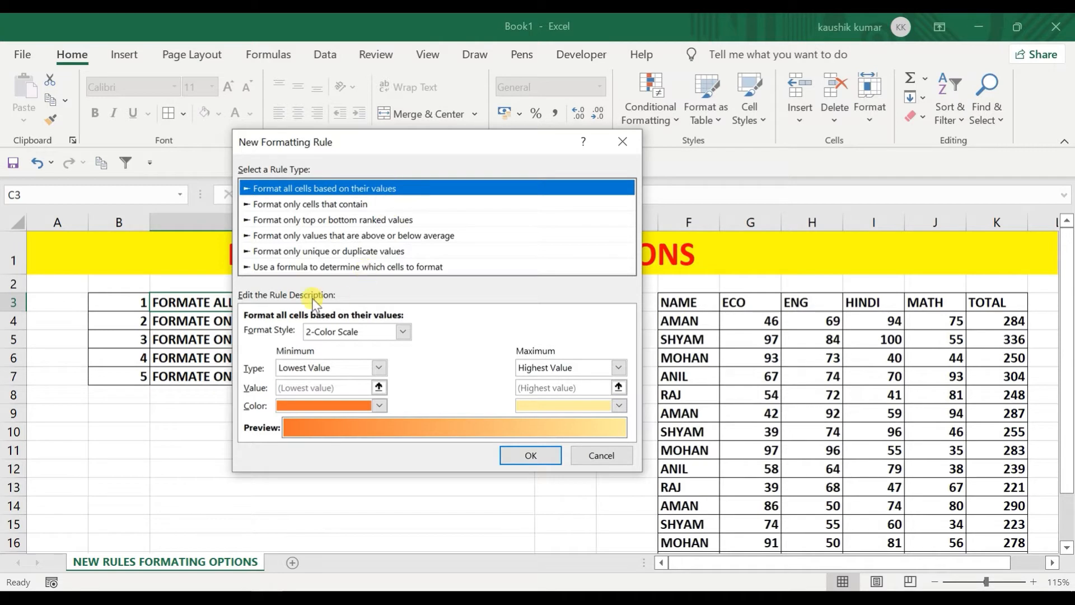
{"action": "left_click", "coordinate": [362, 332]}
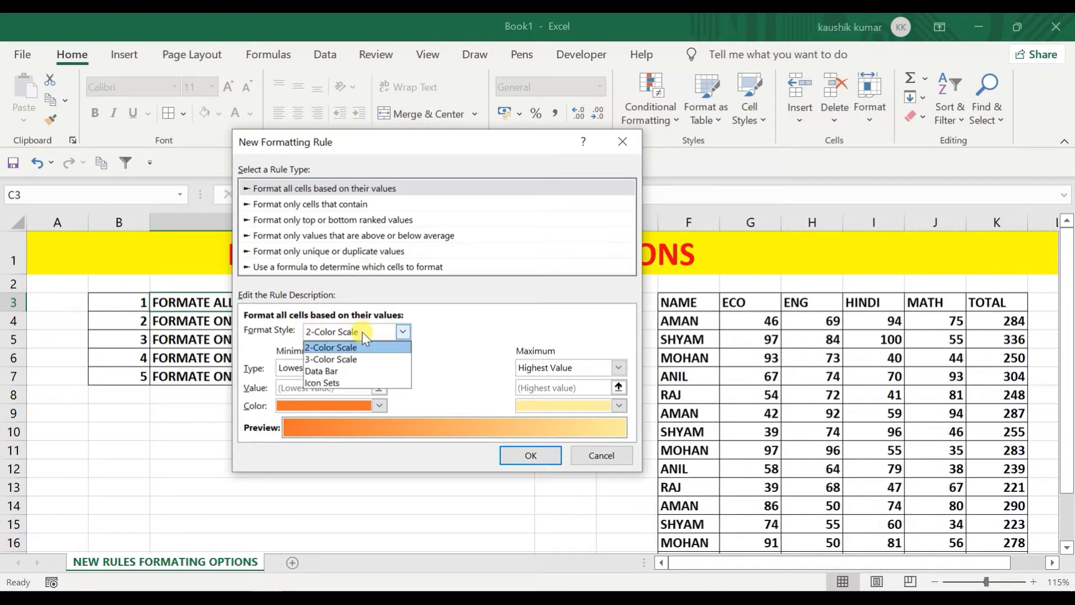
{"action": "left_click", "coordinate": [347, 358]}
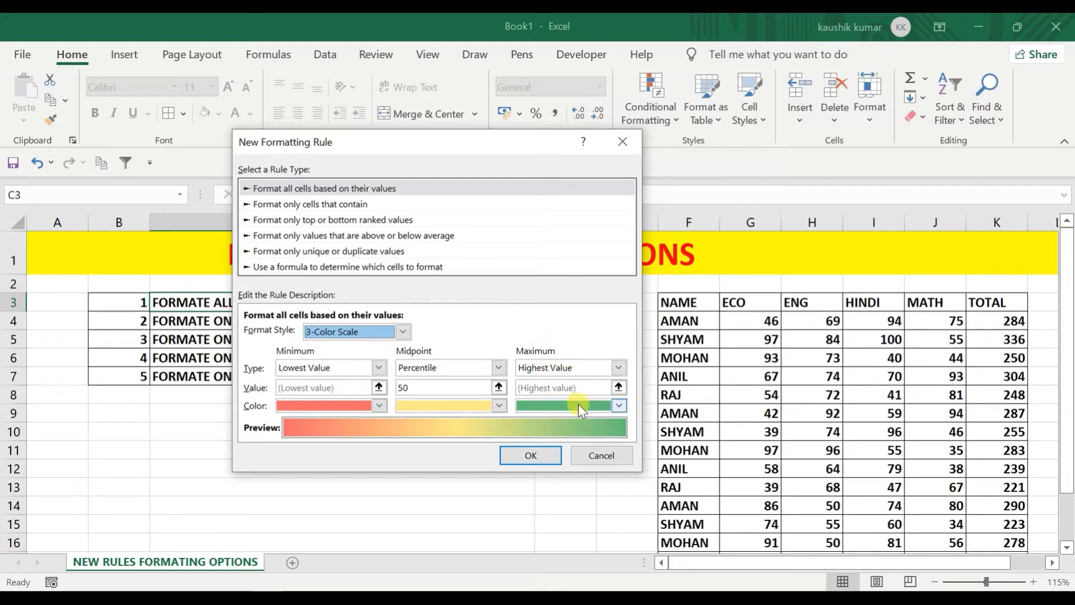
{"action": "left_click", "coordinate": [529, 454]}
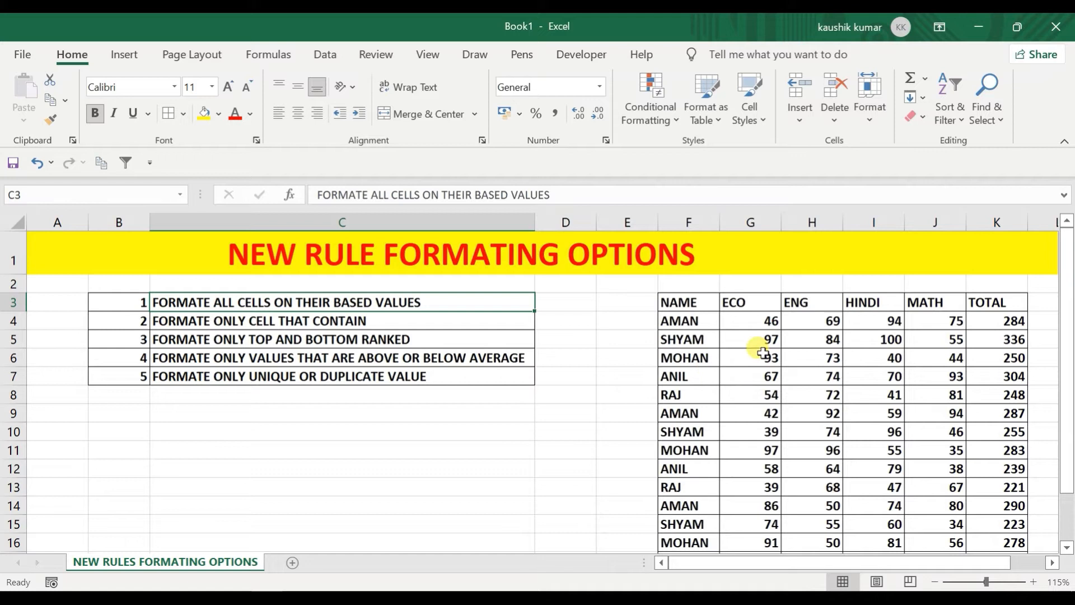
Step: Select the ECO to MATH marks range G4:J17
{"action": "left_click", "coordinate": [755, 321]}
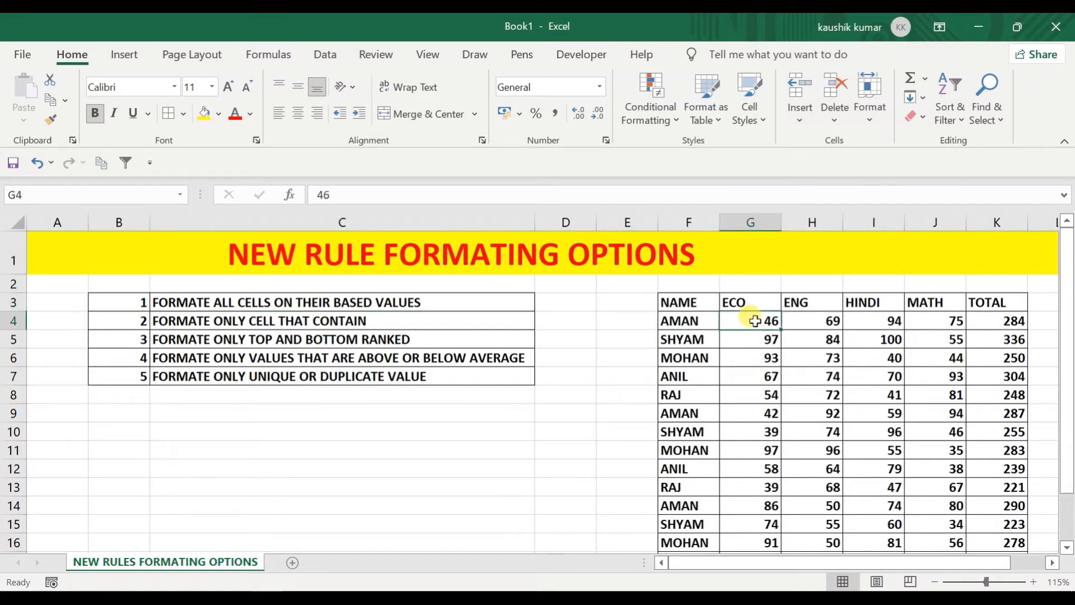
{"action": "key", "text": "shift+Right"}
{"action": "key", "text": "shift+Right"}
{"action": "key", "text": "shift+Right"}
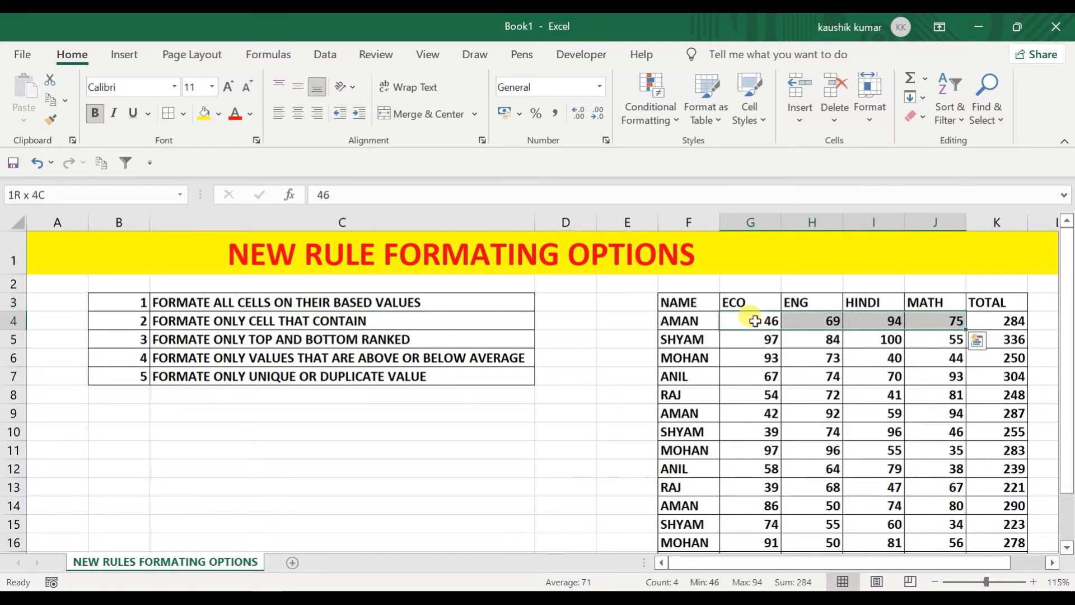
{"action": "key", "text": "ctrl+shift+Down"}
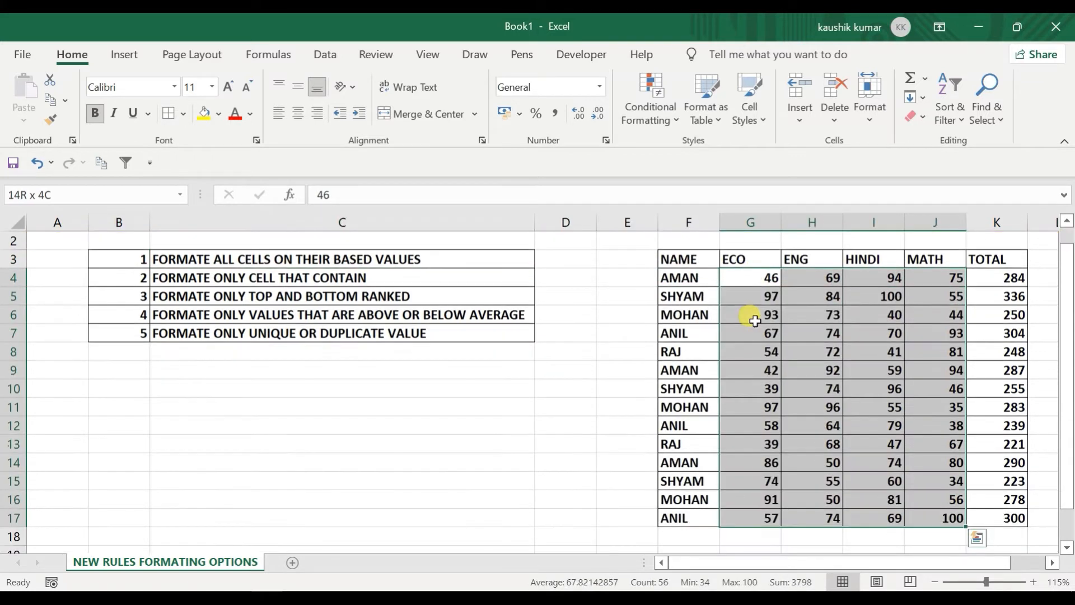
Step: Apply a new 3-Color Scale rule to the selected marks
{"action": "left_click", "coordinate": [652, 95]}
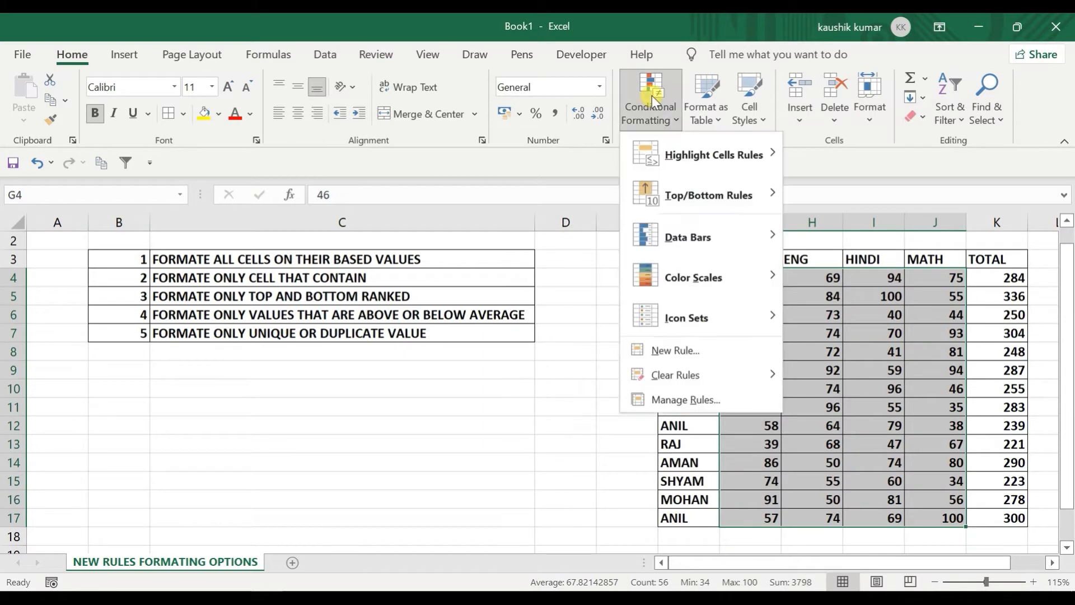
{"action": "left_click", "coordinate": [661, 346]}
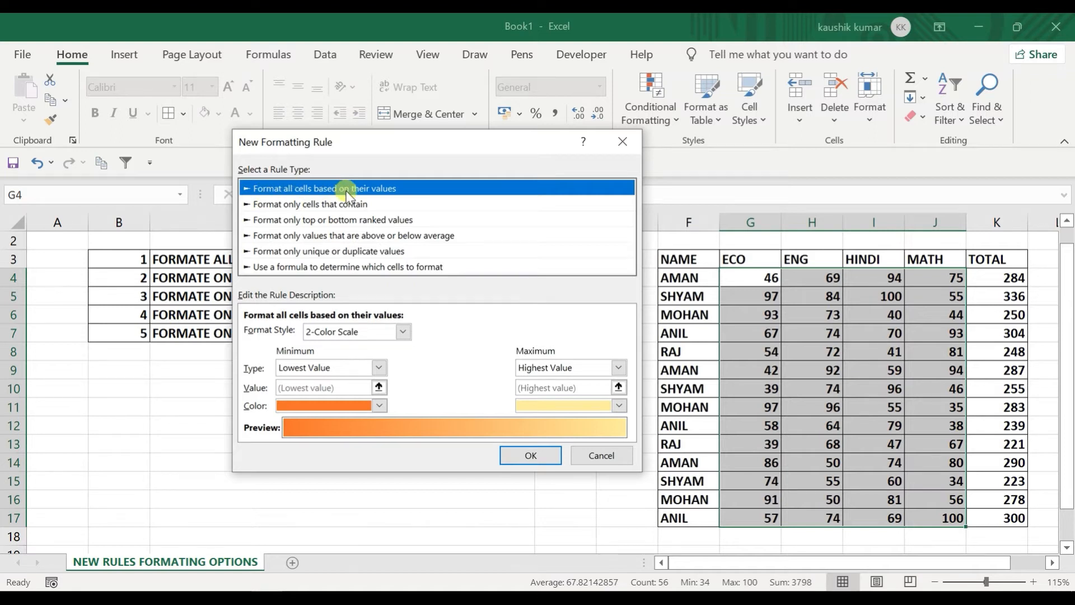
{"action": "left_click", "coordinate": [377, 333]}
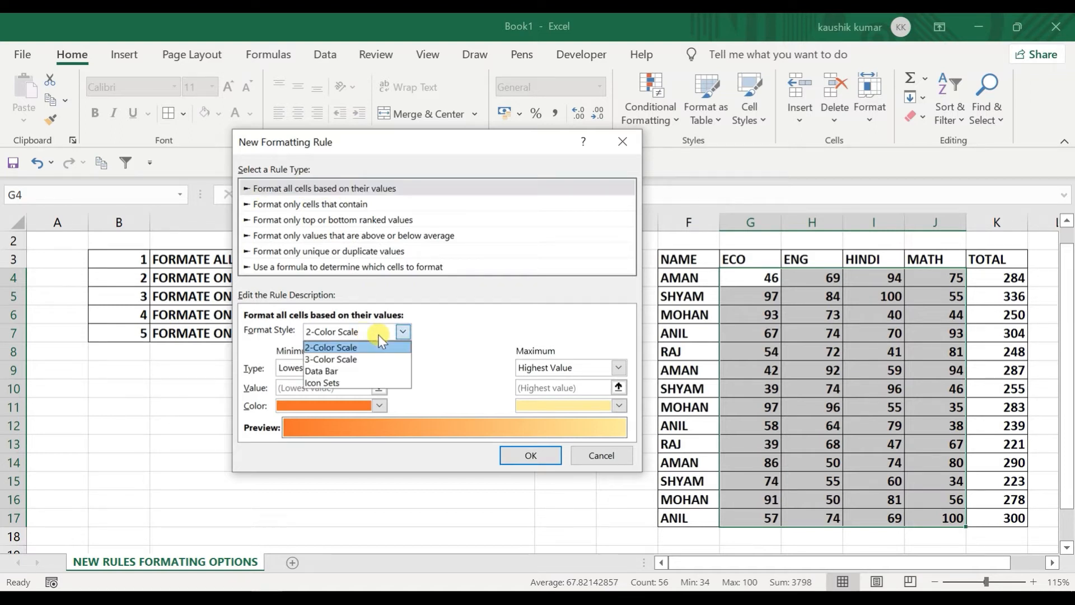
{"action": "left_click", "coordinate": [365, 360]}
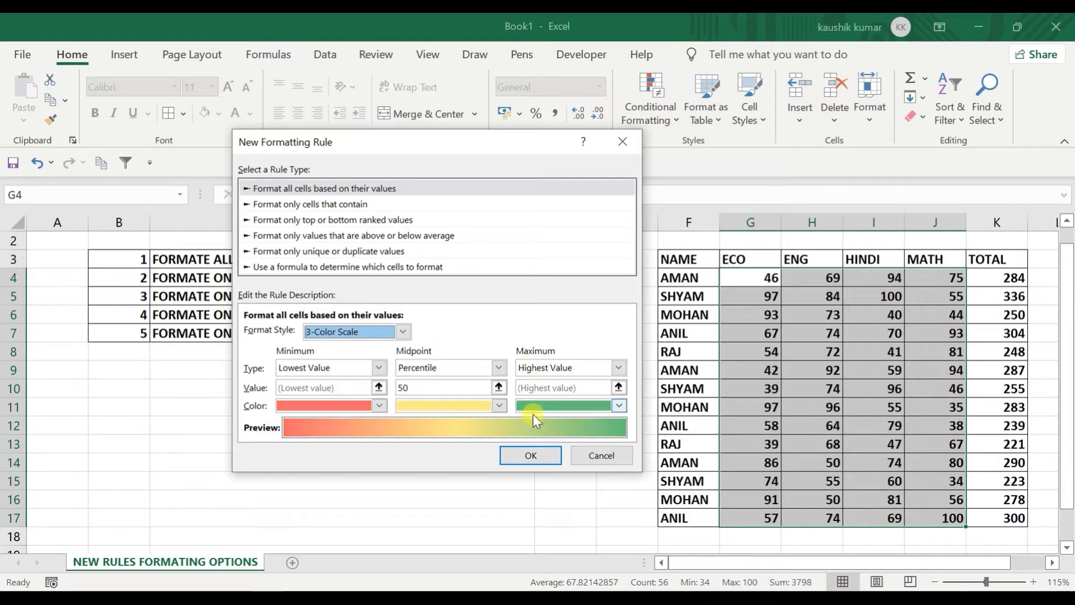
{"action": "left_click", "coordinate": [525, 453]}
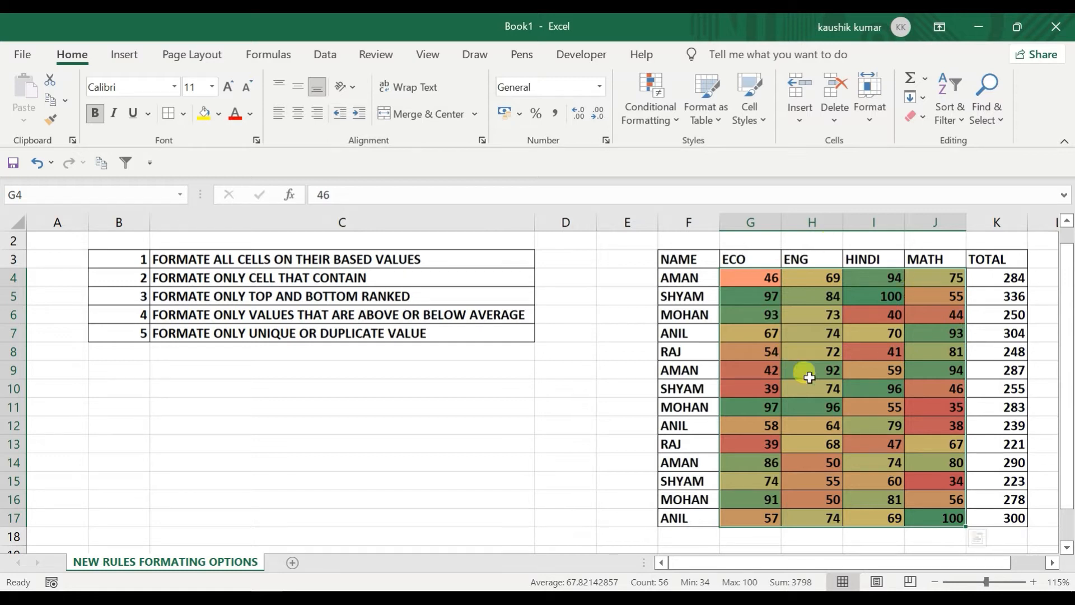
Step: Set up another 3-Color Scale rule, then cancel it without applying
{"action": "left_click", "coordinate": [654, 107]}
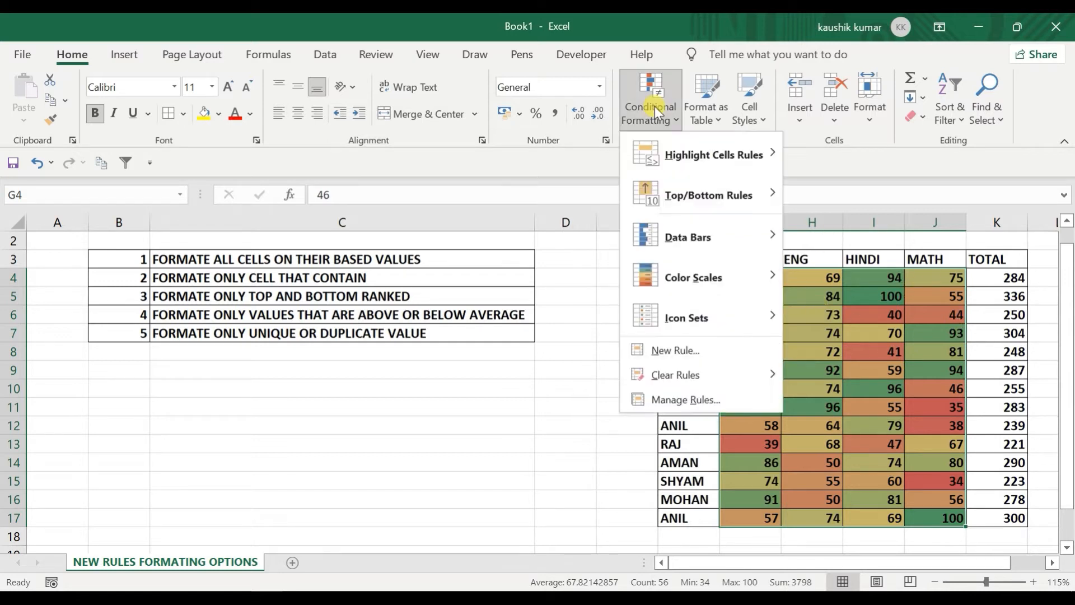
{"action": "left_click", "coordinate": [669, 349]}
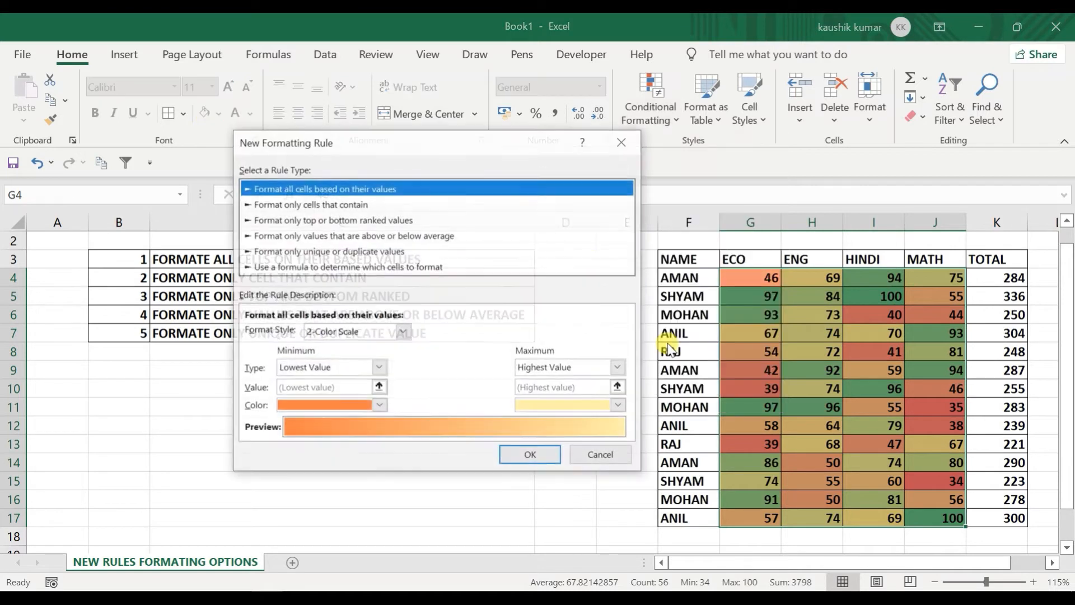
{"action": "left_click", "coordinate": [402, 332]}
{"action": "left_click", "coordinate": [379, 359]}
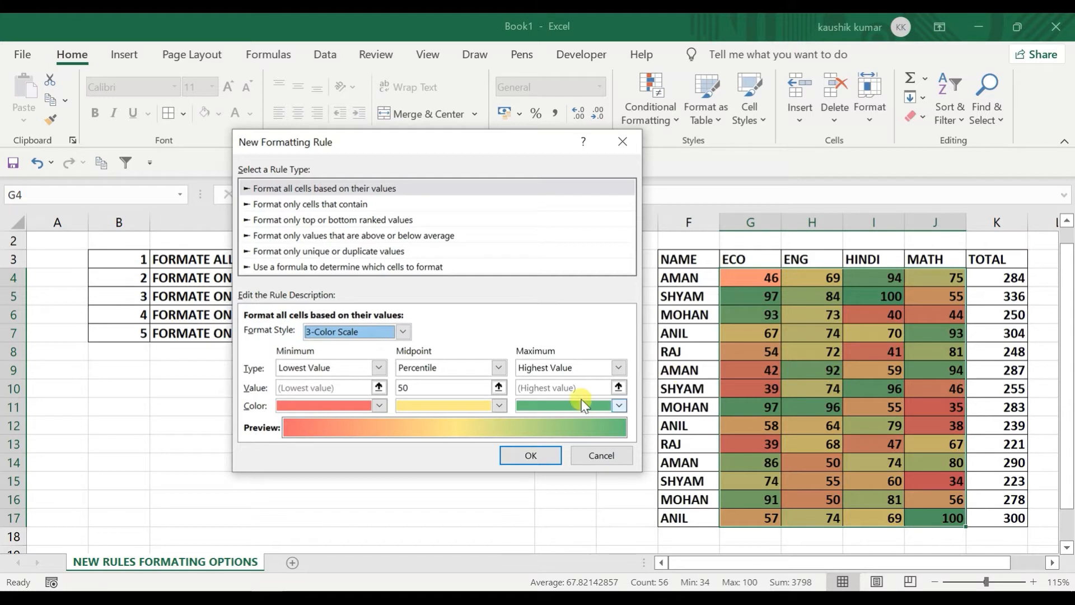
{"action": "left_click", "coordinate": [592, 455]}
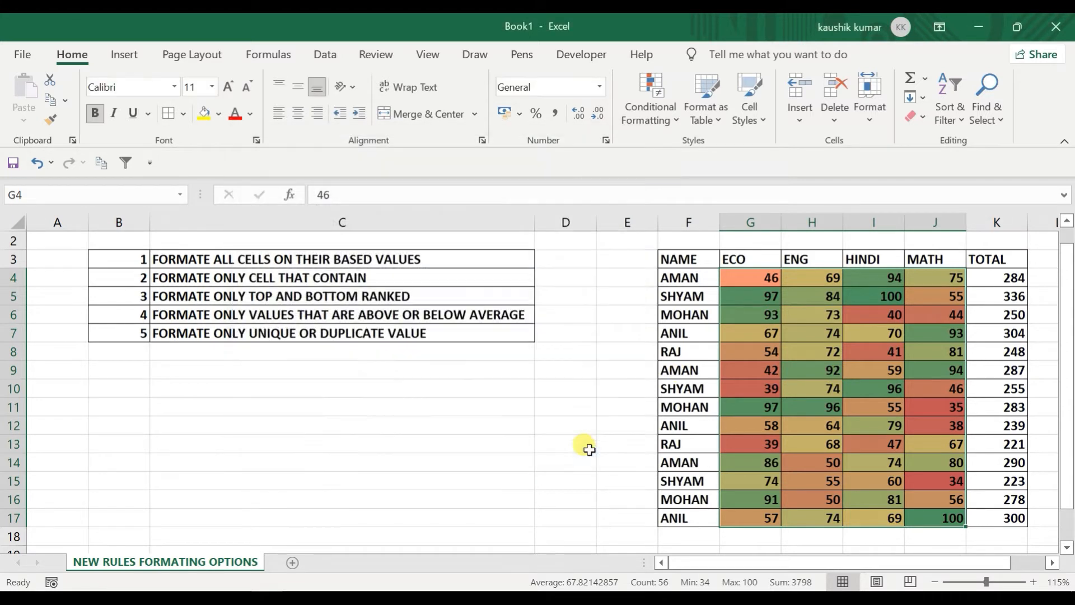
{"action": "left_click", "coordinate": [654, 105]}
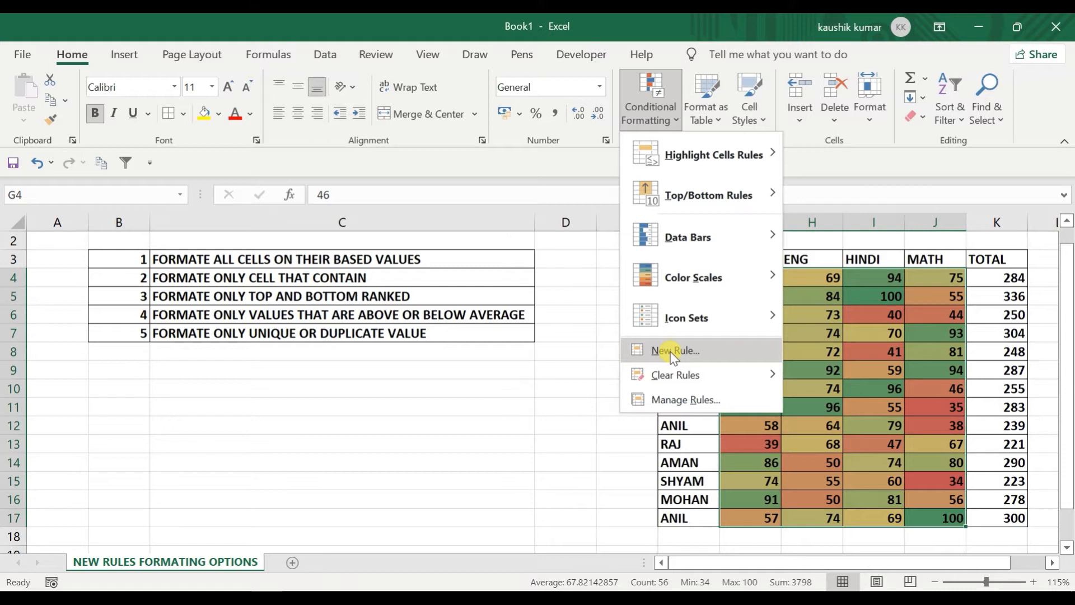
Step: Clear the colour-scale rules from the selected marks and check that the rules list is empty
{"action": "mouse_move", "coordinate": [672, 375]}
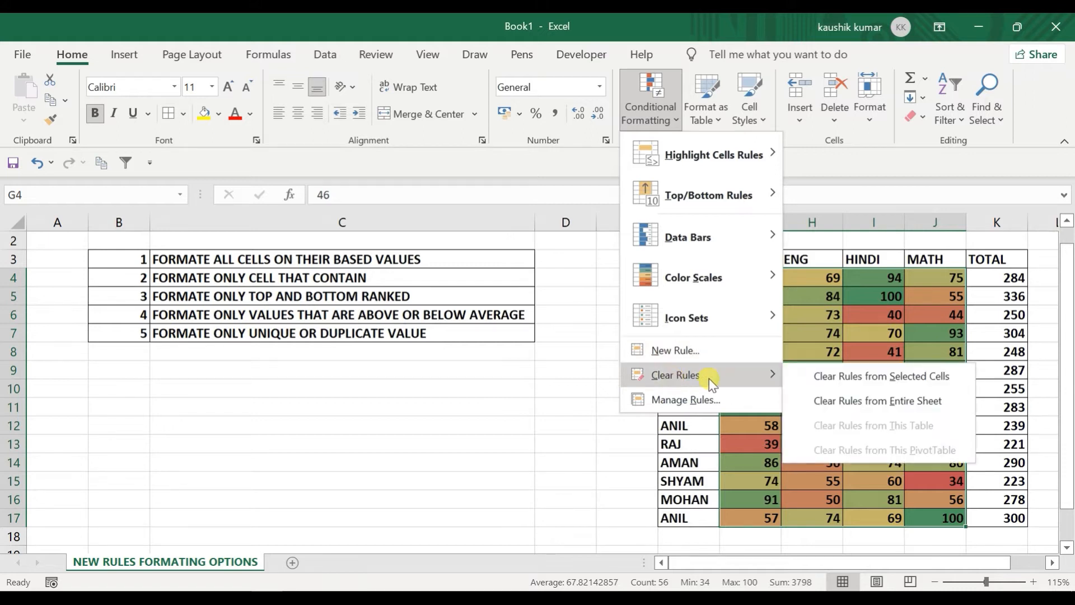
{"action": "left_click", "coordinate": [816, 371]}
{"action": "left_click", "coordinate": [649, 107]}
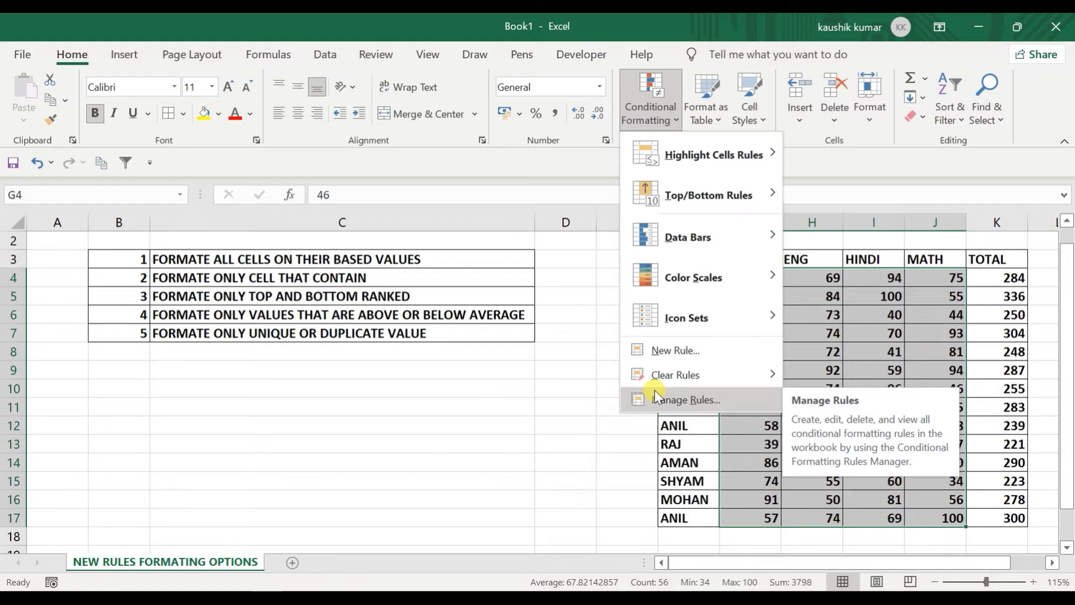
{"action": "left_click", "coordinate": [671, 398]}
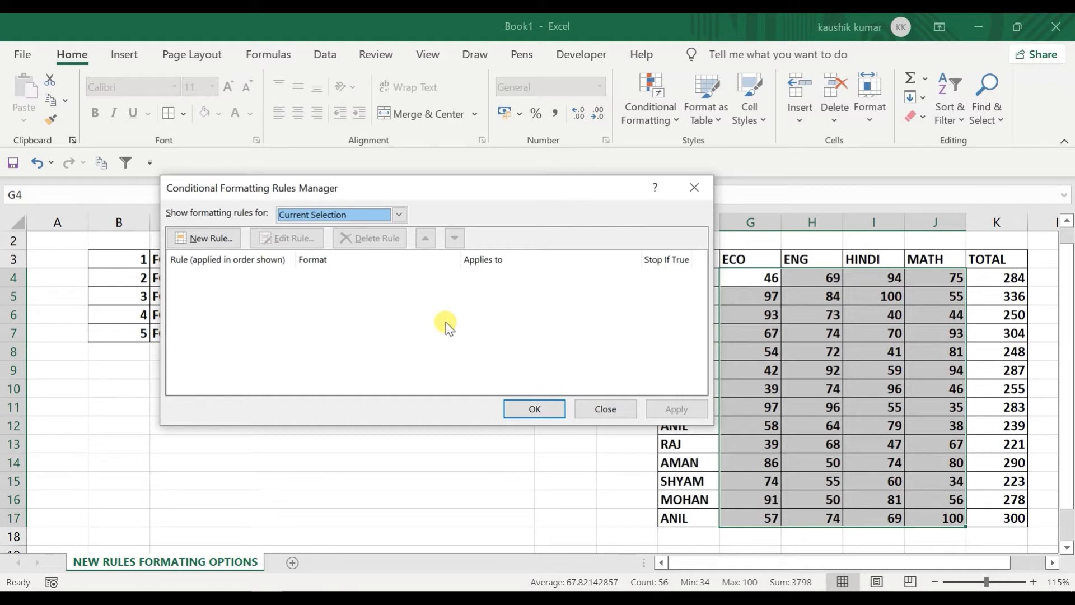
{"action": "left_click", "coordinate": [598, 408]}
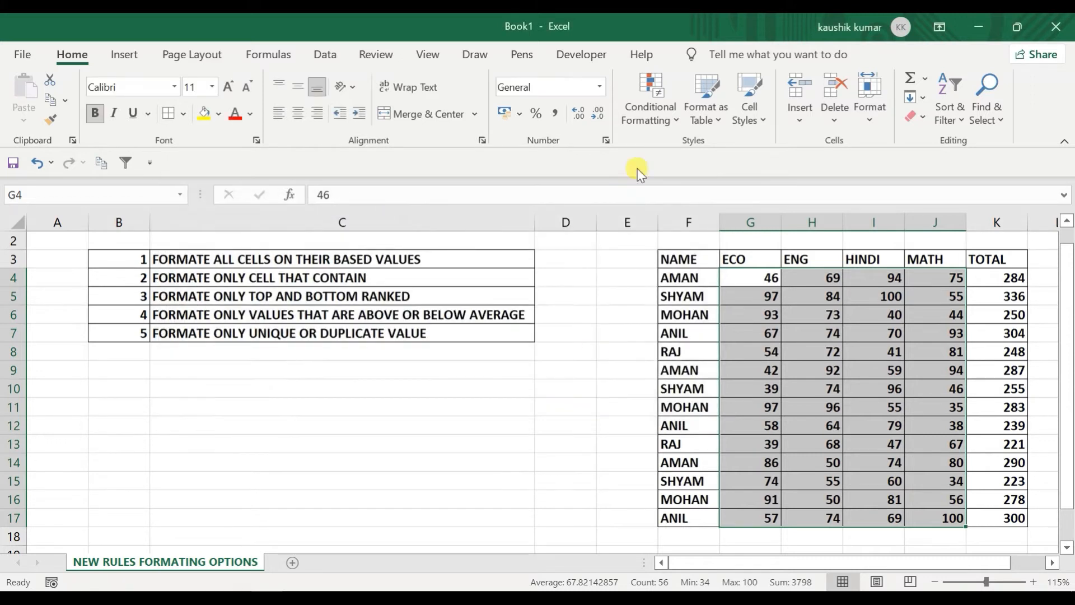
Step: Start a 'Format only cells that contain' rule, then cancel it without adding it
{"action": "left_click", "coordinate": [653, 107]}
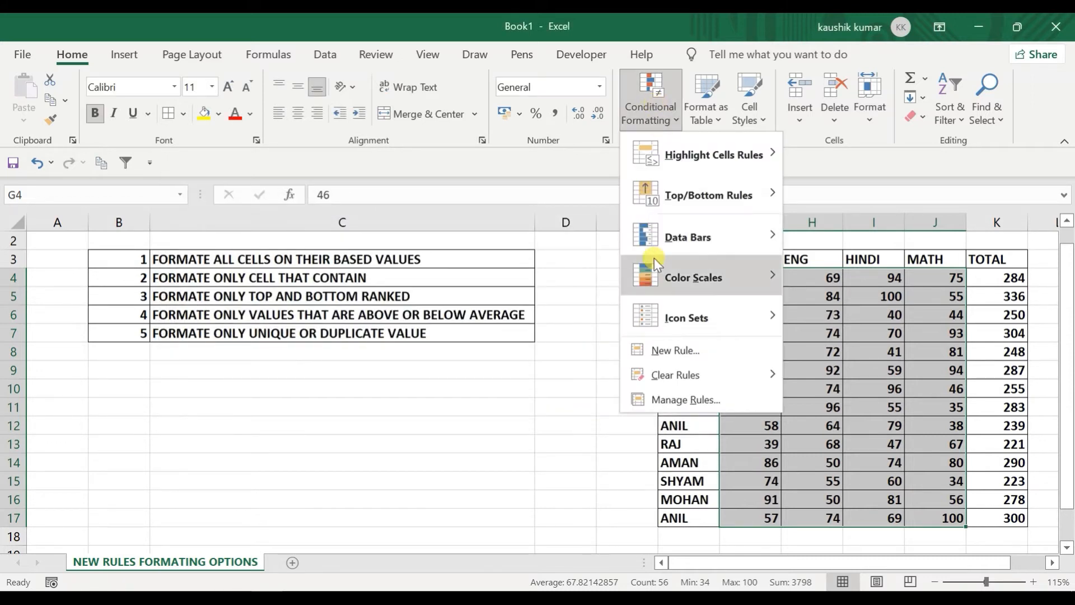
{"action": "left_click", "coordinate": [663, 350]}
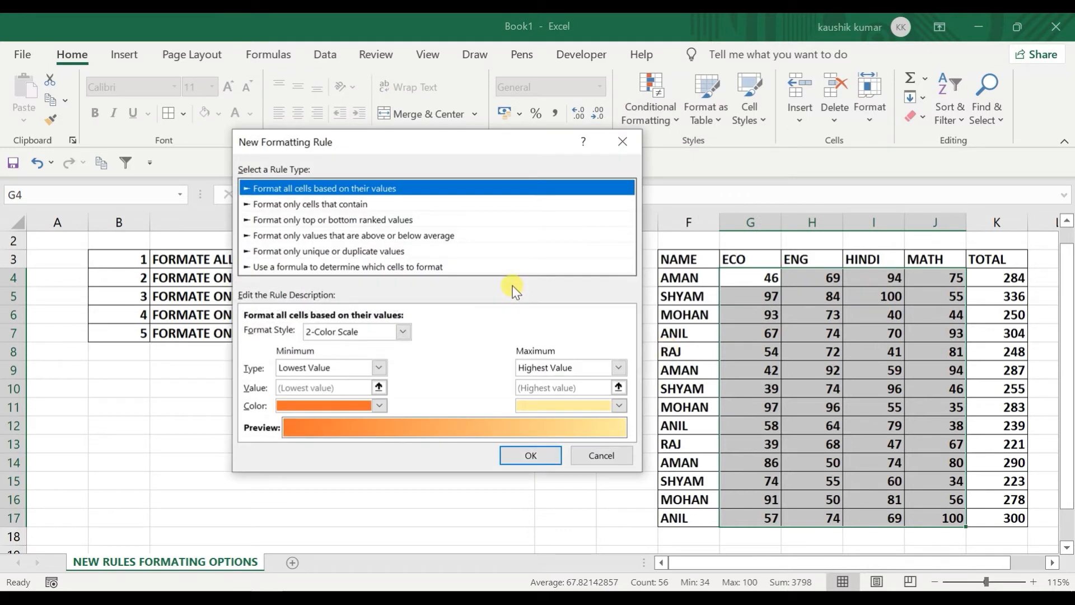
{"action": "left_click", "coordinate": [328, 205]}
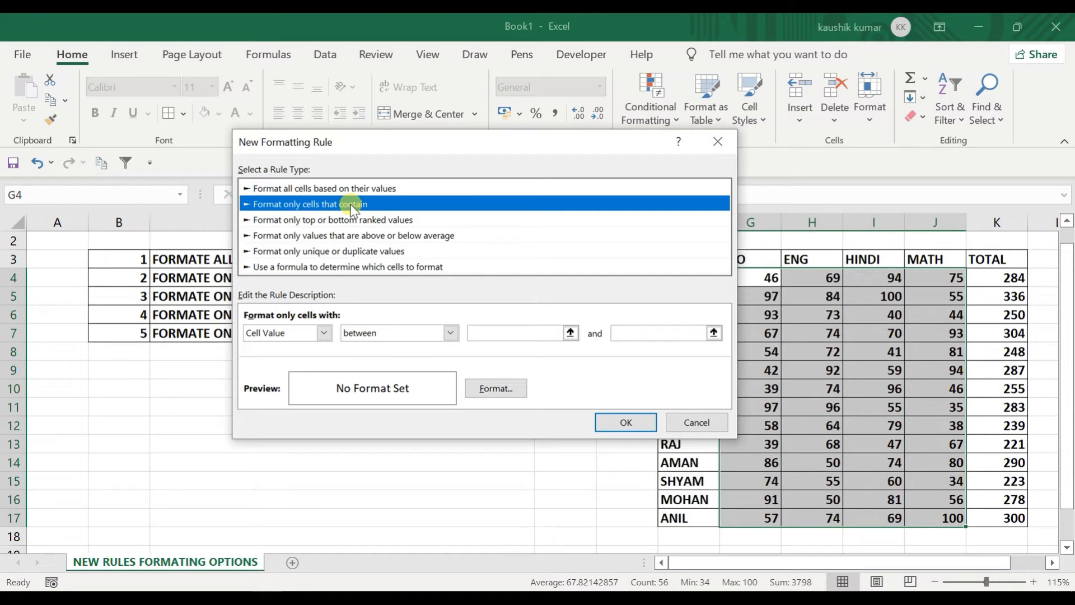
{"action": "left_click", "coordinate": [693, 423]}
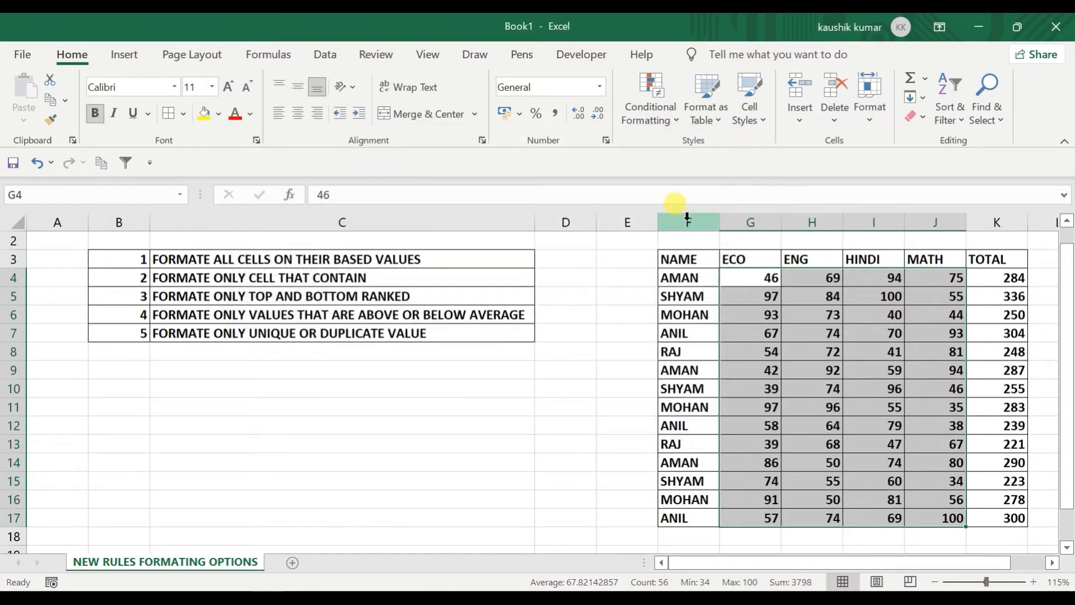
{"action": "left_click", "coordinate": [669, 97]}
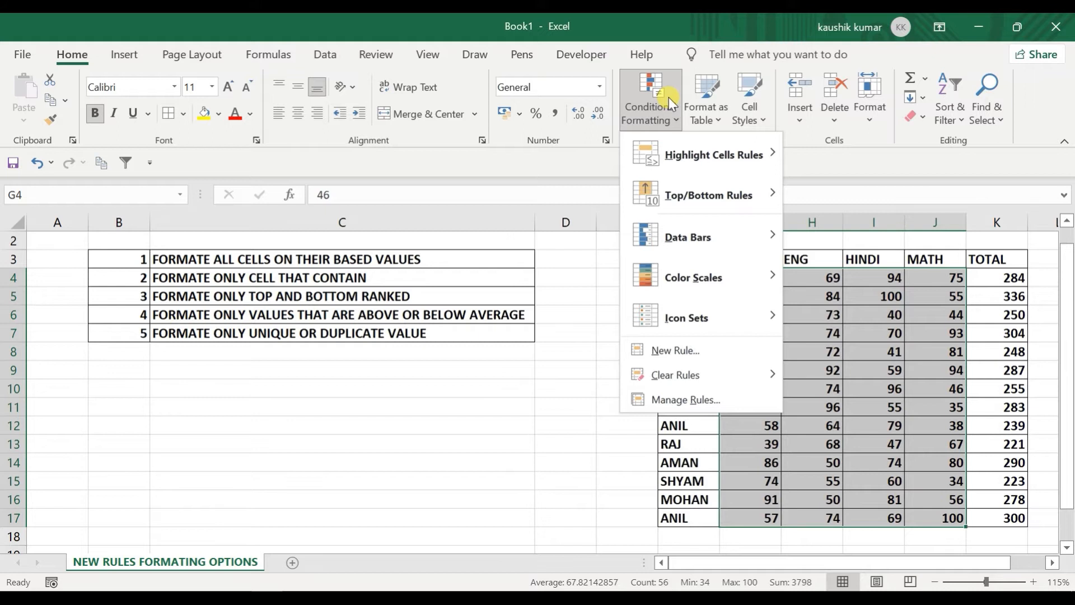
{"action": "mouse_move", "coordinate": [681, 148]}
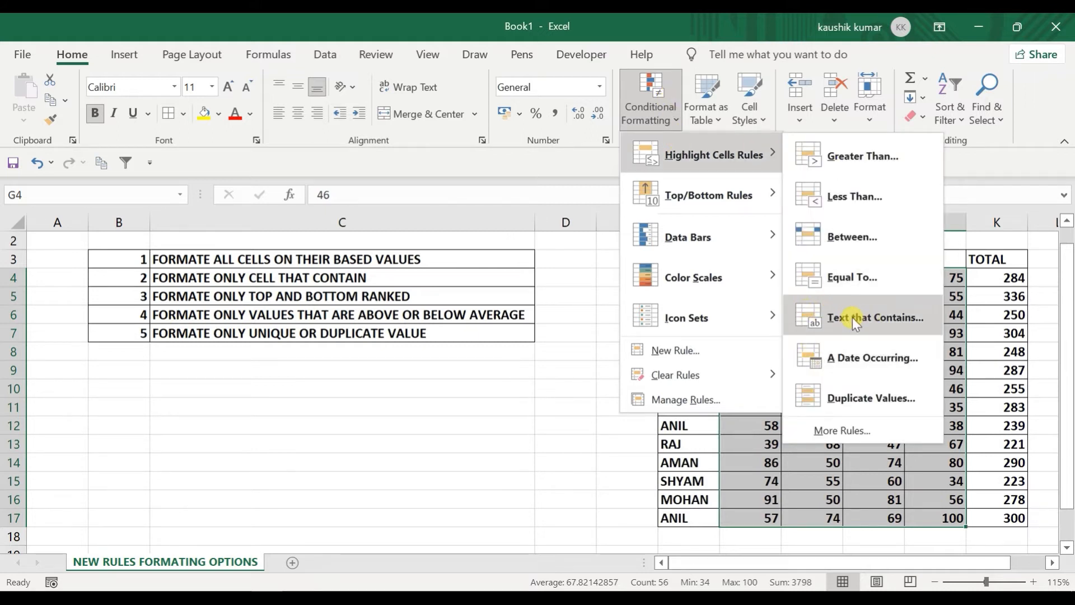
{"action": "left_click", "coordinate": [725, 429]}
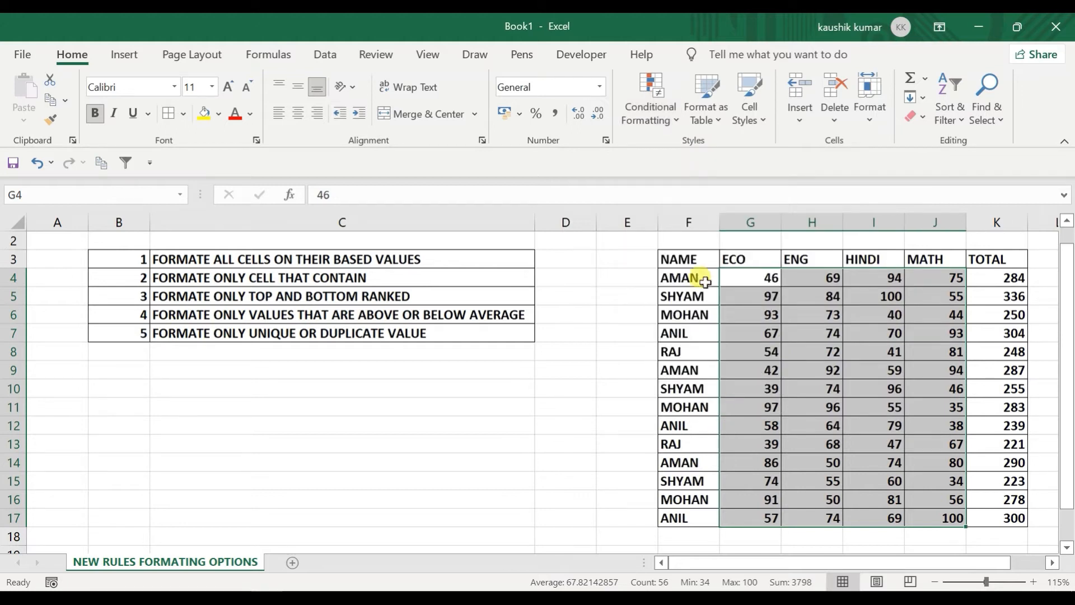
{"action": "left_click", "coordinate": [684, 280]}
{"action": "key", "text": "ctrl+shift+Down"}
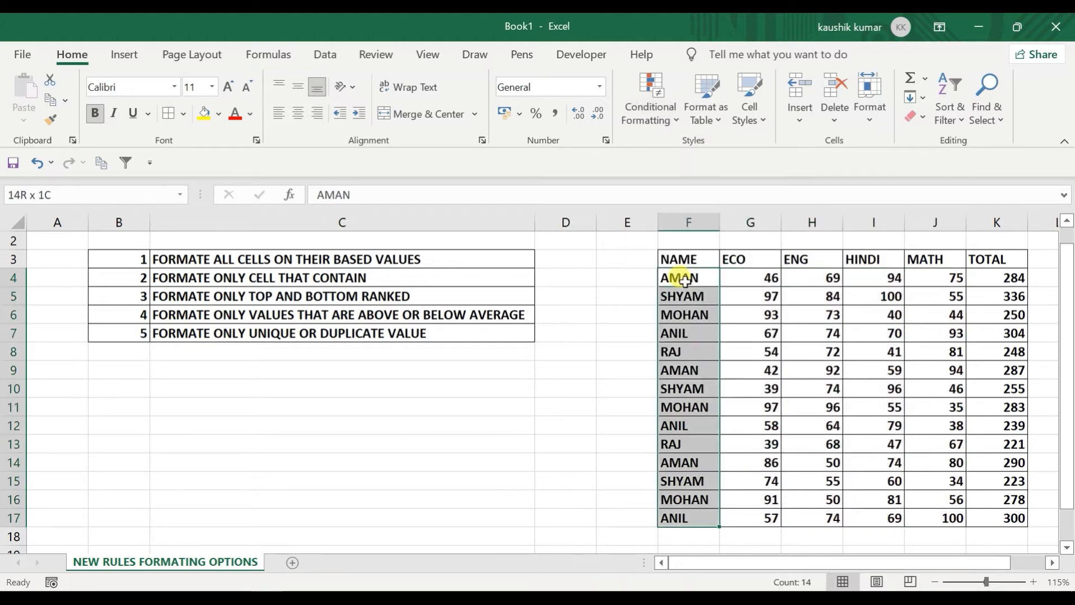
{"action": "left_click", "coordinate": [662, 78]}
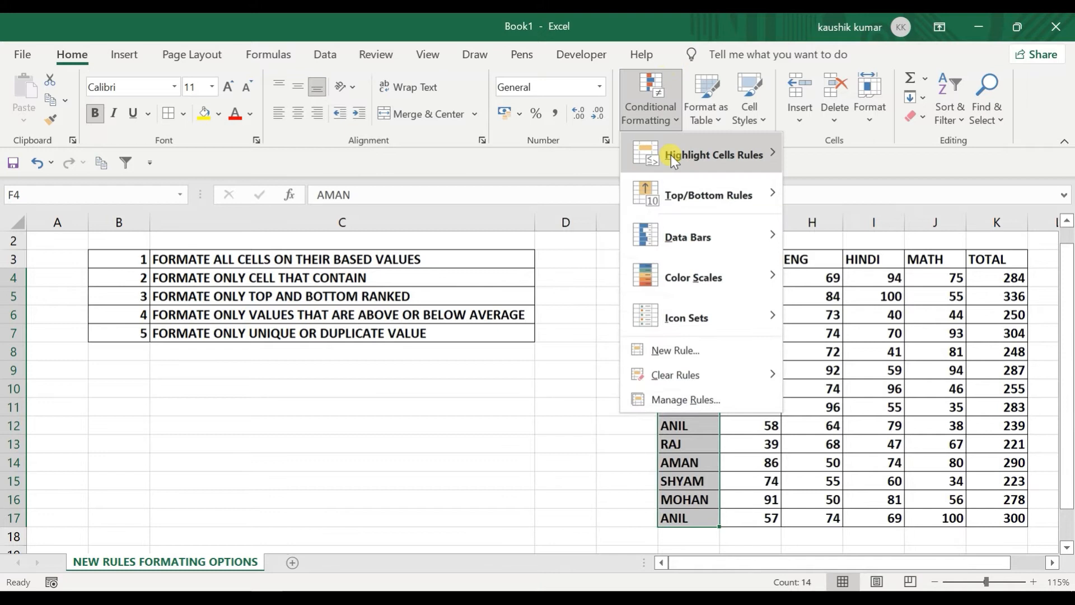
{"action": "mouse_move", "coordinate": [671, 156]}
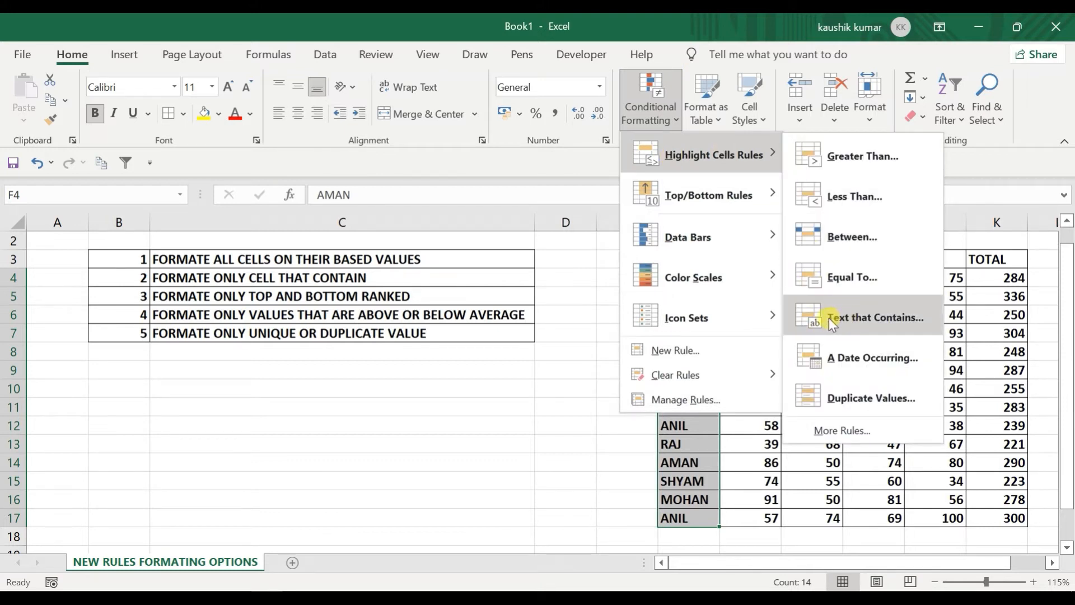
{"action": "left_click", "coordinate": [892, 317]}
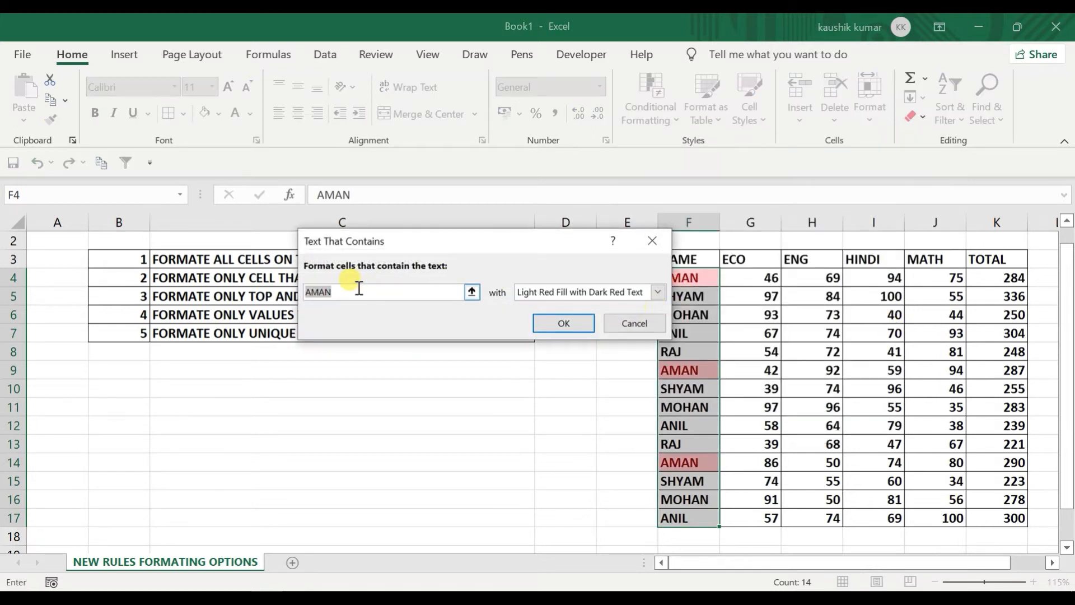
{"action": "type", "text": "SHYA"}
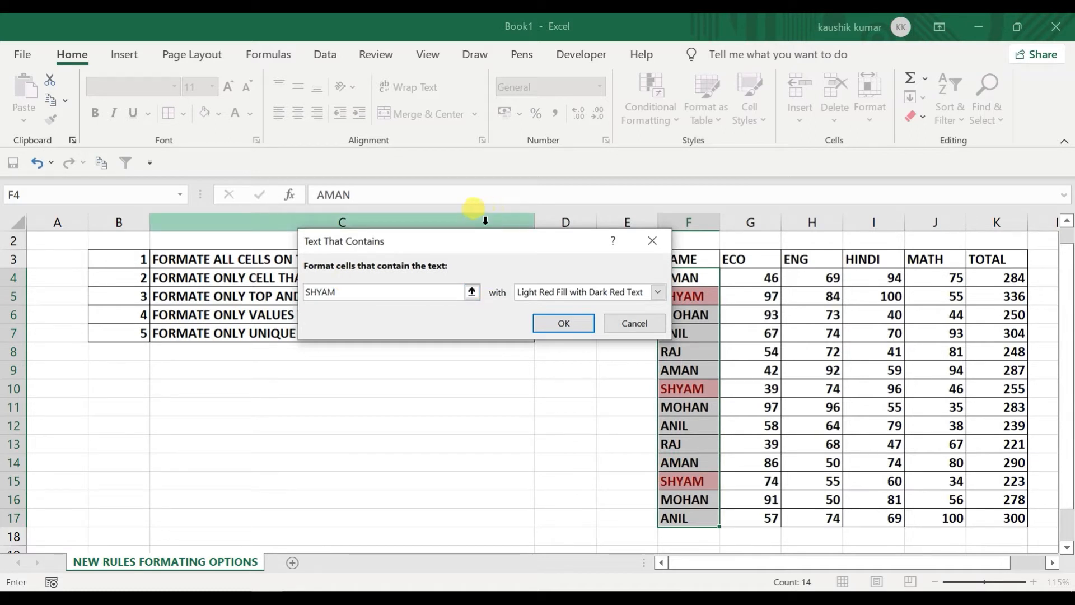
{"action": "left_click_drag", "start_coordinate": [448, 249], "coordinate": [353, 233]}
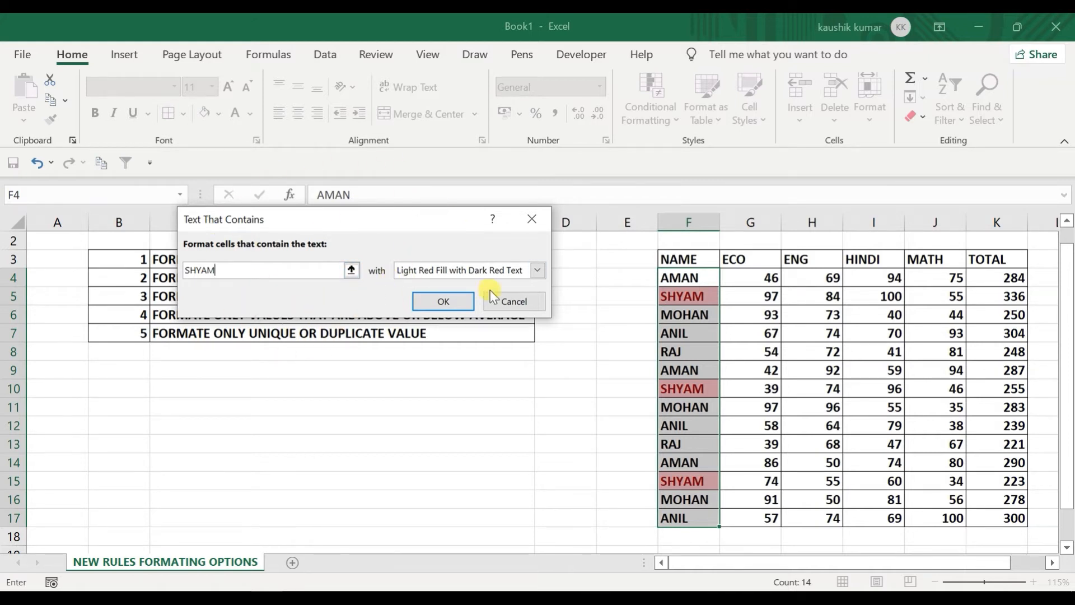
{"action": "left_click", "coordinate": [529, 302]}
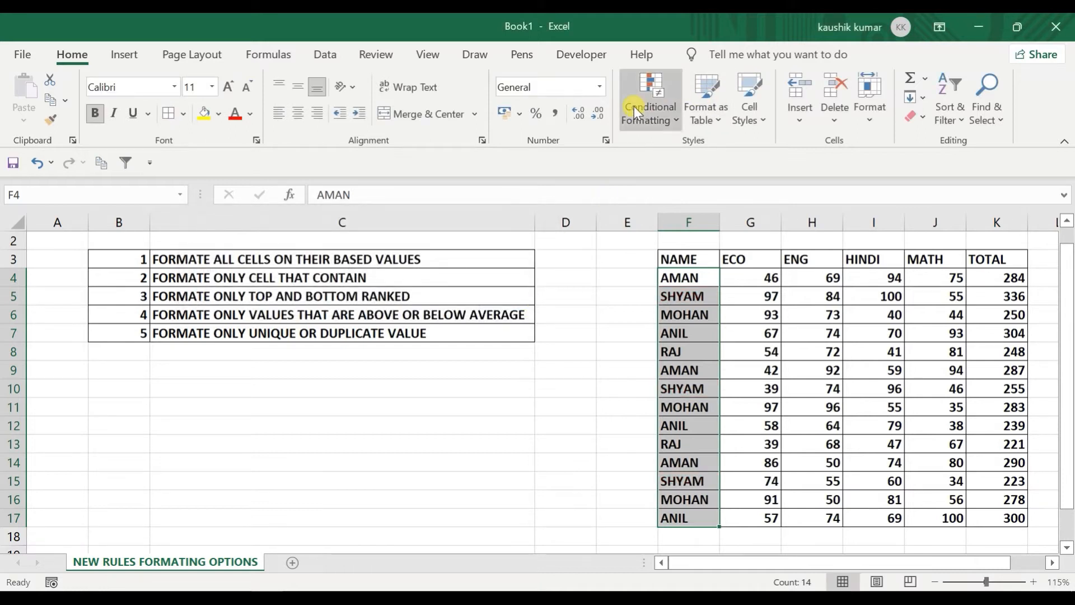
{"action": "left_click", "coordinate": [649, 104]}
{"action": "left_click", "coordinate": [643, 350]}
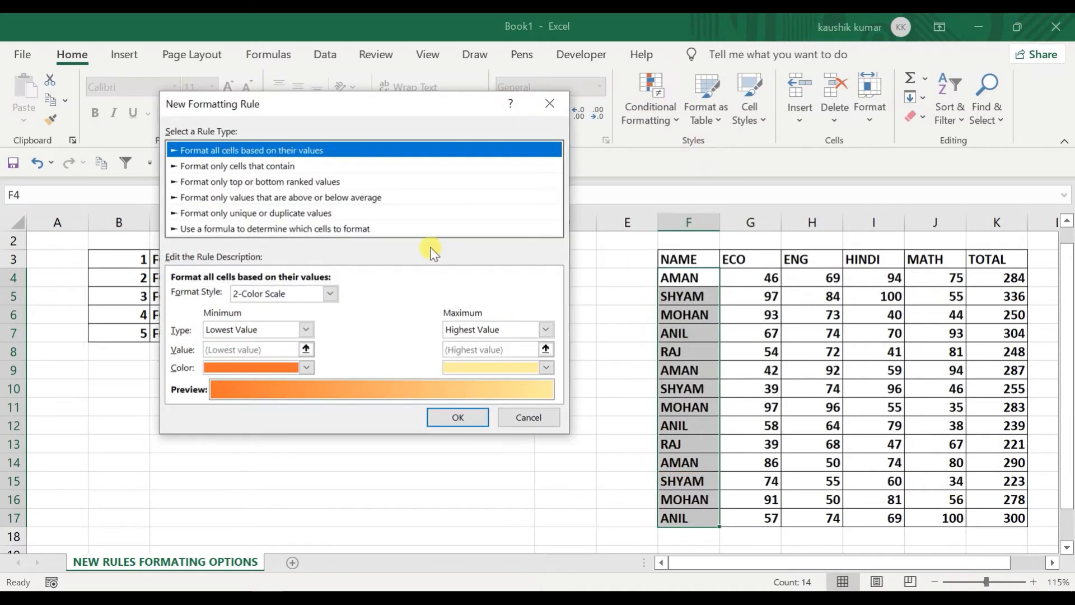
{"action": "left_click", "coordinate": [243, 166]}
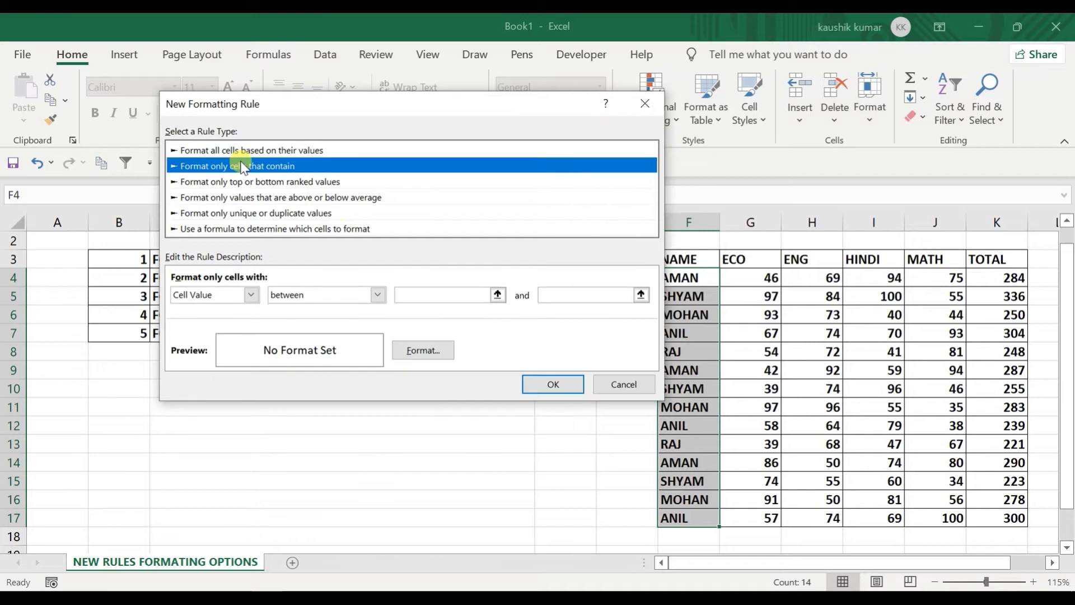
{"action": "left_click_drag", "start_coordinate": [348, 114], "coordinate": [260, 79]}
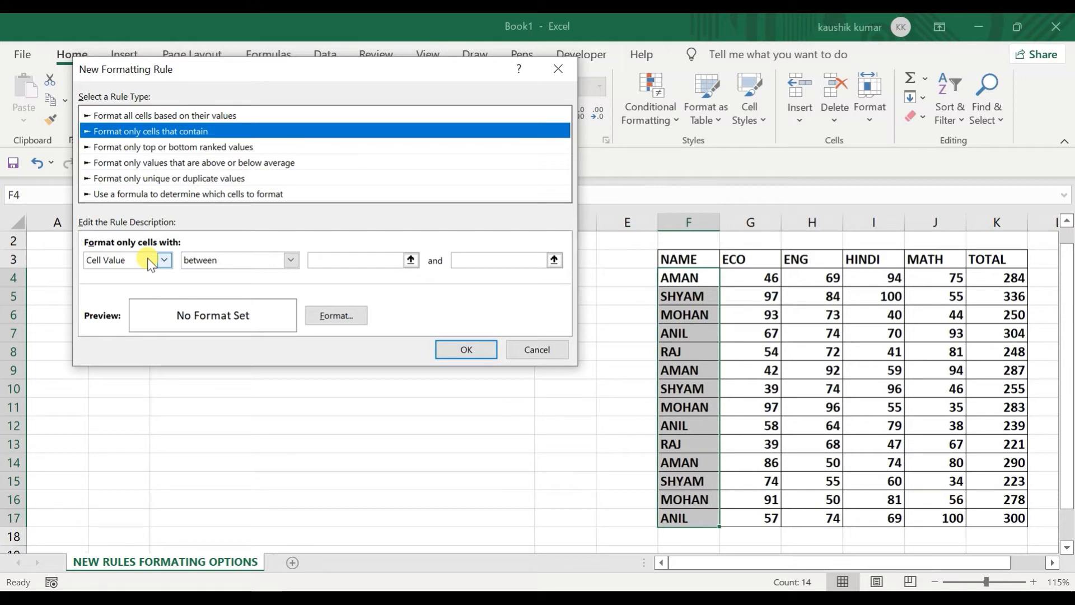
{"action": "left_click", "coordinate": [220, 258]}
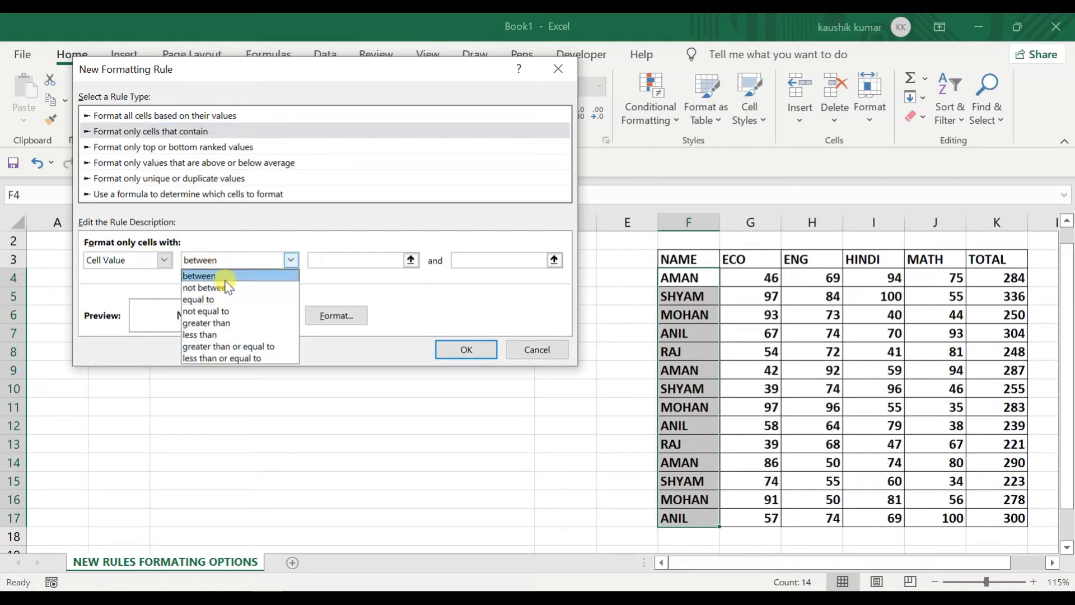
{"action": "left_click", "coordinate": [520, 347]}
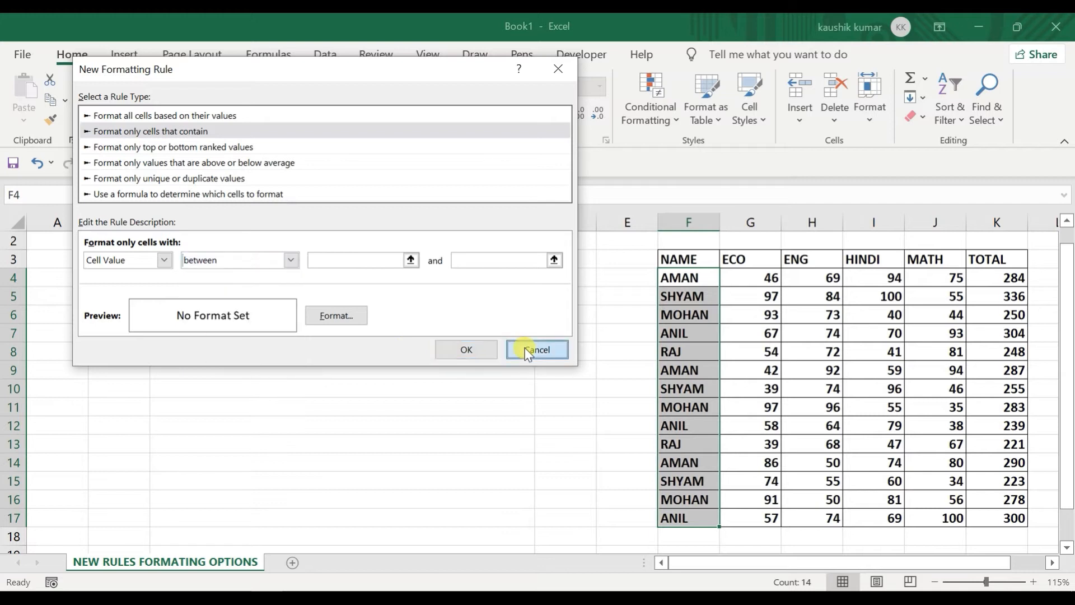
{"action": "left_click", "coordinate": [525, 350]}
{"action": "left_click", "coordinate": [646, 109]}
{"action": "mouse_move", "coordinate": [705, 154]}
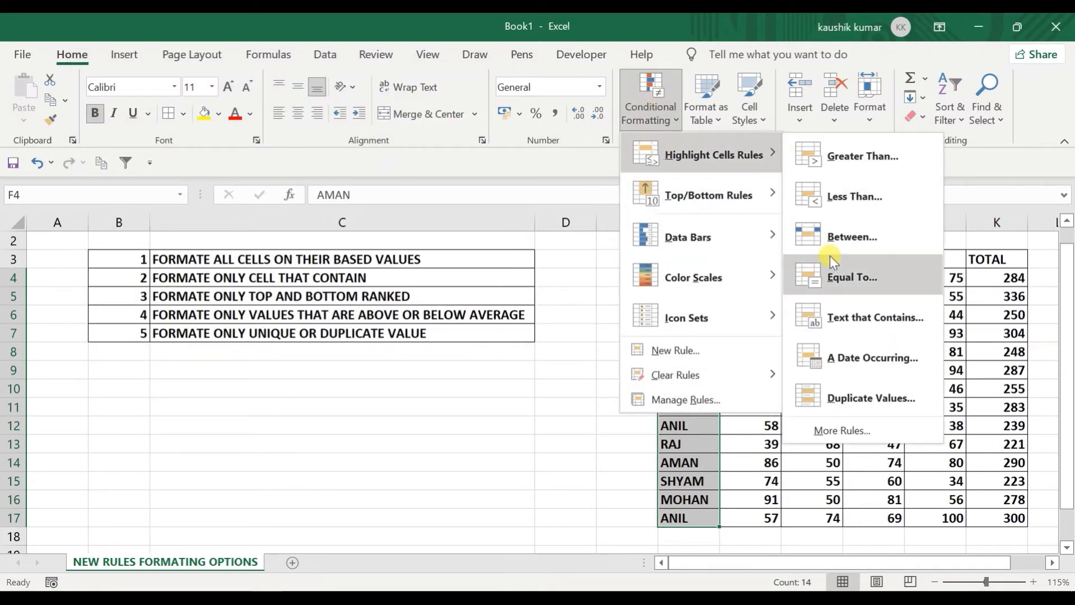
{"action": "key", "text": "Escape"}
{"action": "key", "text": "Escape"}
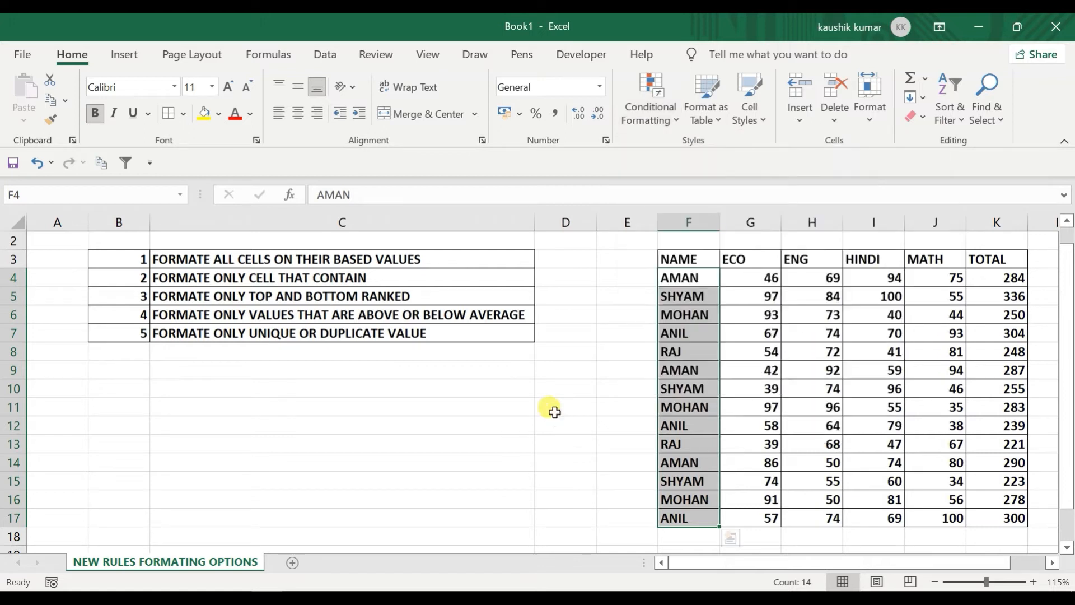
{"action": "left_click", "coordinate": [757, 286]}
{"action": "key", "text": "shift+Down"}
{"action": "key", "text": "shift+Down"}
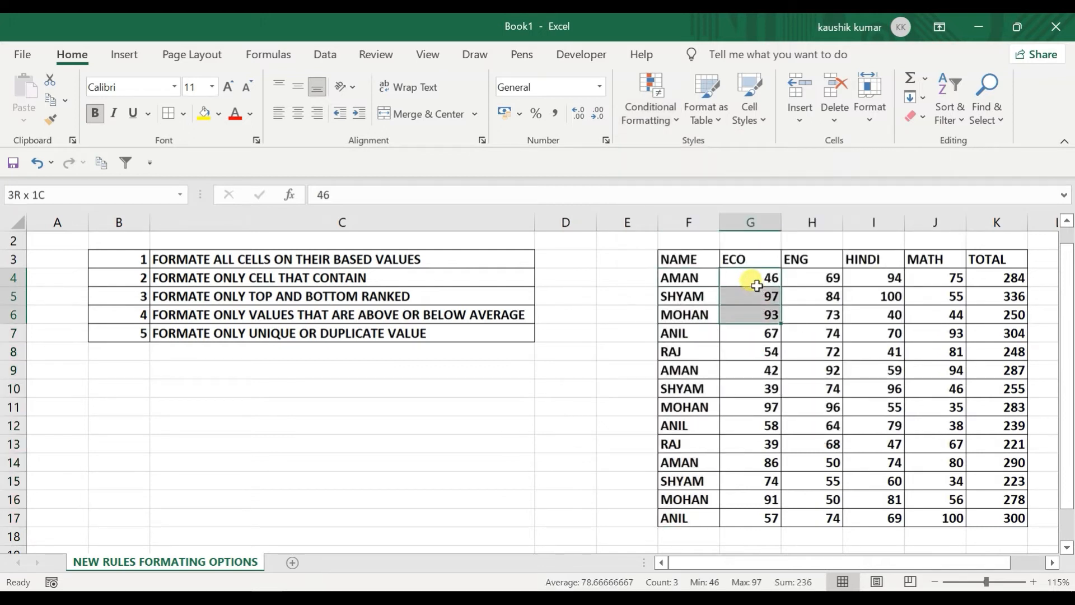
{"action": "key", "text": "shift+Right"}
{"action": "key", "text": "shift+Right"}
{"action": "key", "text": "shift+Down"}
{"action": "key", "text": "shift+Down"}
{"action": "key", "text": "shift+Down"}
{"action": "key", "text": "shift+Down"}
{"action": "key", "text": "shift+Down"}
{"action": "key", "text": "shift+Down"}
{"action": "key", "text": "shift+Down"}
{"action": "key", "text": "shift+Down"}
{"action": "key", "text": "shift+Down"}
{"action": "key", "text": "shift+Down"}
{"action": "key", "text": "shift+Down"}
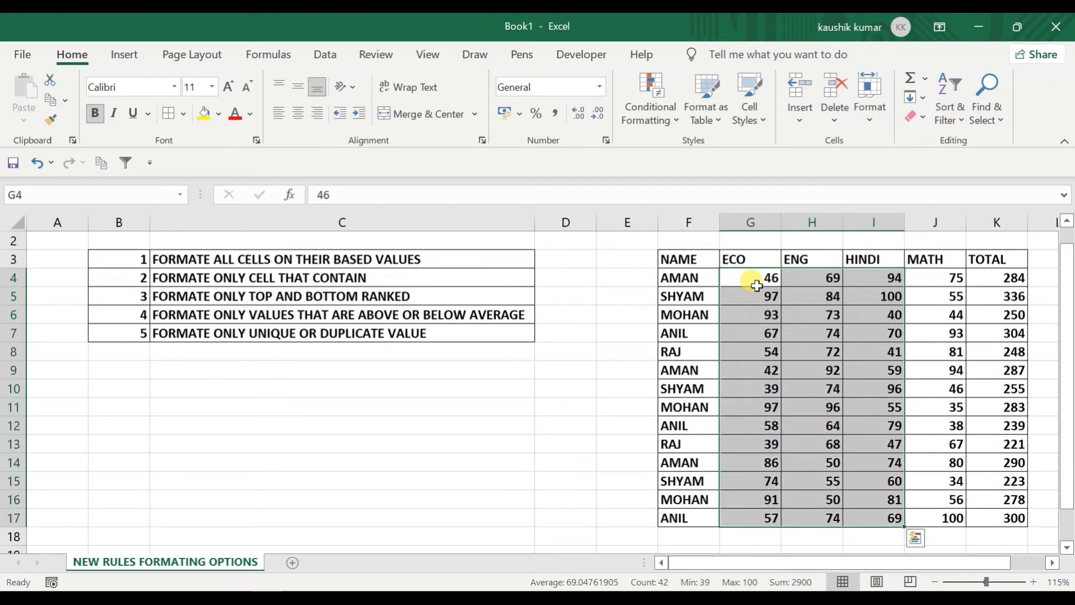
{"action": "key", "text": "shift+Right"}
{"action": "key", "text": "shift+Right"}
{"action": "key", "text": "shift+Left"}
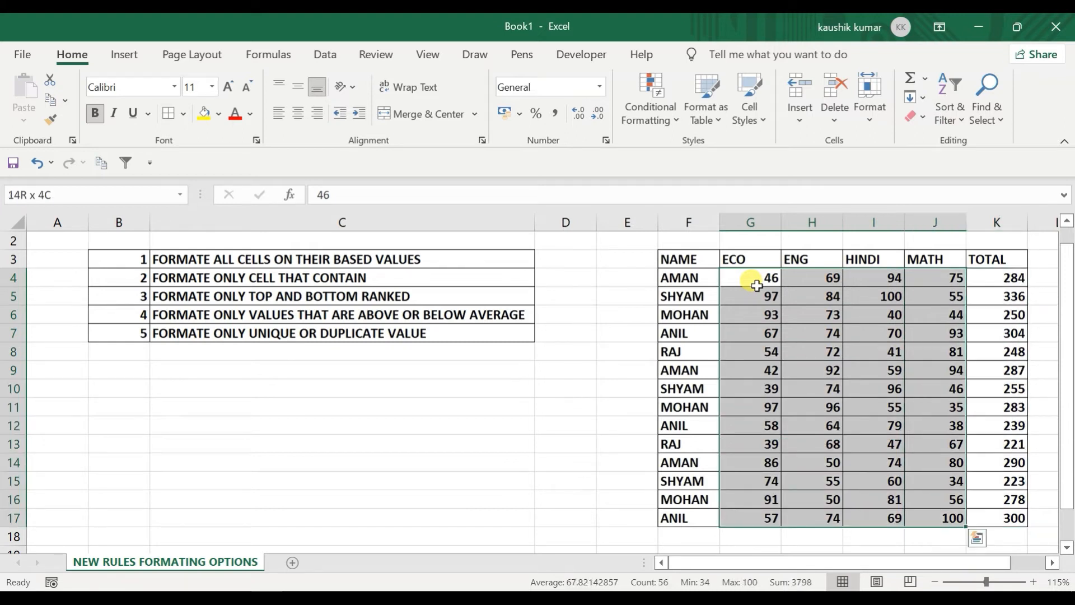
{"action": "left_click", "coordinate": [636, 99]}
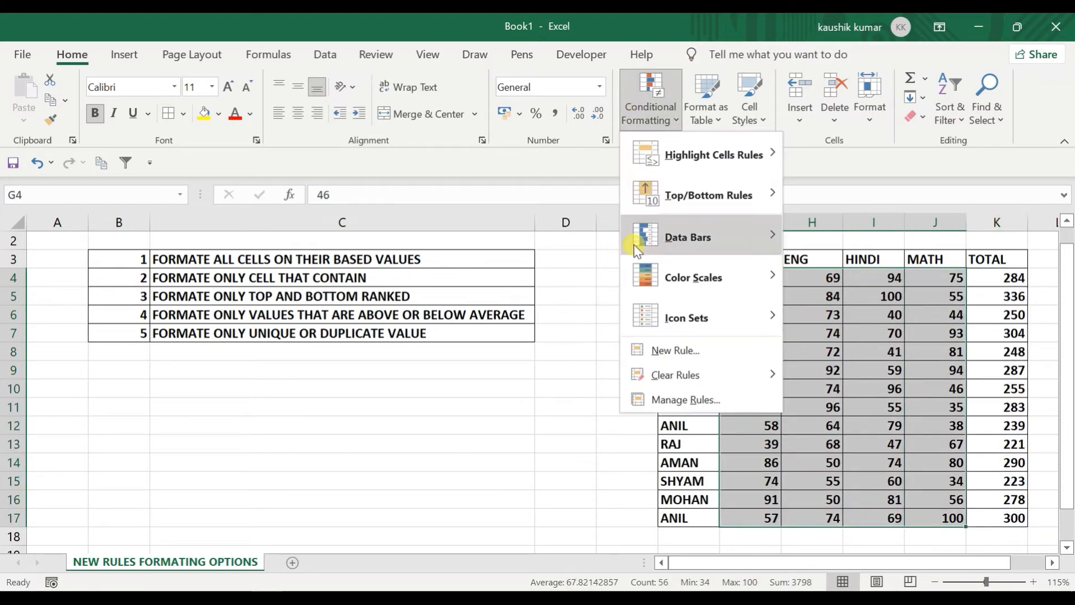
{"action": "left_click", "coordinate": [650, 349]}
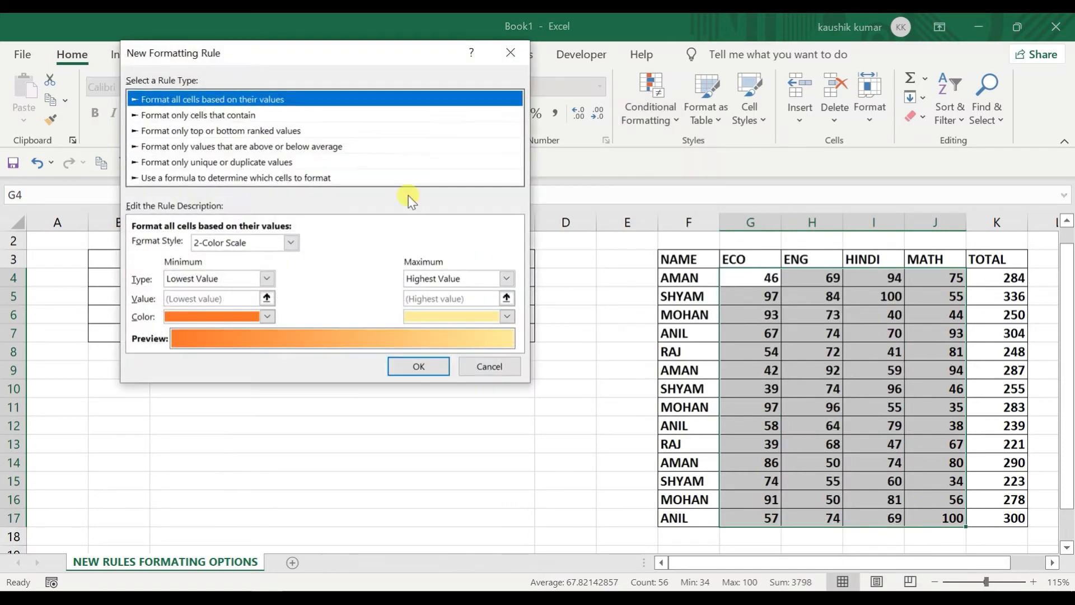
{"action": "left_click", "coordinate": [246, 115]}
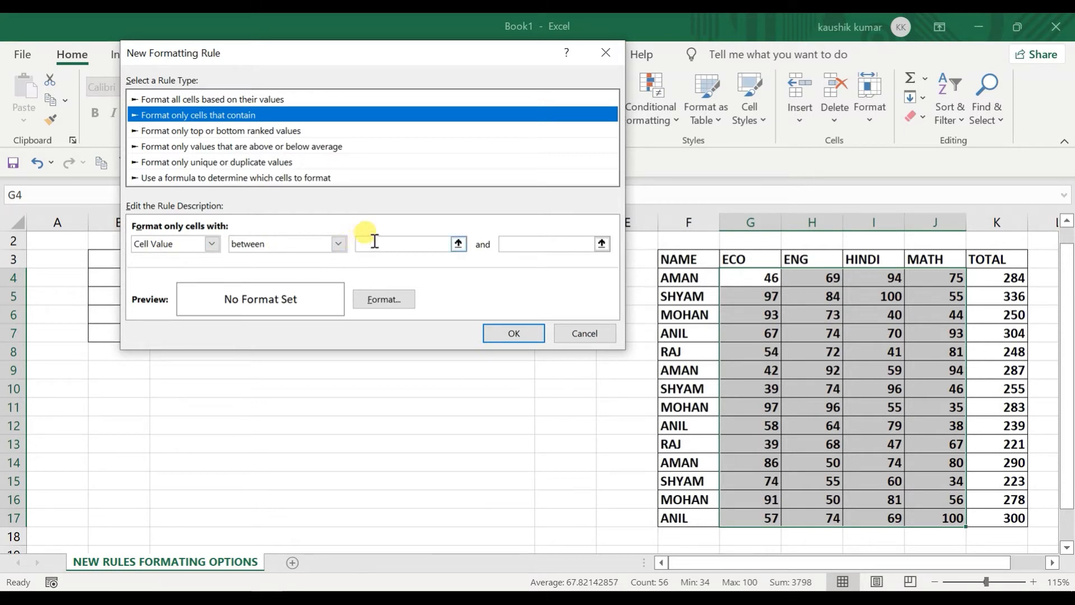
{"action": "left_click", "coordinate": [374, 242]}
{"action": "left_click", "coordinate": [526, 244]}
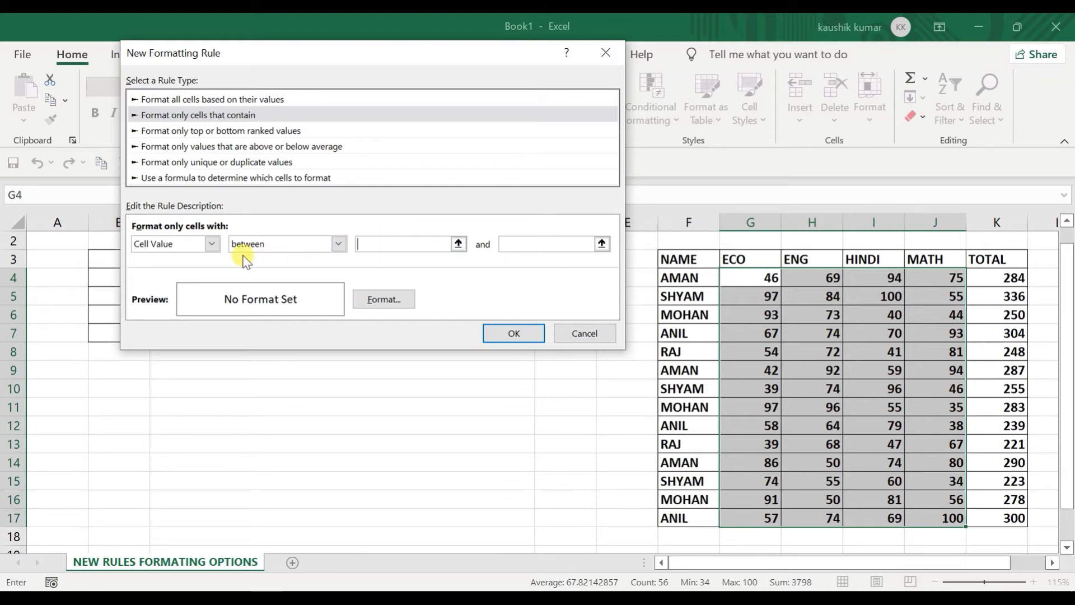
{"action": "left_click", "coordinate": [321, 244]}
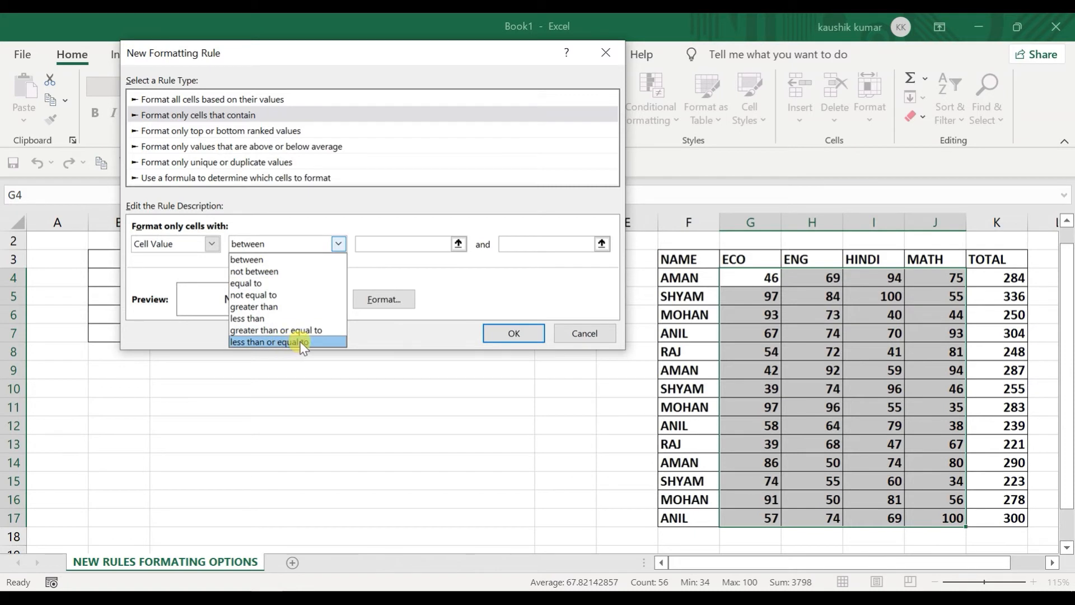
{"action": "left_click", "coordinate": [437, 266]}
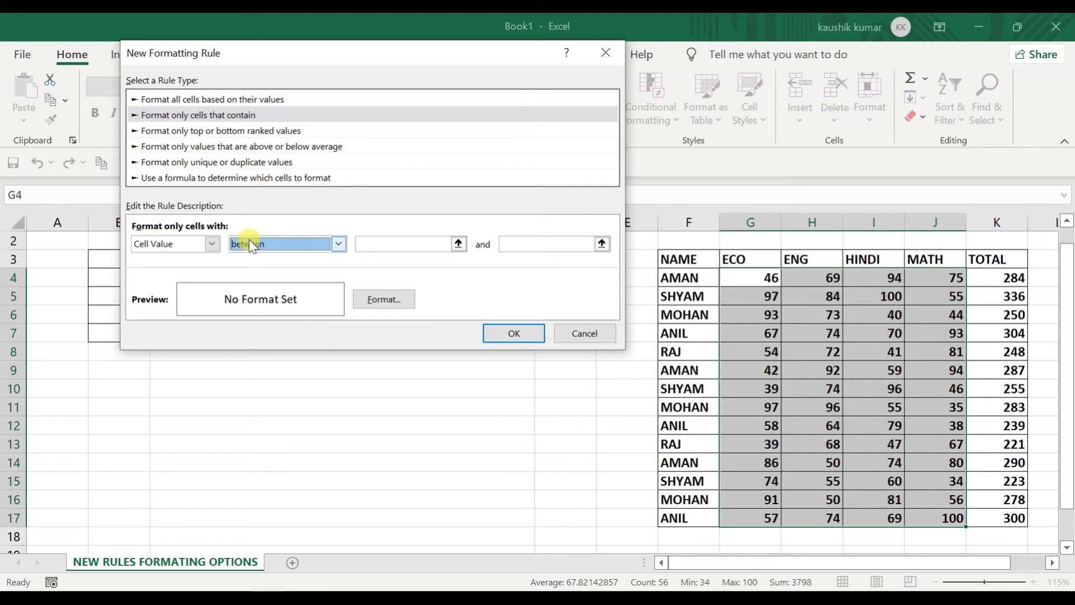
{"action": "left_click", "coordinate": [212, 243]}
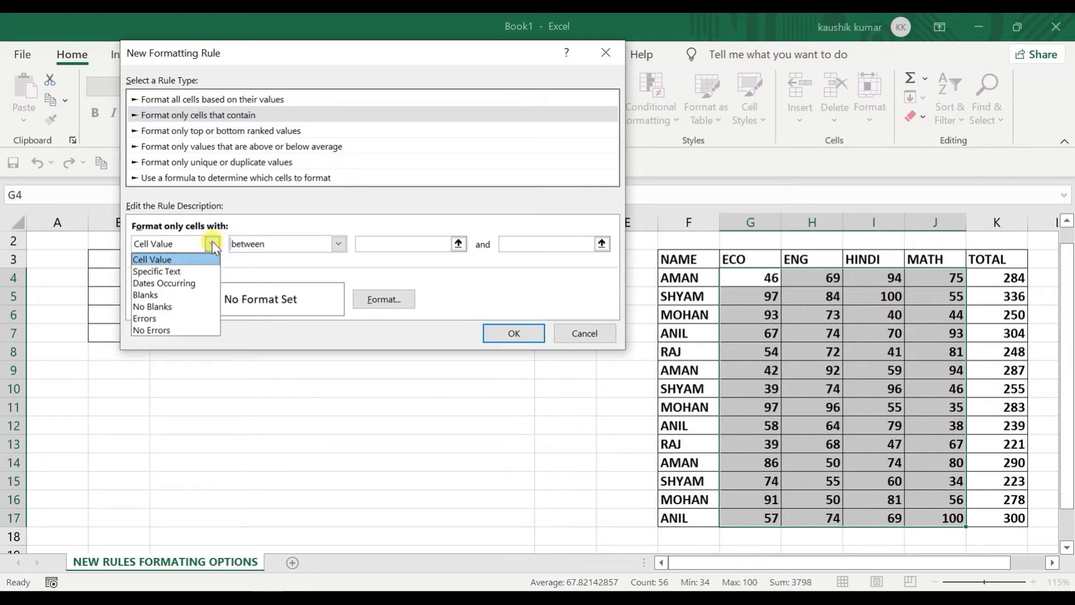
{"action": "left_click", "coordinate": [192, 272]}
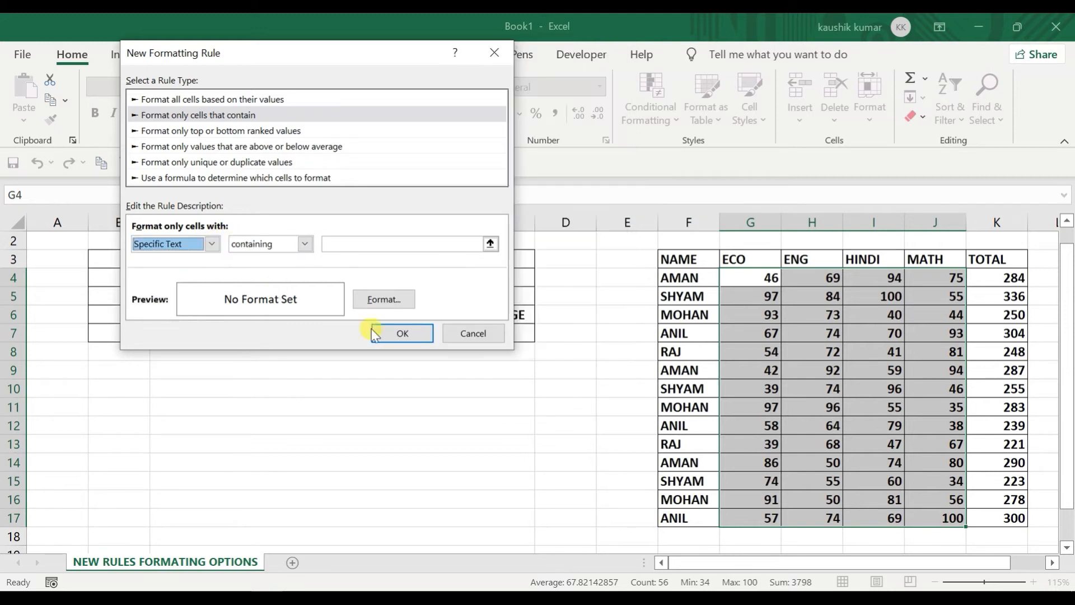
{"action": "left_click", "coordinate": [450, 333]}
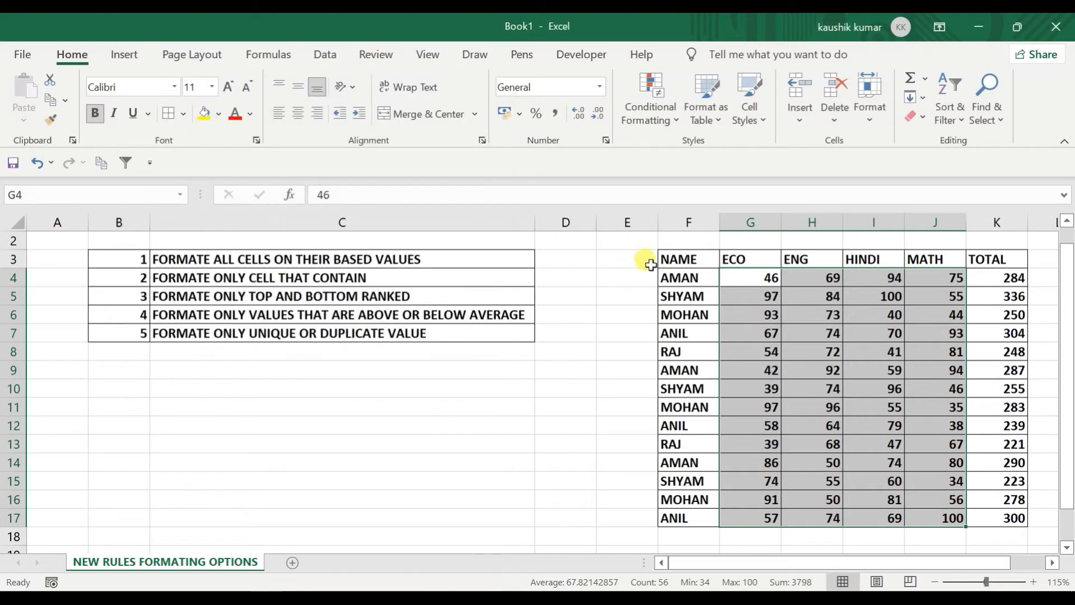
Step: Select the names F4:F17 and start a Specific Text rule containing 'AM'
{"action": "left_click", "coordinate": [662, 280]}
{"action": "left_click_drag", "start_coordinate": [662, 280], "coordinate": [699, 519]}
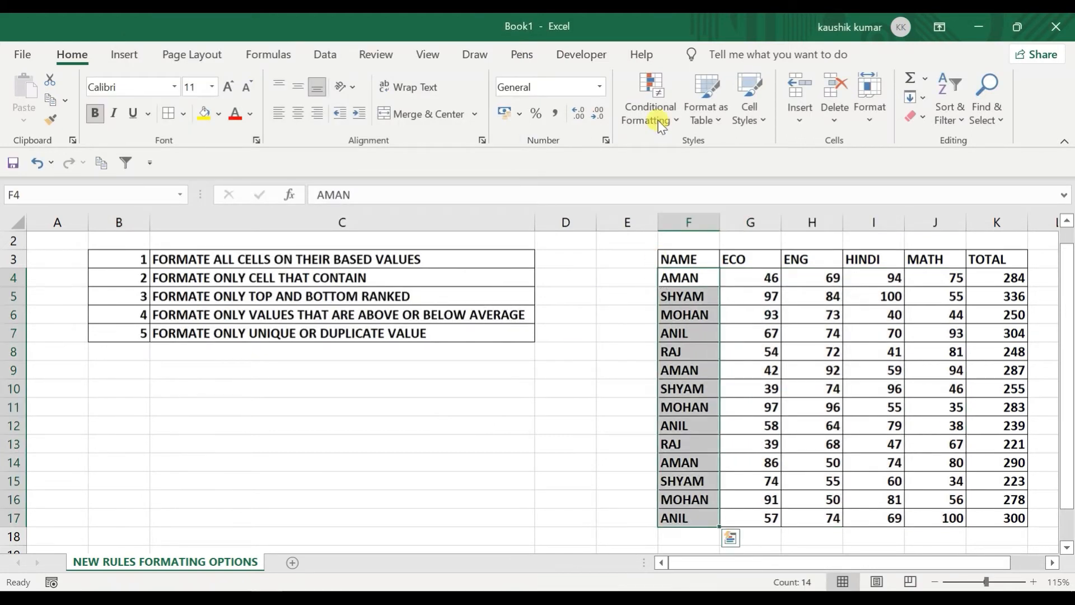
{"action": "left_click", "coordinate": [646, 80]}
{"action": "mouse_move", "coordinate": [666, 152]}
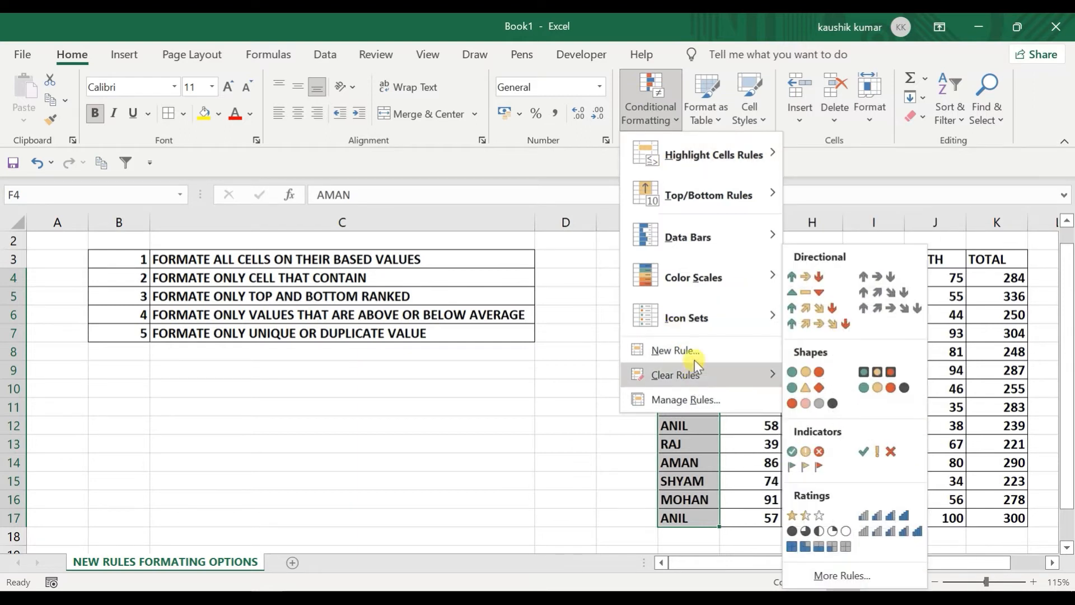
{"action": "left_click", "coordinate": [672, 350]}
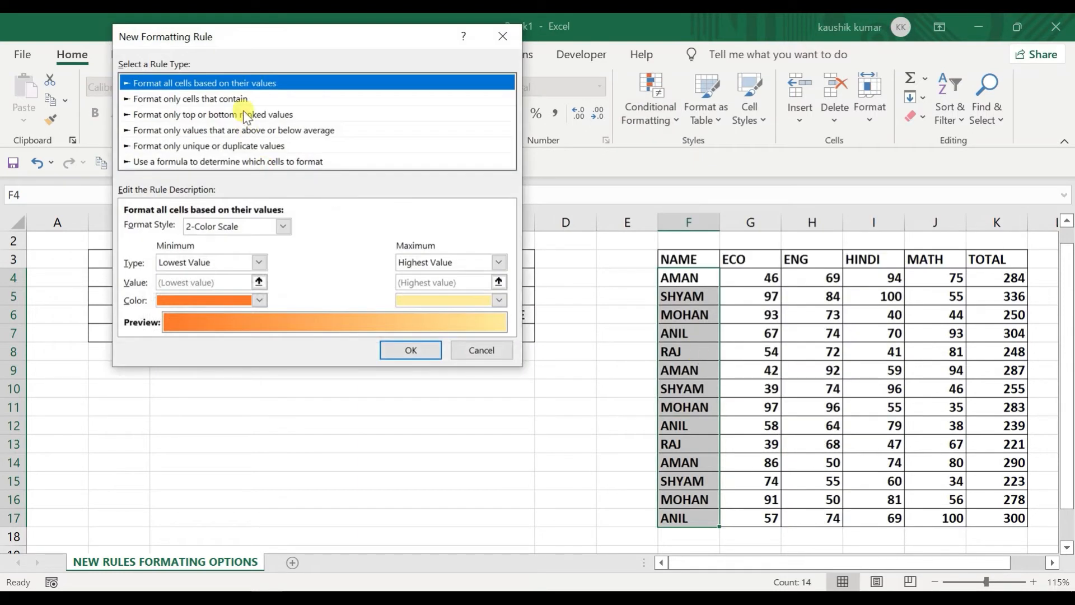
{"action": "left_click", "coordinate": [237, 99]}
{"action": "left_click", "coordinate": [203, 226]}
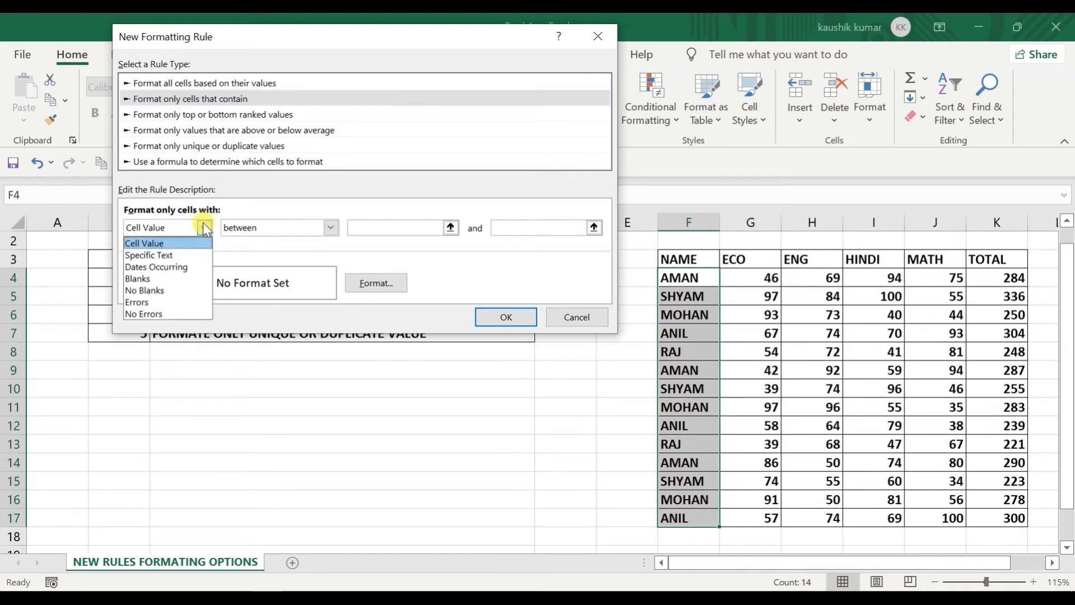
{"action": "left_click", "coordinate": [179, 255]}
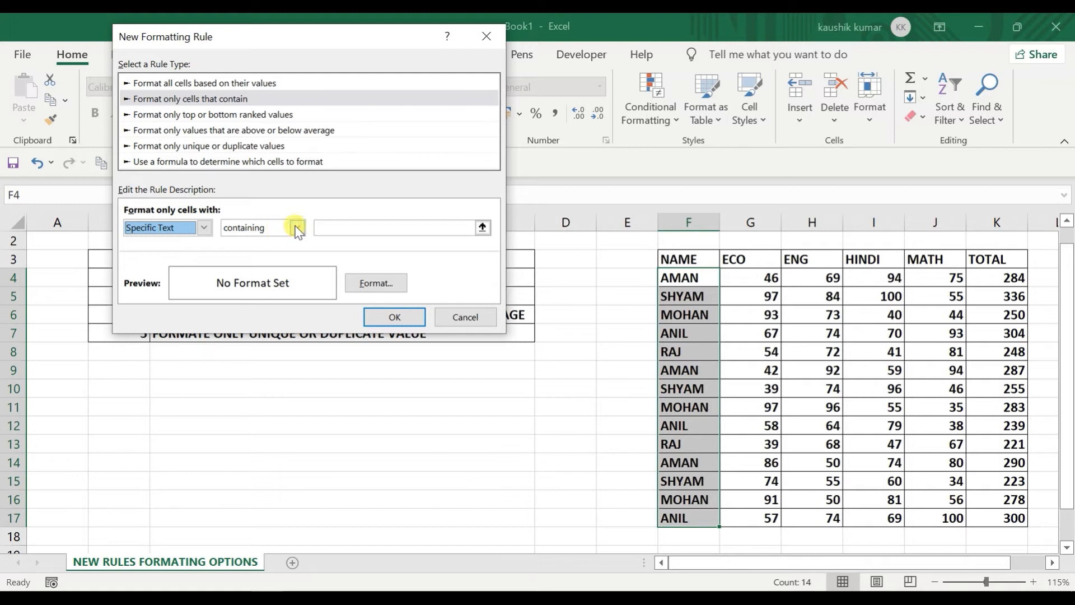
{"action": "left_click", "coordinate": [349, 226]}
{"action": "type", "text": "AMAN"}
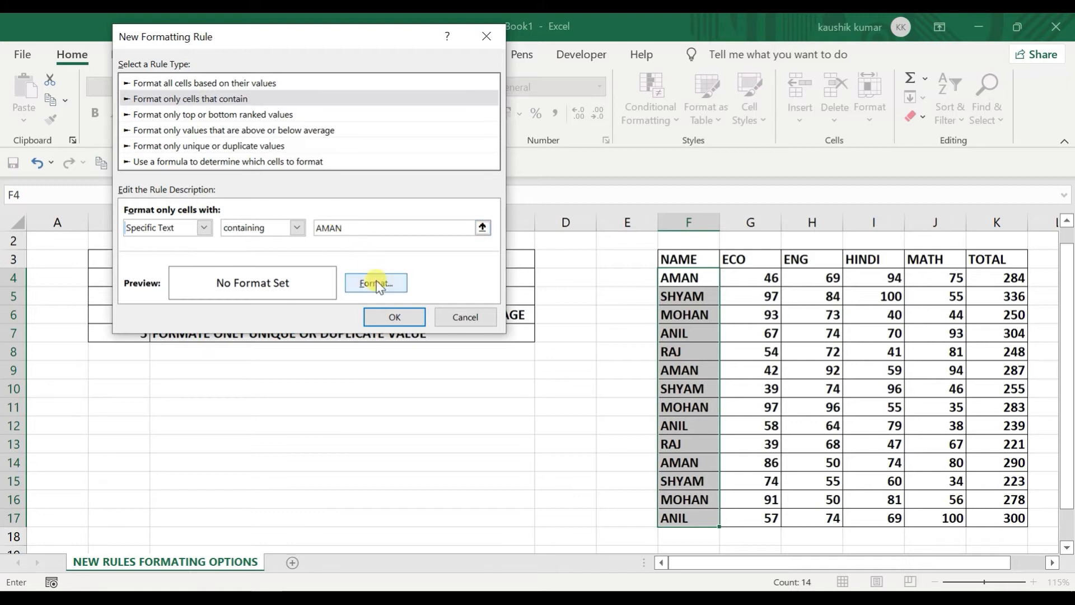
Step: Give the rule a bright red fill and apply it to the AMAN cells
{"action": "left_click", "coordinate": [376, 283]}
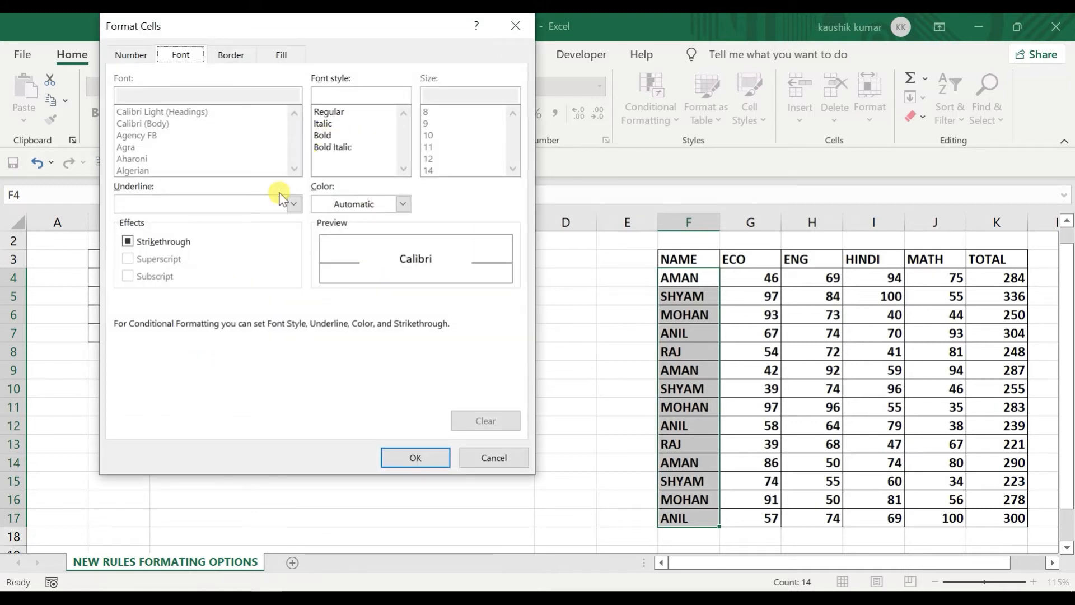
{"action": "left_click", "coordinate": [281, 54]}
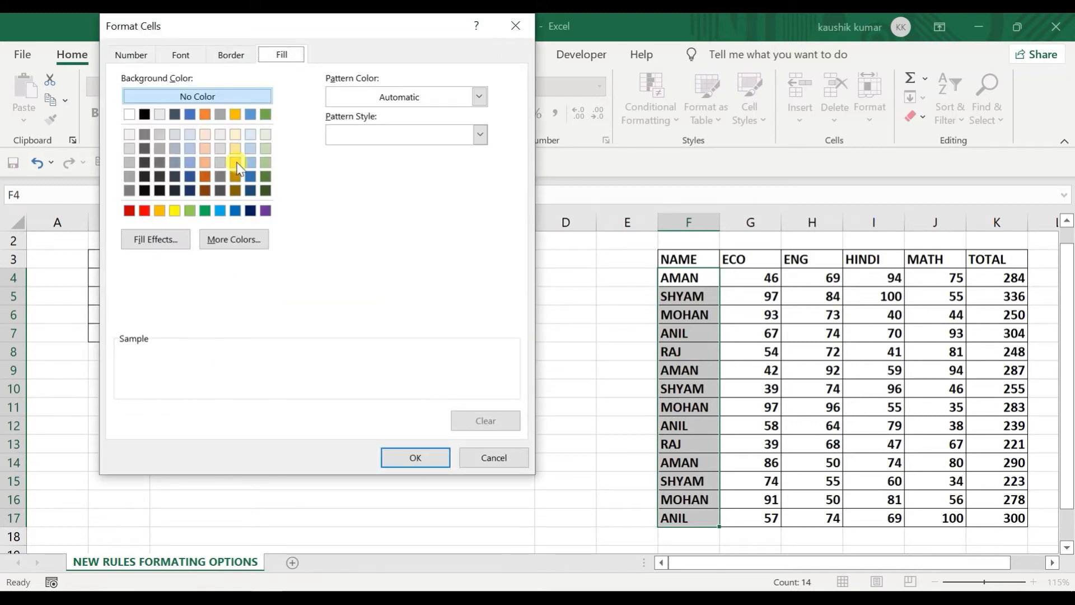
{"action": "left_click", "coordinate": [146, 208]}
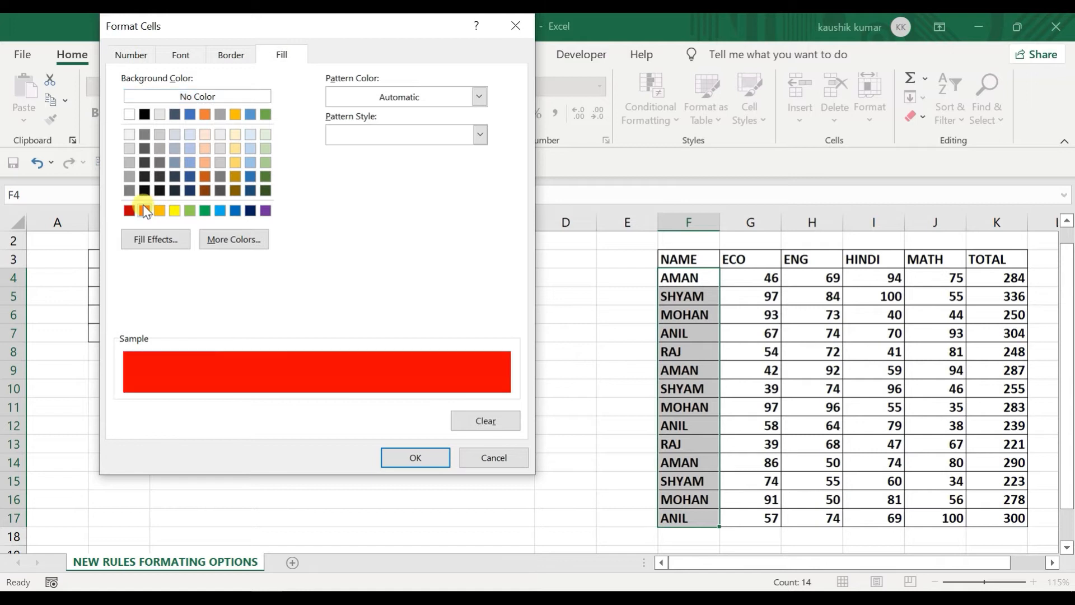
{"action": "left_click", "coordinate": [397, 456]}
{"action": "left_click", "coordinate": [395, 312]}
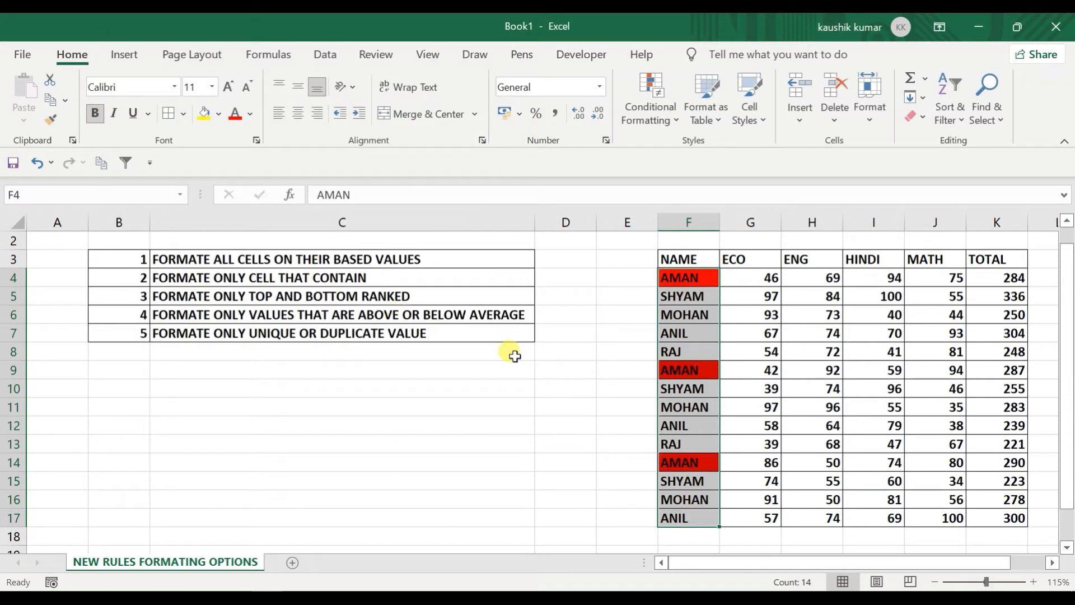
Step: Clear the red rule from the selected names
{"action": "left_click", "coordinate": [648, 101]}
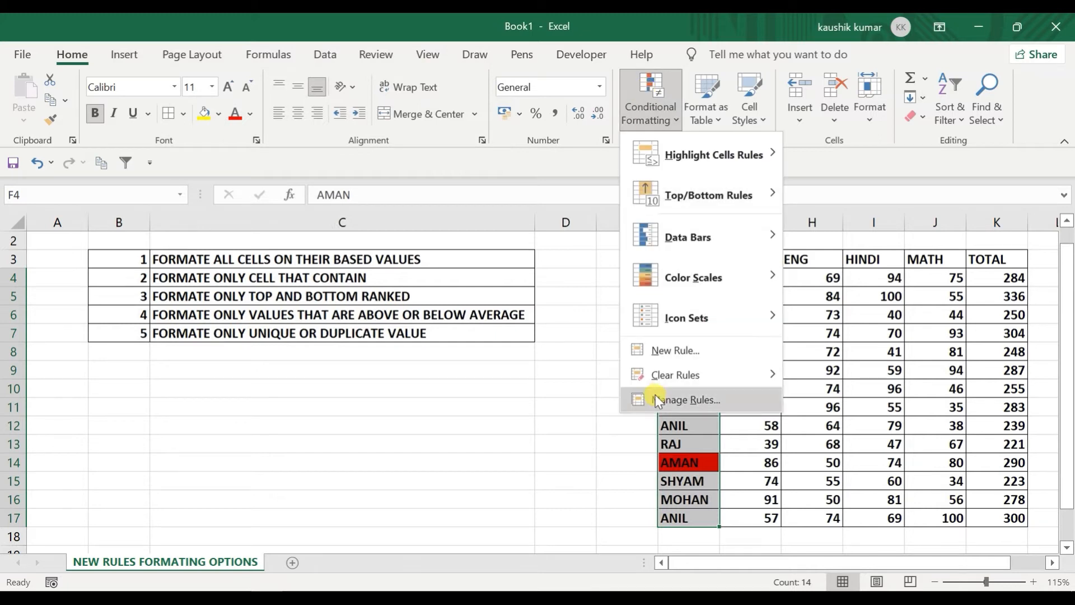
{"action": "mouse_move", "coordinate": [743, 371]}
{"action": "left_click", "coordinate": [848, 374]}
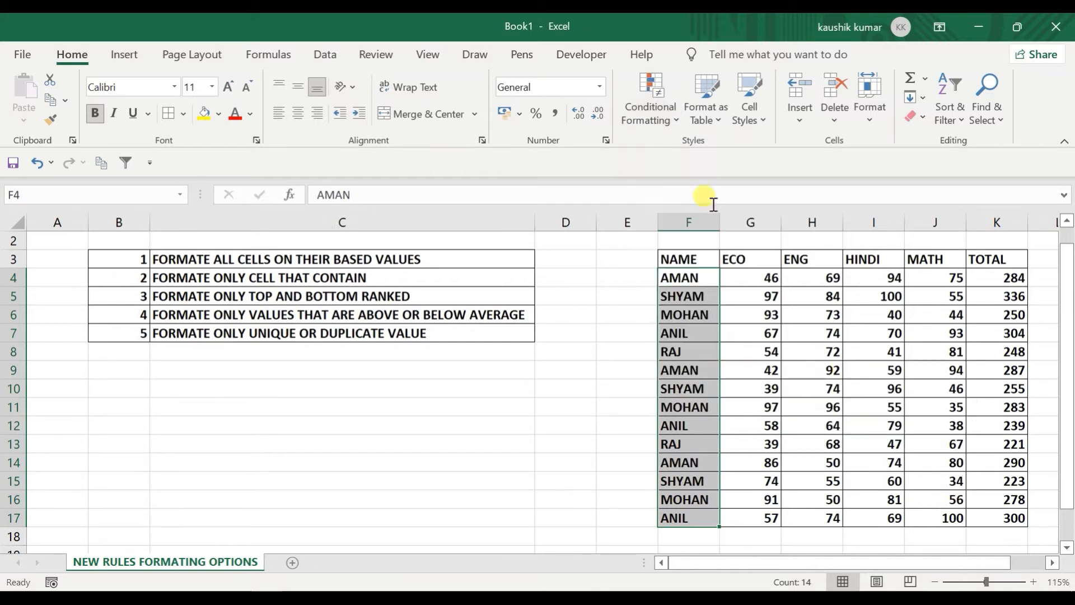
Step: Start a Specific Text rule matching names beginning with 'A'
{"action": "left_click", "coordinate": [652, 109]}
{"action": "left_click", "coordinate": [649, 344]}
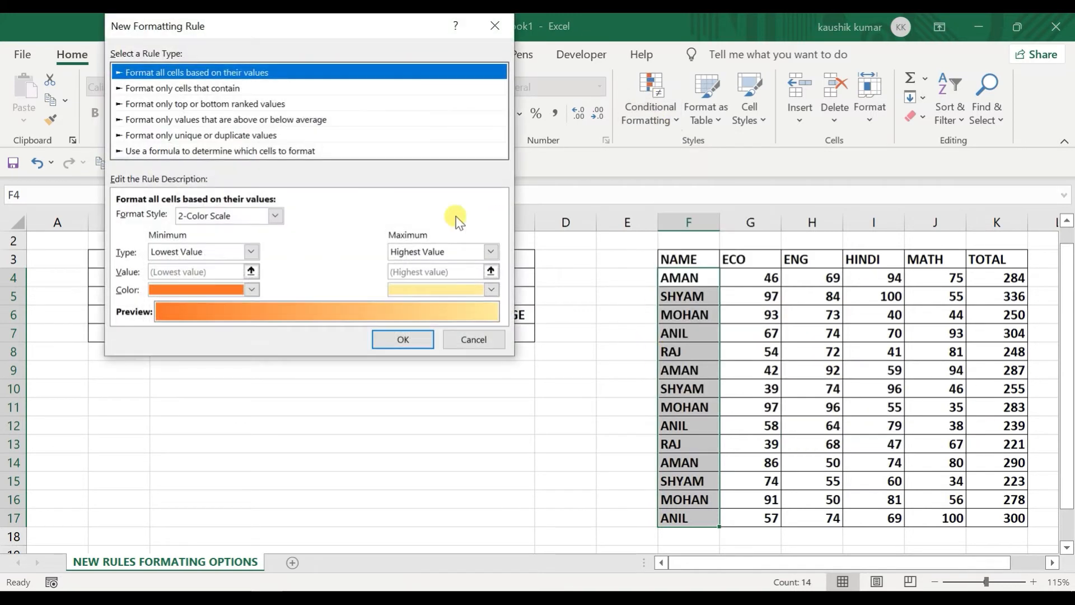
{"action": "left_click", "coordinate": [192, 89]}
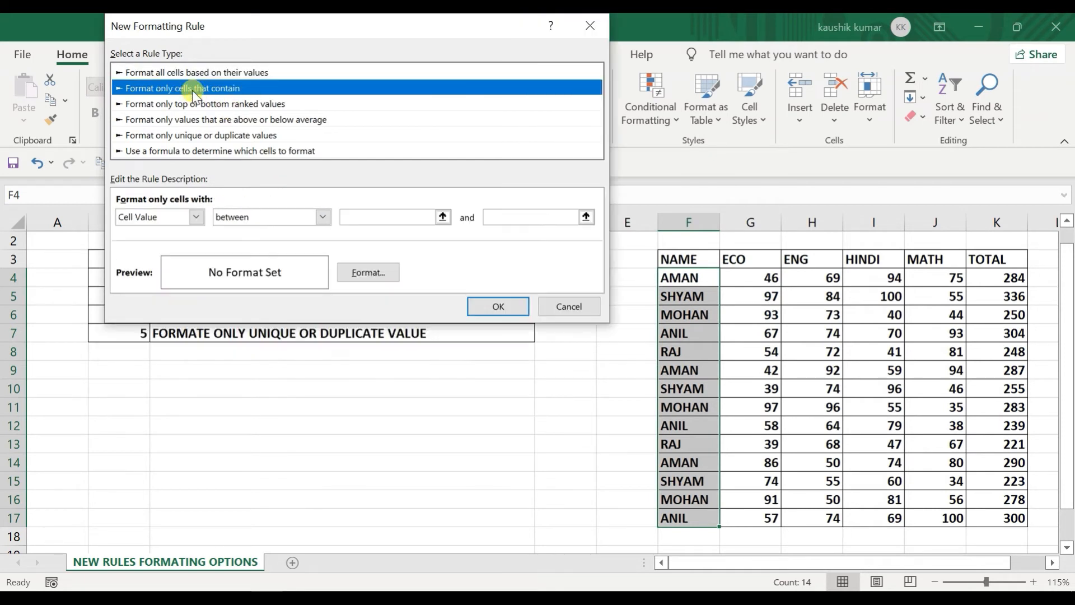
{"action": "left_click", "coordinate": [187, 222]}
{"action": "left_click", "coordinate": [175, 243]}
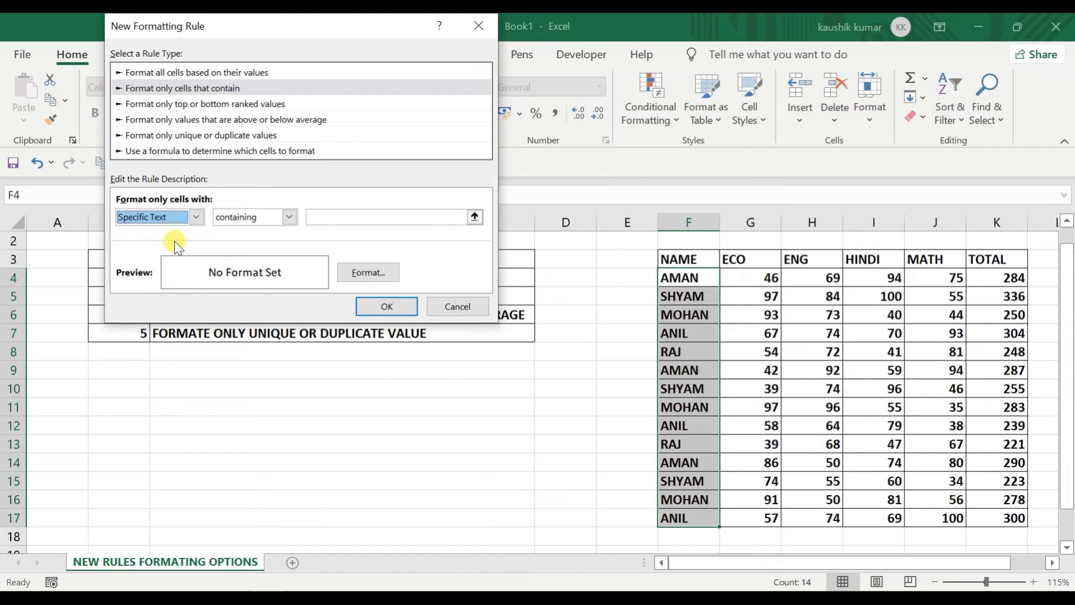
{"action": "left_click", "coordinate": [273, 216]}
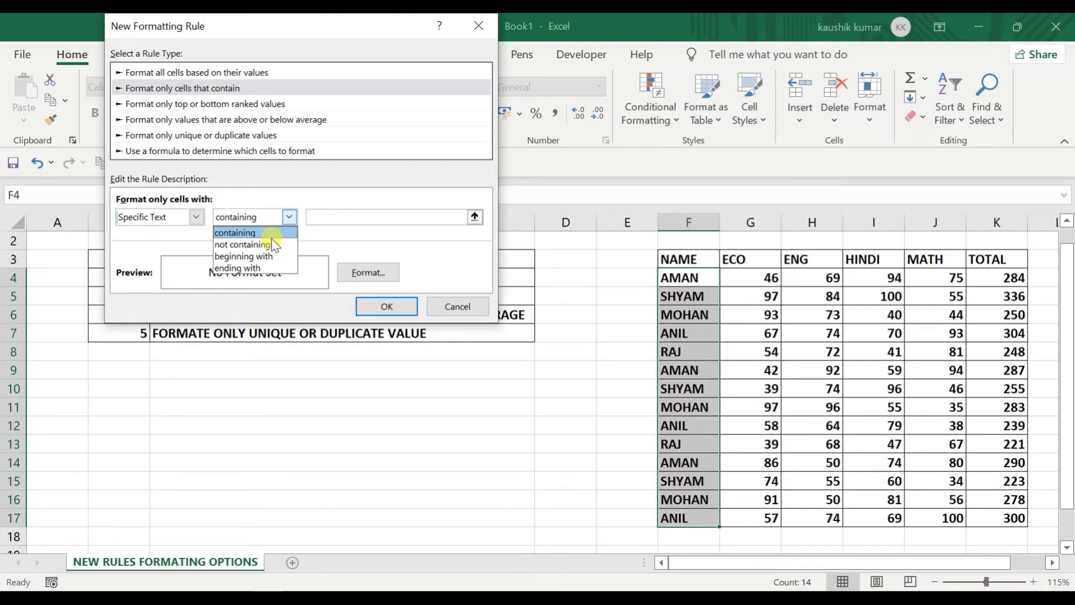
{"action": "left_click", "coordinate": [242, 244]}
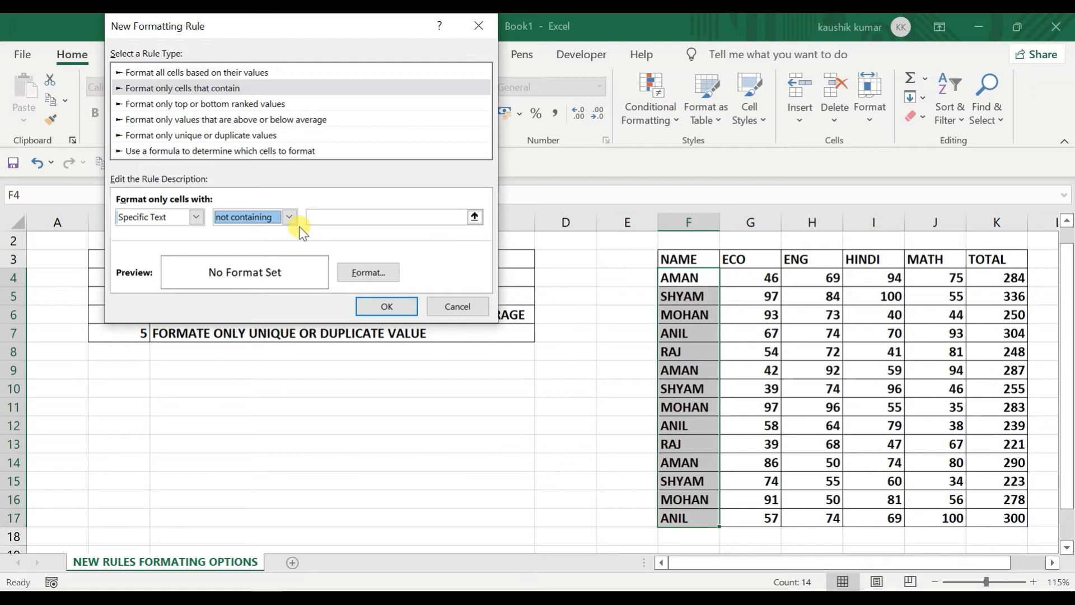
{"action": "left_click", "coordinate": [289, 217]}
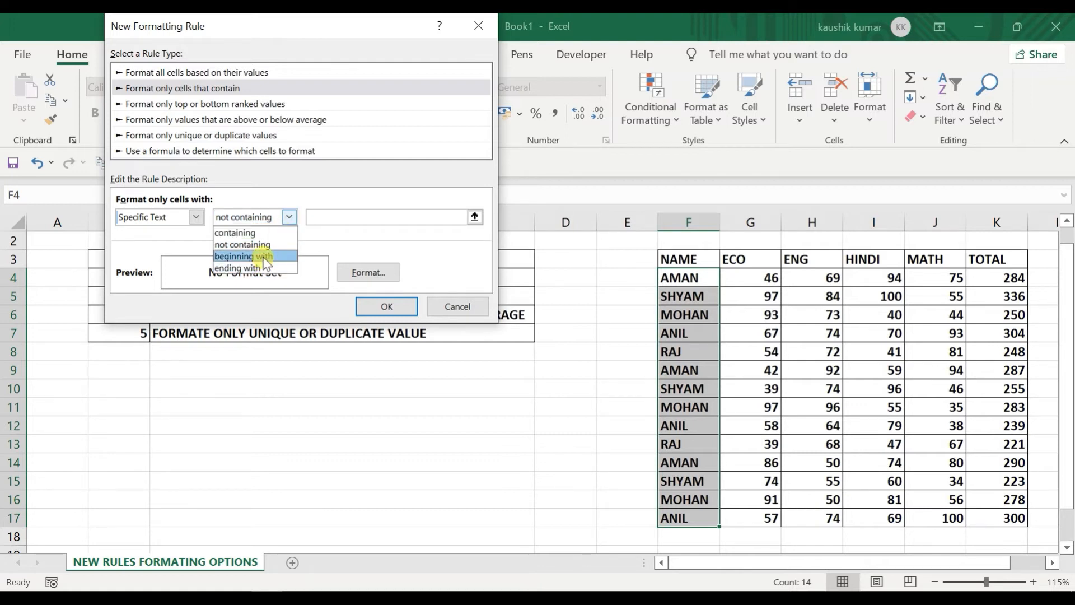
{"action": "left_click", "coordinate": [329, 240]}
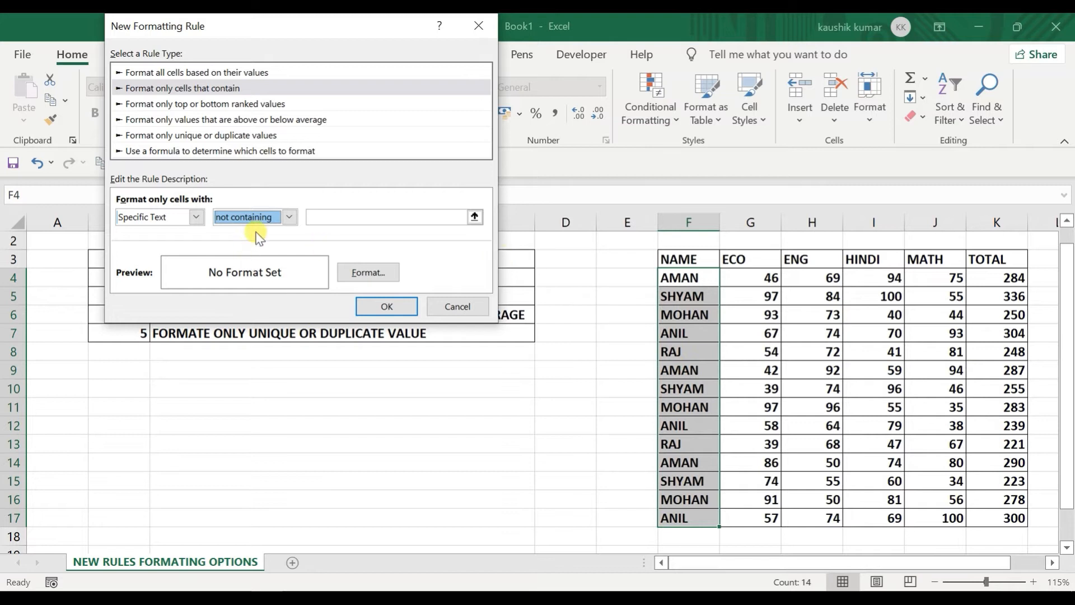
{"action": "left_click", "coordinate": [281, 221]}
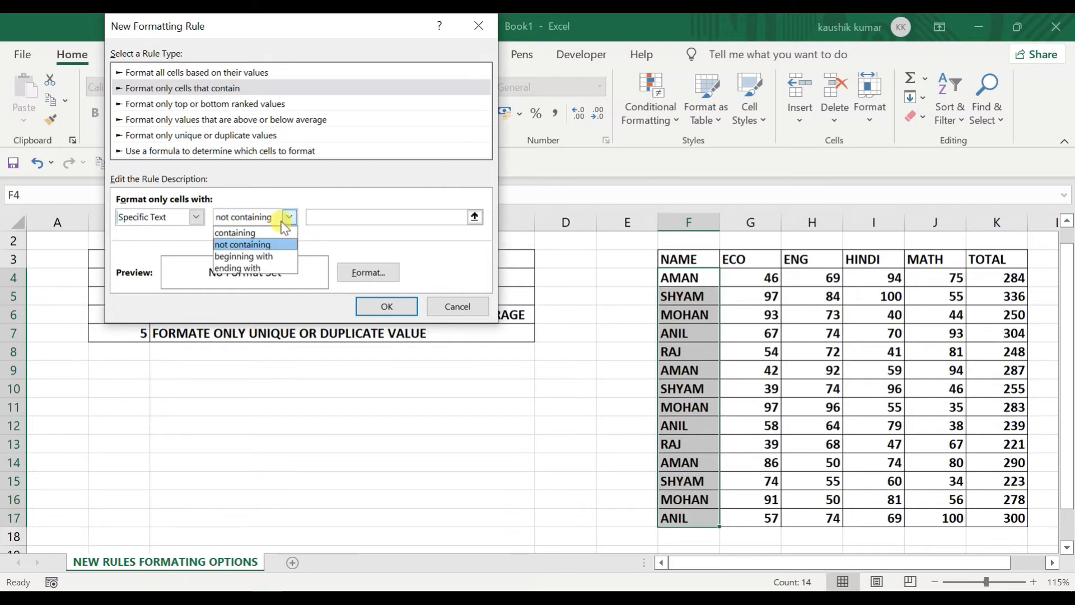
{"action": "left_click", "coordinate": [268, 257]}
{"action": "left_click", "coordinate": [324, 216]}
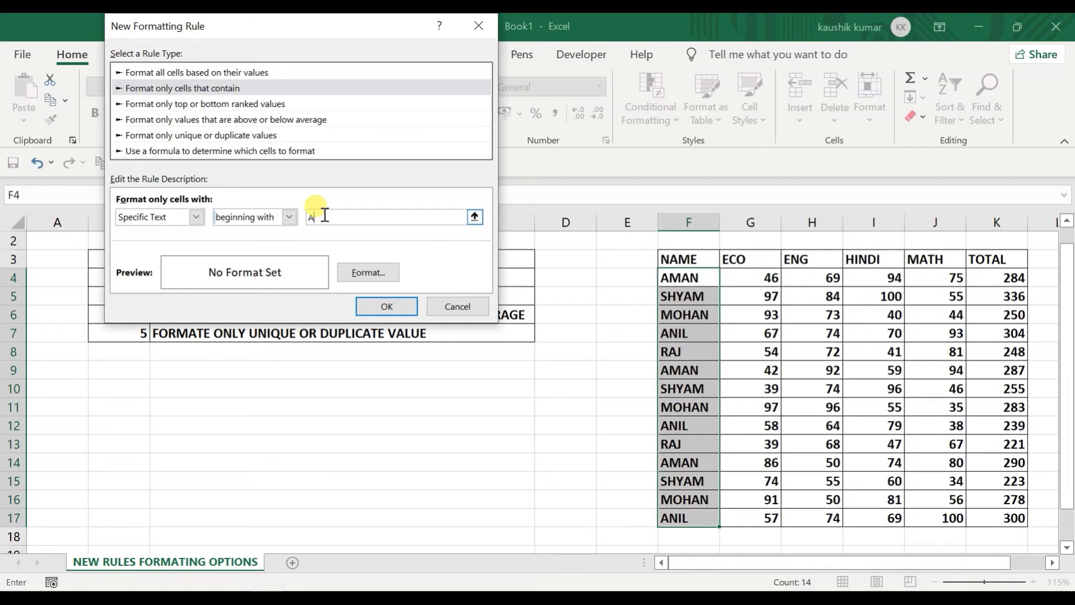
Step: Give the rule a yellow fill and apply it to the AMAN and ANIL names
{"action": "left_click", "coordinate": [365, 275]}
{"action": "left_click", "coordinate": [270, 55]}
{"action": "left_click", "coordinate": [167, 210]}
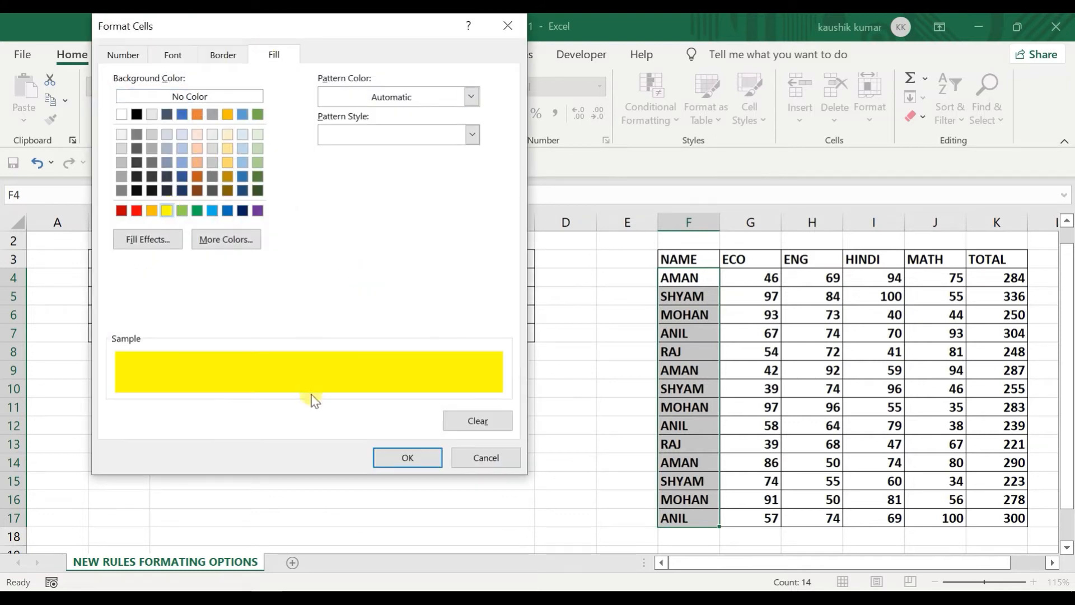
{"action": "left_click", "coordinate": [414, 459]}
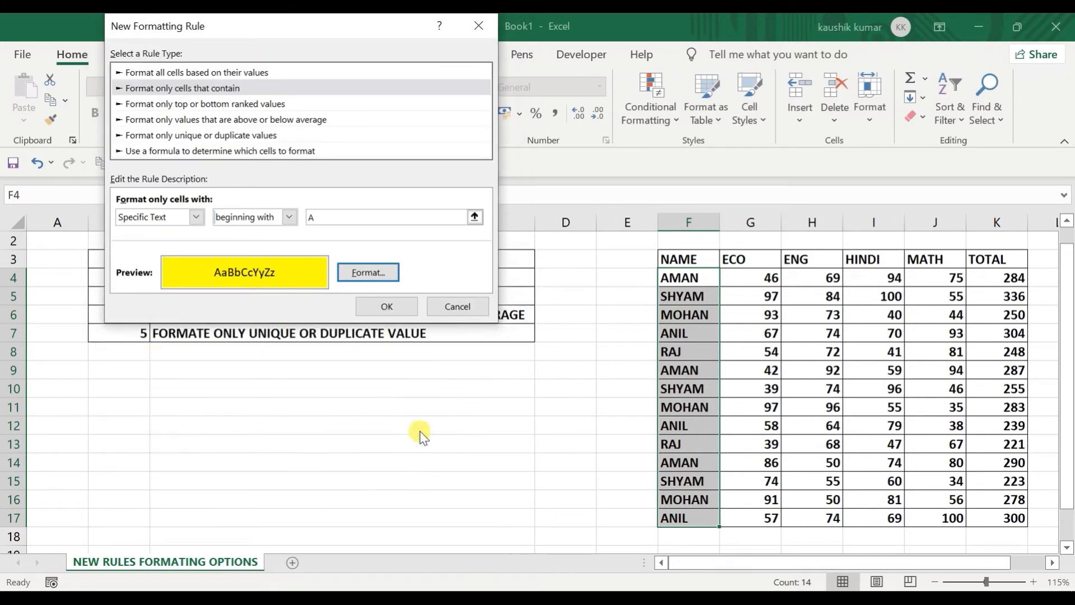
{"action": "left_click", "coordinate": [373, 311]}
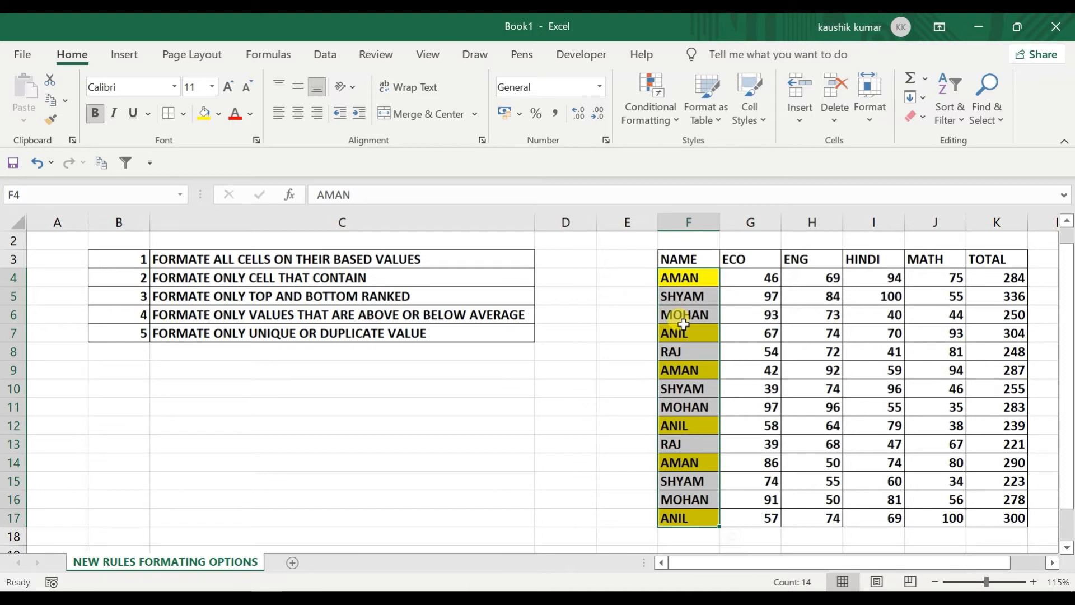
Step: Remove the yellow A-names rule from the selected cells
{"action": "left_click", "coordinate": [651, 102]}
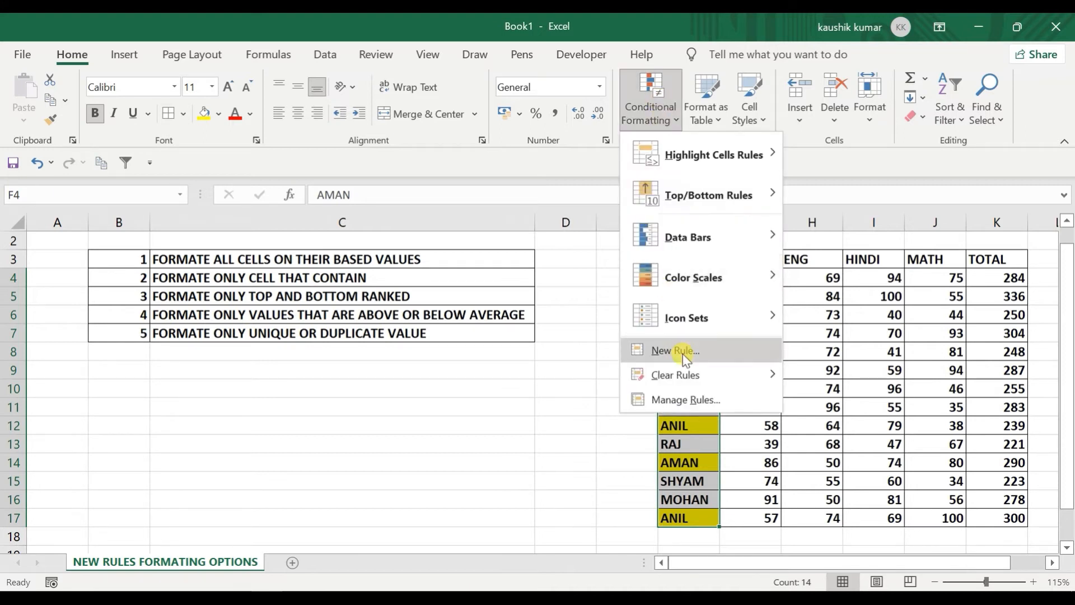
{"action": "mouse_move", "coordinate": [691, 373]}
{"action": "left_click", "coordinate": [801, 371]}
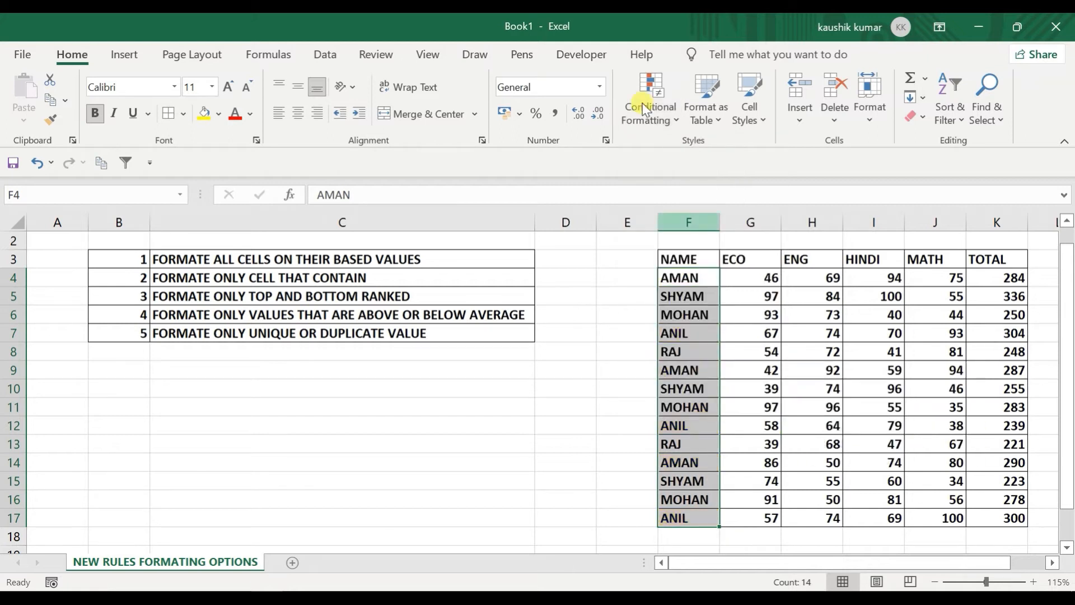
Step: Try the Dates Occurring and Blanks conditions in a new rule, then cancel it
{"action": "left_click", "coordinate": [647, 106]}
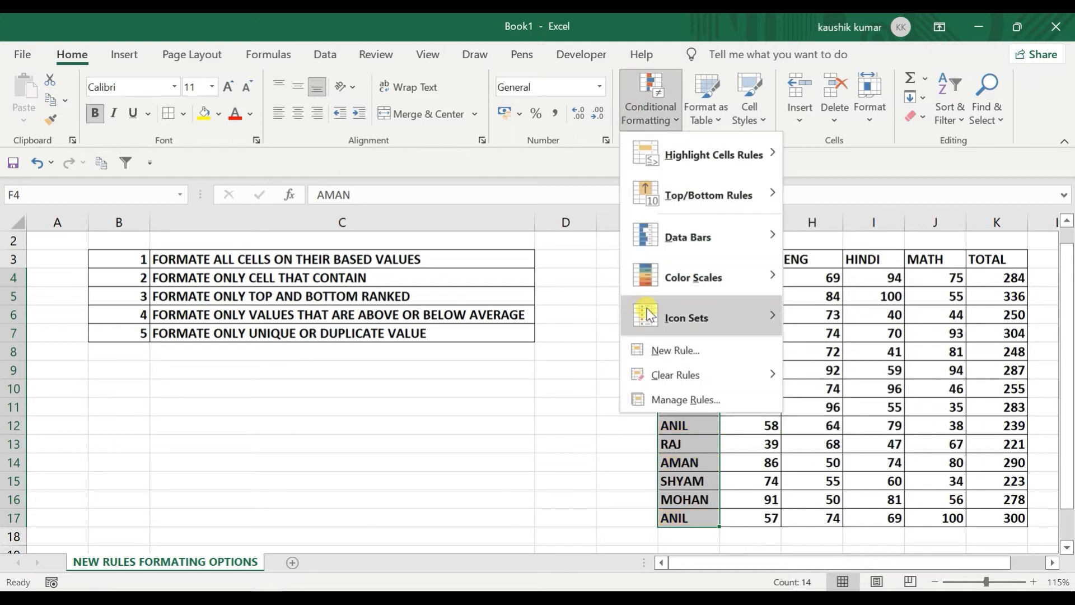
{"action": "left_click", "coordinate": [658, 353]}
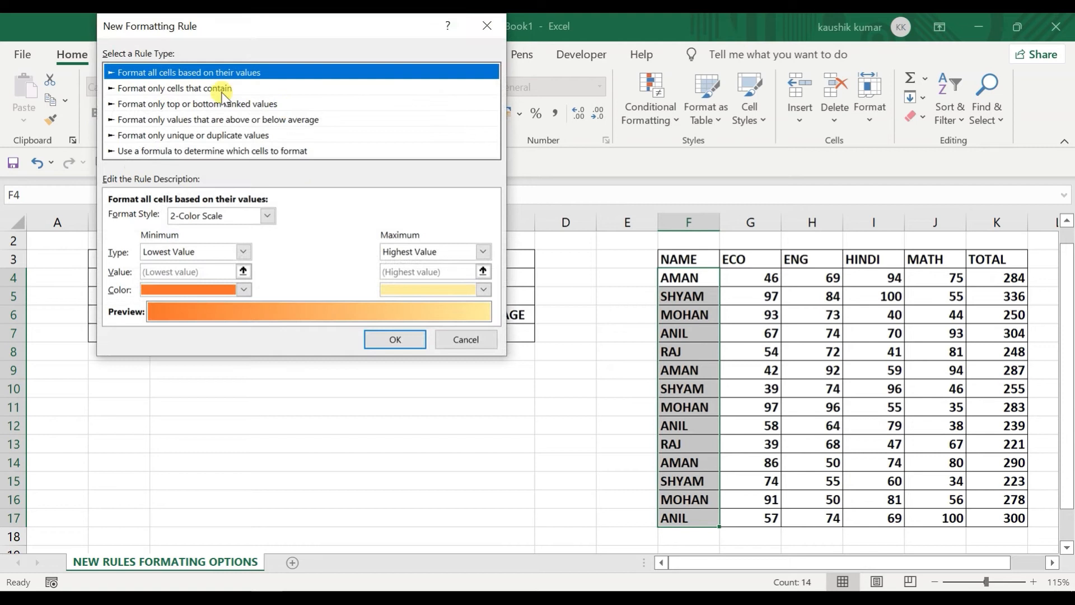
{"action": "left_click", "coordinate": [200, 103]}
{"action": "left_click", "coordinate": [194, 88]}
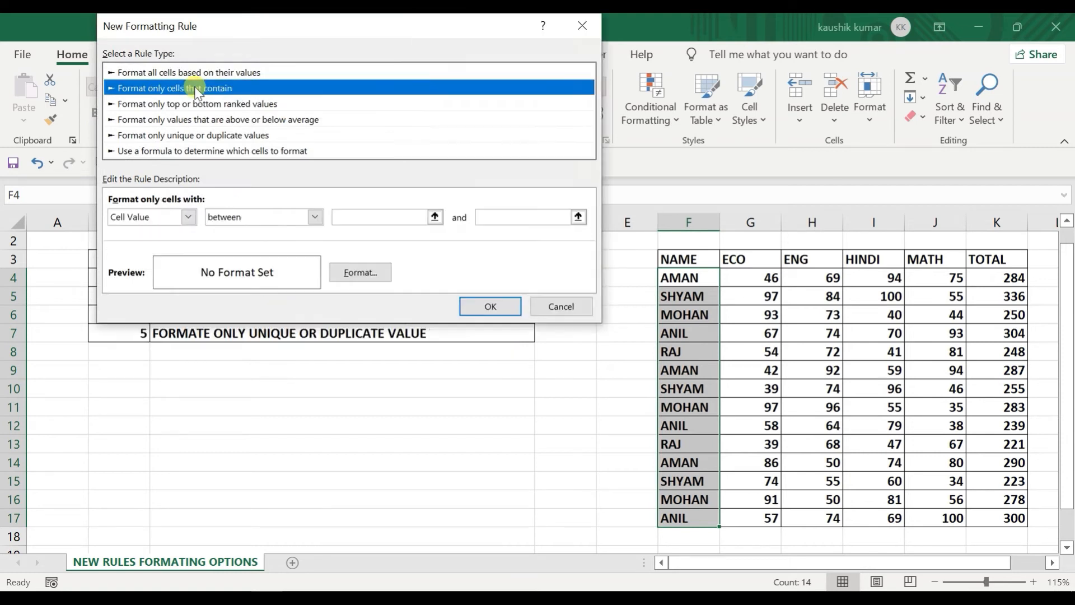
{"action": "left_click", "coordinate": [187, 217]}
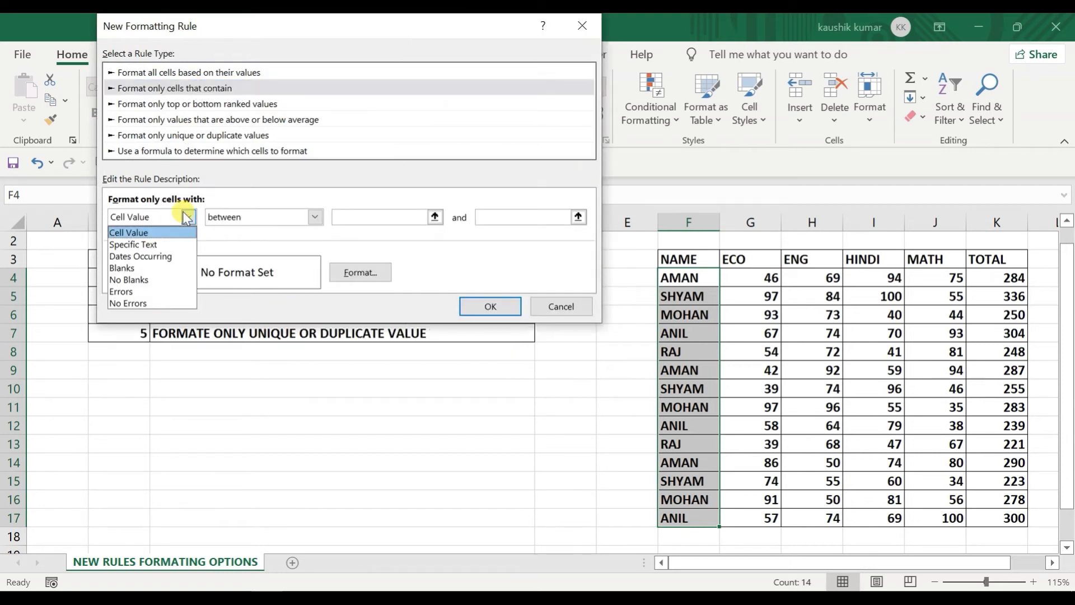
{"action": "left_click", "coordinate": [167, 257]}
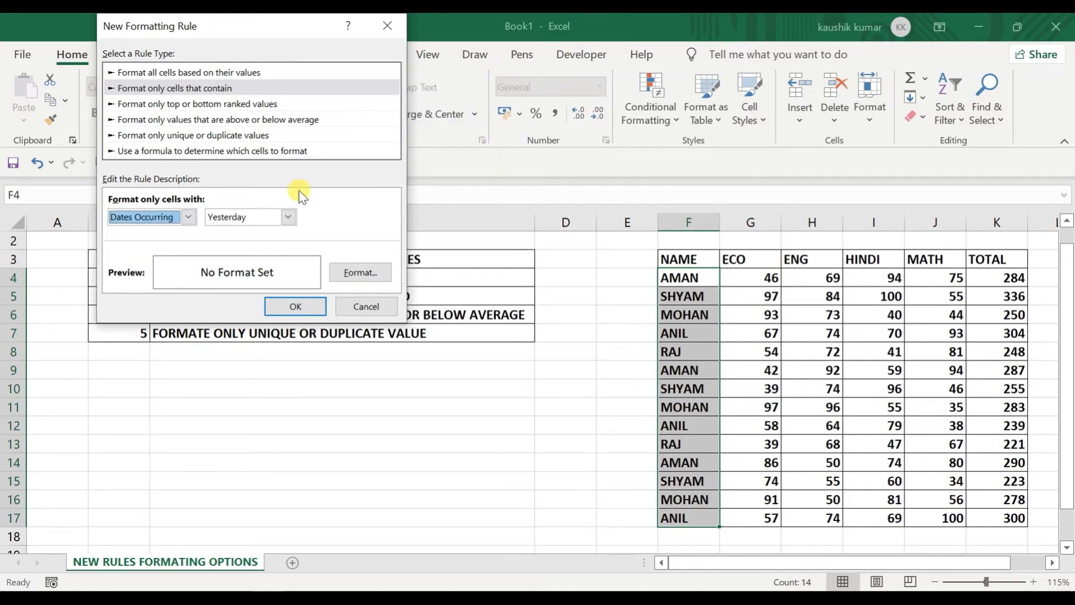
{"action": "left_click", "coordinate": [288, 217]}
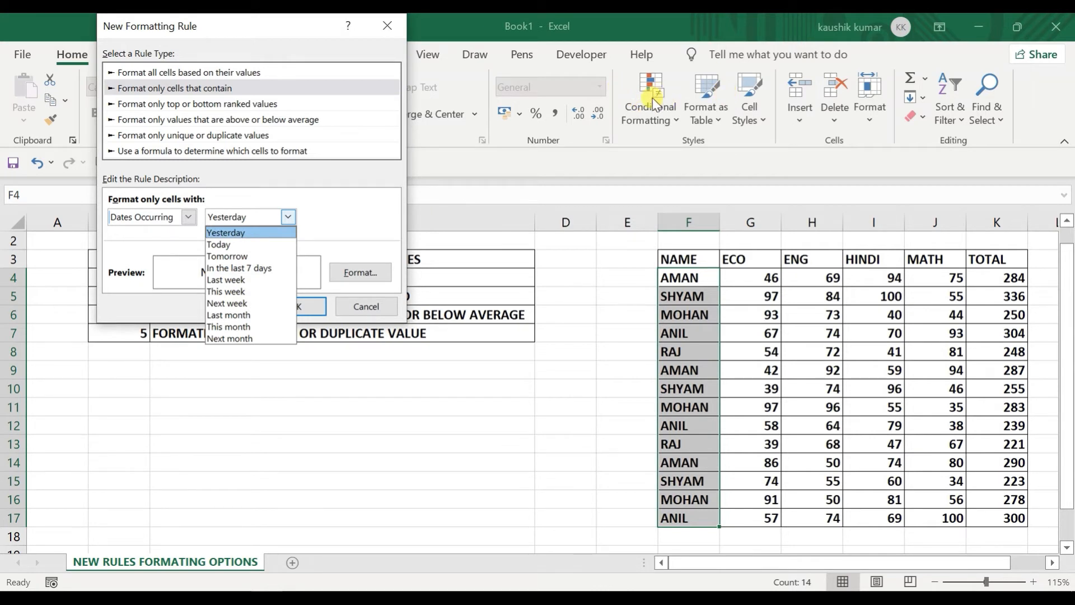
{"action": "left_click", "coordinate": [160, 249]}
{"action": "left_click", "coordinate": [188, 216]}
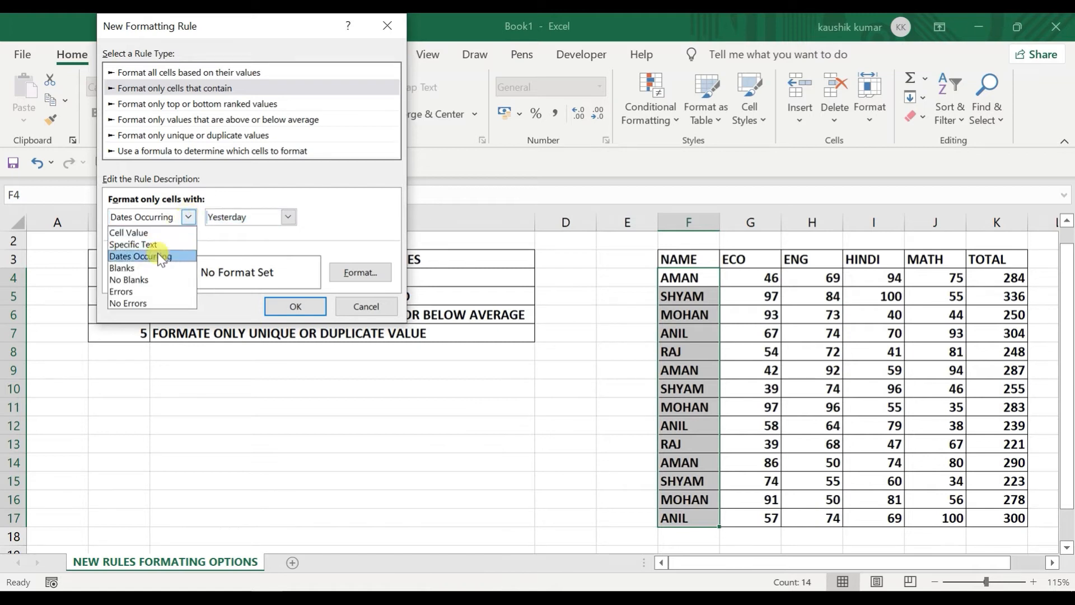
{"action": "left_click", "coordinate": [155, 272]}
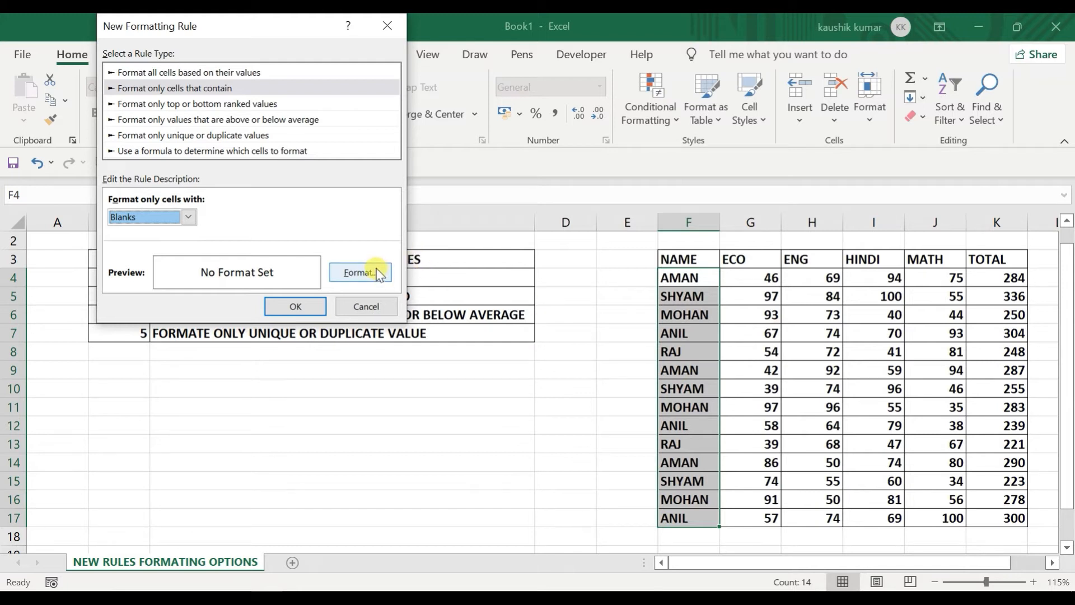
{"action": "left_click", "coordinate": [380, 306]}
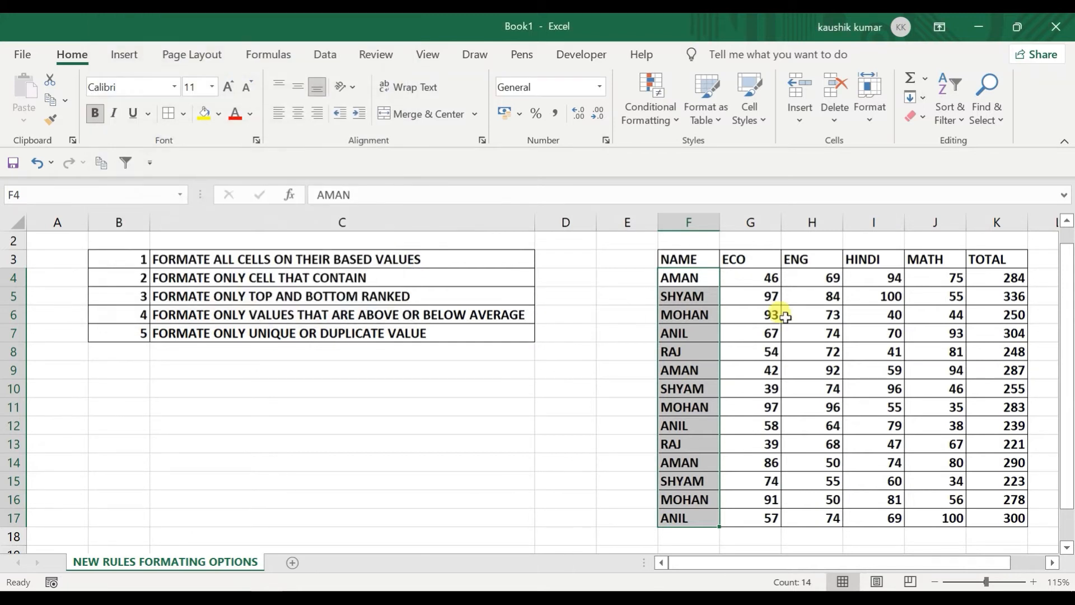
Step: Delete the marks in H9, G13 and I13, dropping those totals to 195 and 135
{"action": "left_click", "coordinate": [809, 371]}
{"action": "key", "text": "BackSpace"}
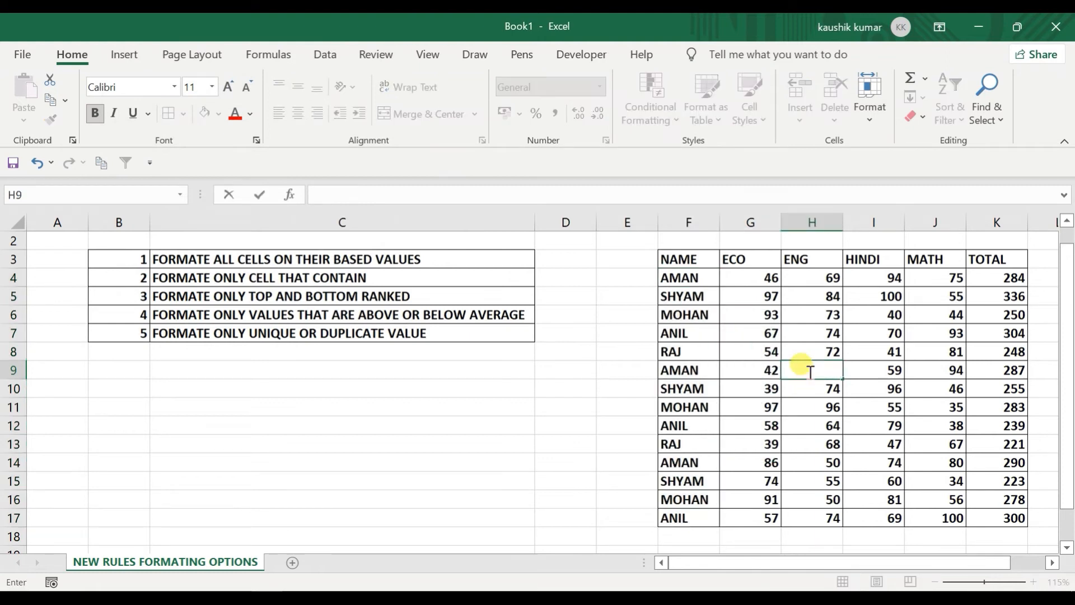
{"action": "key", "text": "Right"}
{"action": "key", "text": "Right"}
{"action": "key", "text": "Left"}
{"action": "key", "text": "Left"}
{"action": "key", "text": "Left"}
{"action": "key", "text": "Down"}
{"action": "key", "text": "Down"}
{"action": "key", "text": "Down"}
{"action": "key", "text": "Down"}
{"action": "key", "text": "BackSpace"}
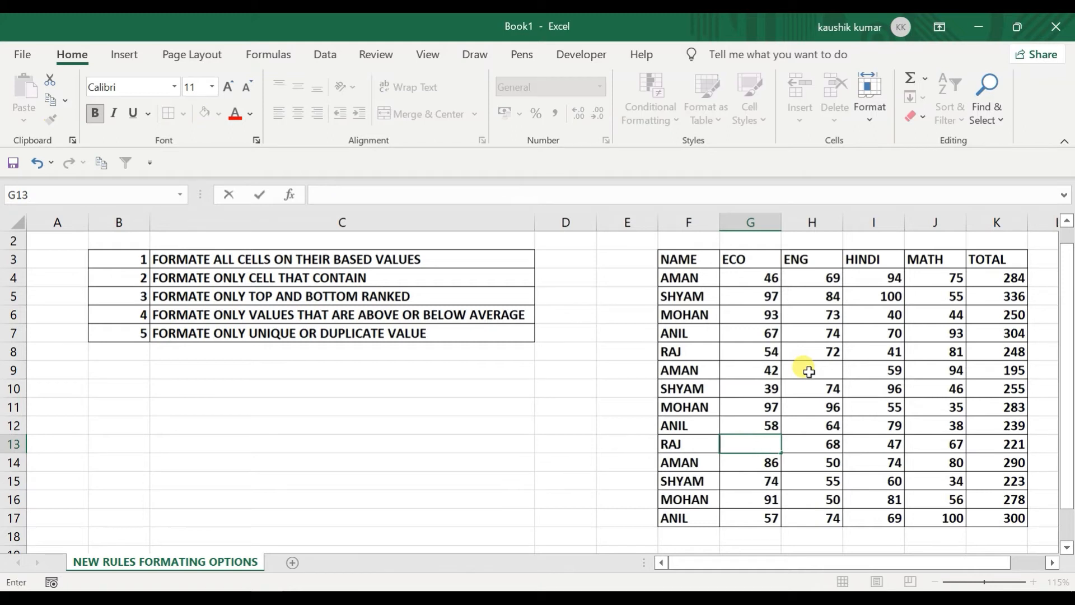
{"action": "key", "text": "Right"}
{"action": "key", "text": "Right"}
{"action": "key", "text": "BackSpace"}
{"action": "key", "text": "Up"}
{"action": "key", "text": "Up"}
Step: Select the marks range G4:J17
{"action": "key", "text": "Up"}
{"action": "key", "text": "Up"}
{"action": "key", "text": "Left"}
{"action": "key", "text": "Up"}
{"action": "key", "text": "Up"}
{"action": "key", "text": "Up"}
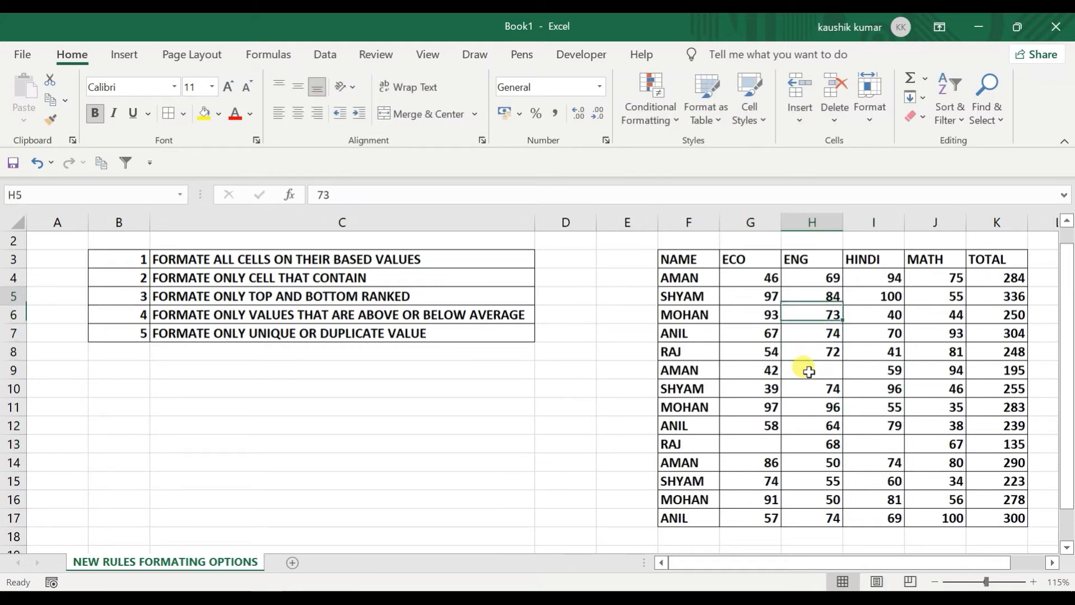
{"action": "key", "text": "Left"}
{"action": "key", "text": "Up"}
{"action": "key", "text": "Up"}
{"action": "key", "text": "ctrl+shift+Right"}
{"action": "key", "text": "shift+Left"}
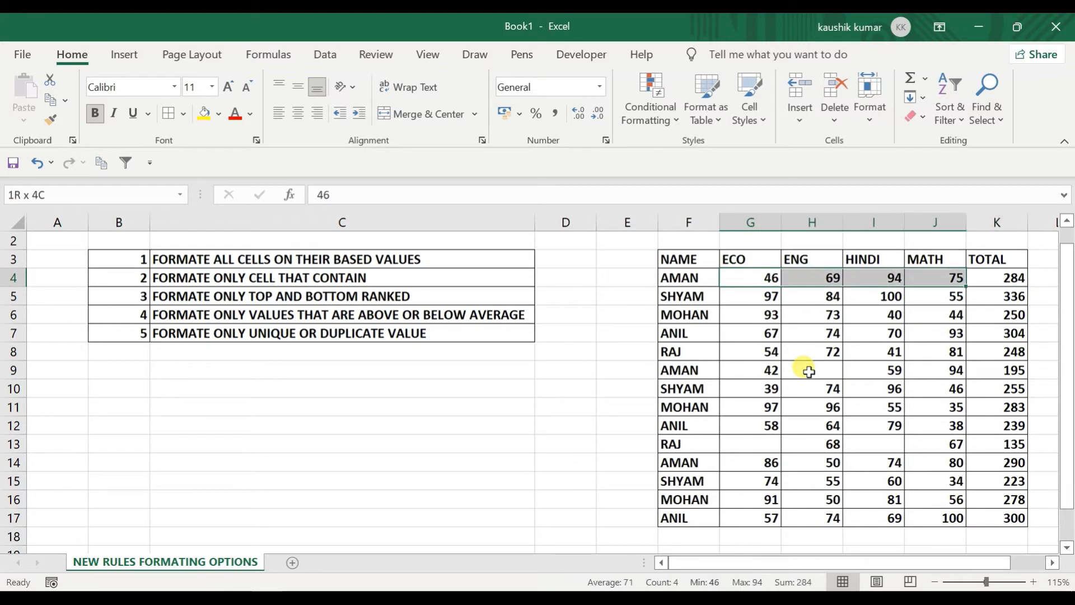
{"action": "key", "text": "shift+Down"}
{"action": "key", "text": "shift+Down"}
{"action": "key", "text": "shift+Down"}
{"action": "key", "text": "shift+Down"}
{"action": "key", "text": "shift+Down"}
{"action": "key", "text": "shift+Down"}
{"action": "key", "text": "shift+Down"}
{"action": "key", "text": "shift+Down"}
{"action": "key", "text": "shift+Down"}
{"action": "key", "text": "shift+Down"}
{"action": "key", "text": "shift+Down"}
{"action": "key", "text": "shift+Down"}
{"action": "key", "text": "shift+Down"}
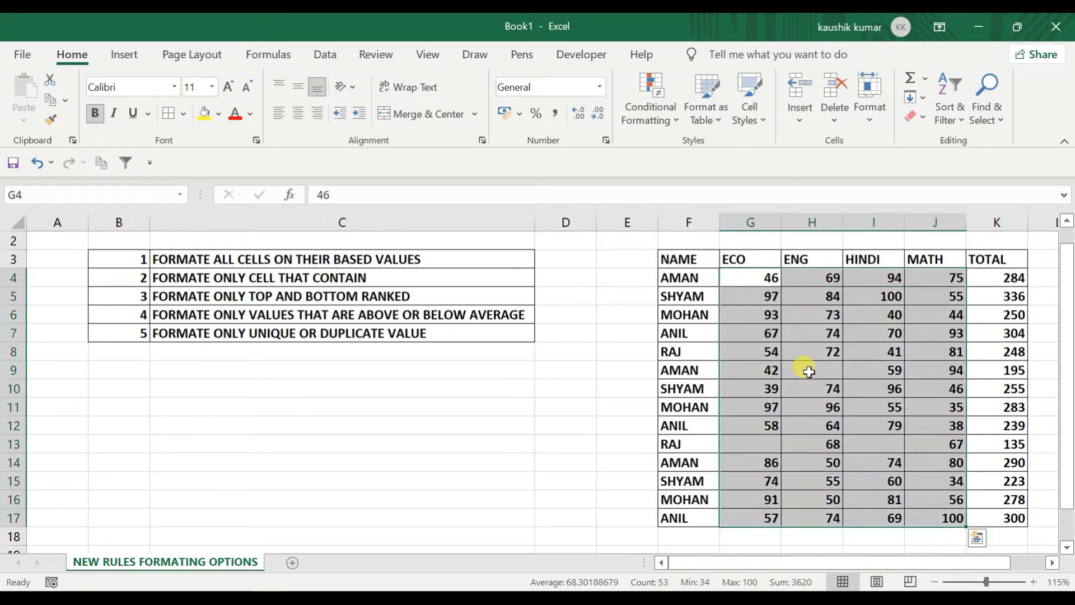
Step: Add a Blanks rule with yellow fill to G4:J17, highlighting H9, G13 and I13
{"action": "left_click", "coordinate": [660, 109]}
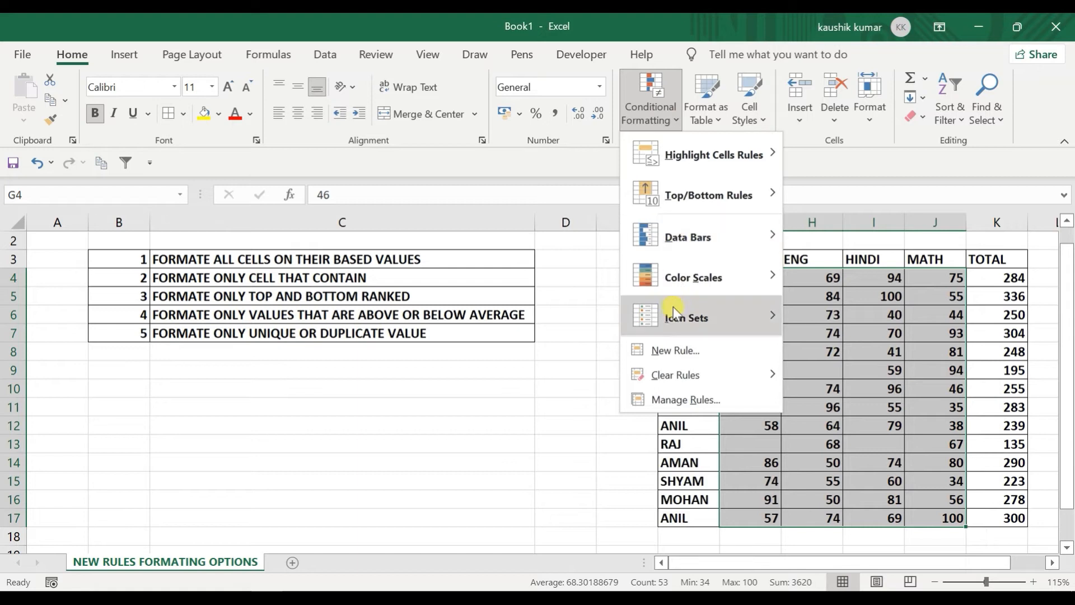
{"action": "left_click", "coordinate": [687, 350]}
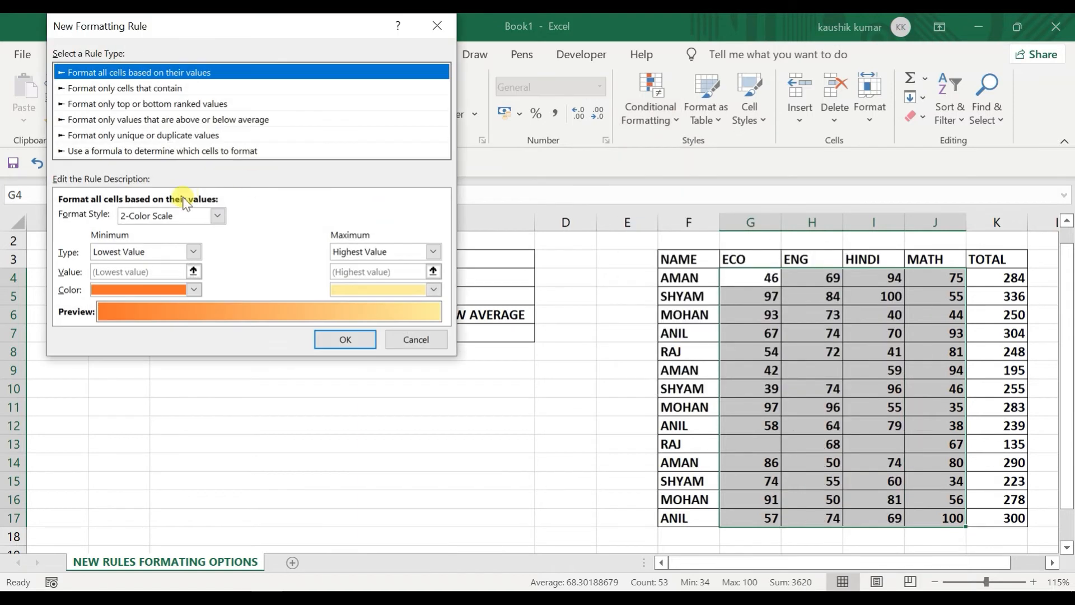
{"action": "left_click", "coordinate": [121, 88]}
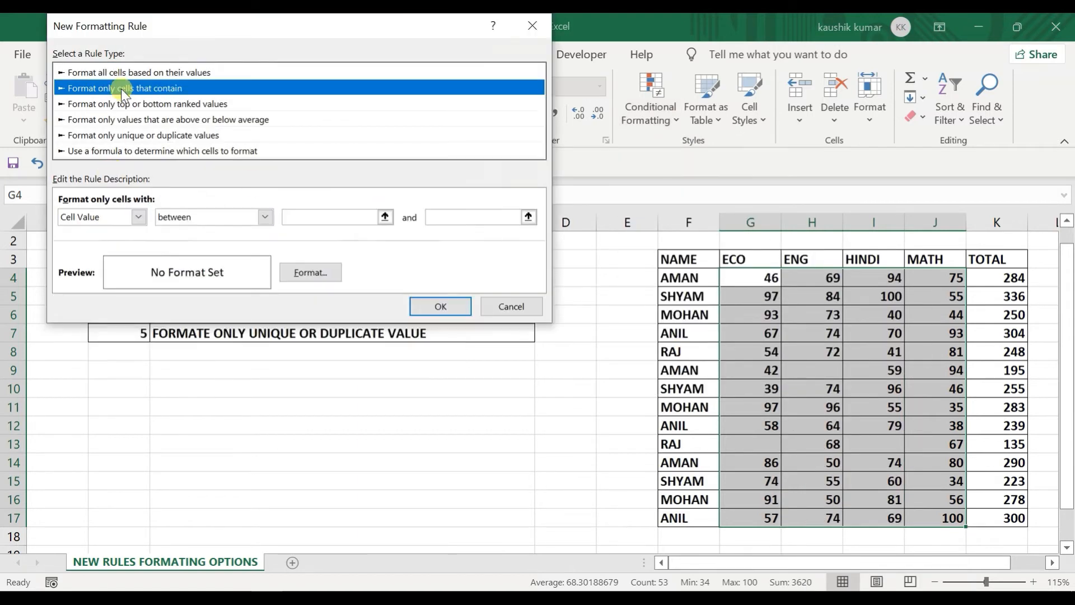
{"action": "left_click", "coordinate": [144, 216]}
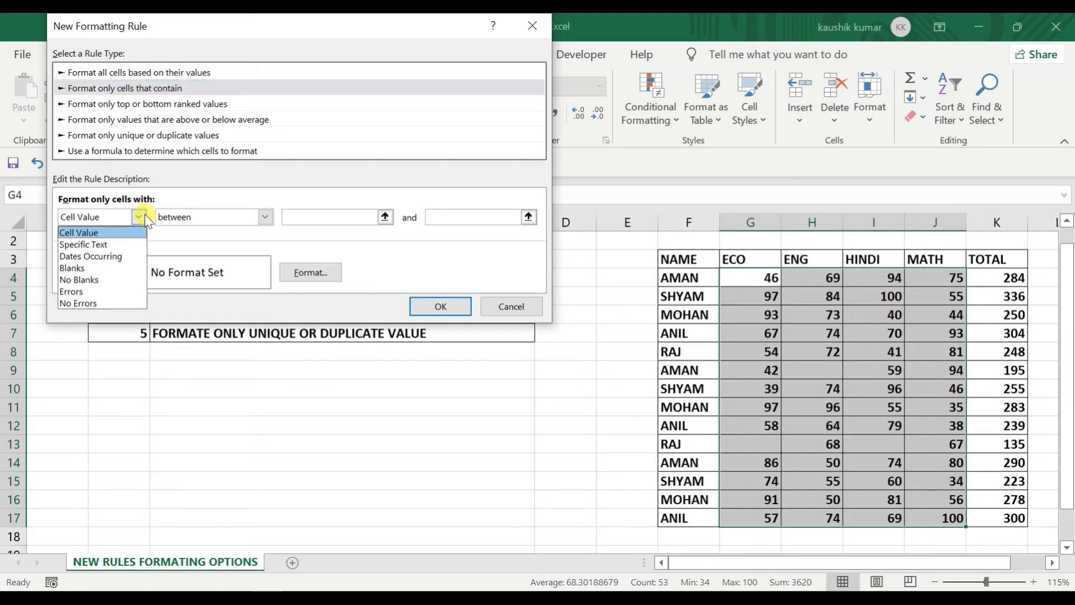
{"action": "left_click", "coordinate": [119, 267]}
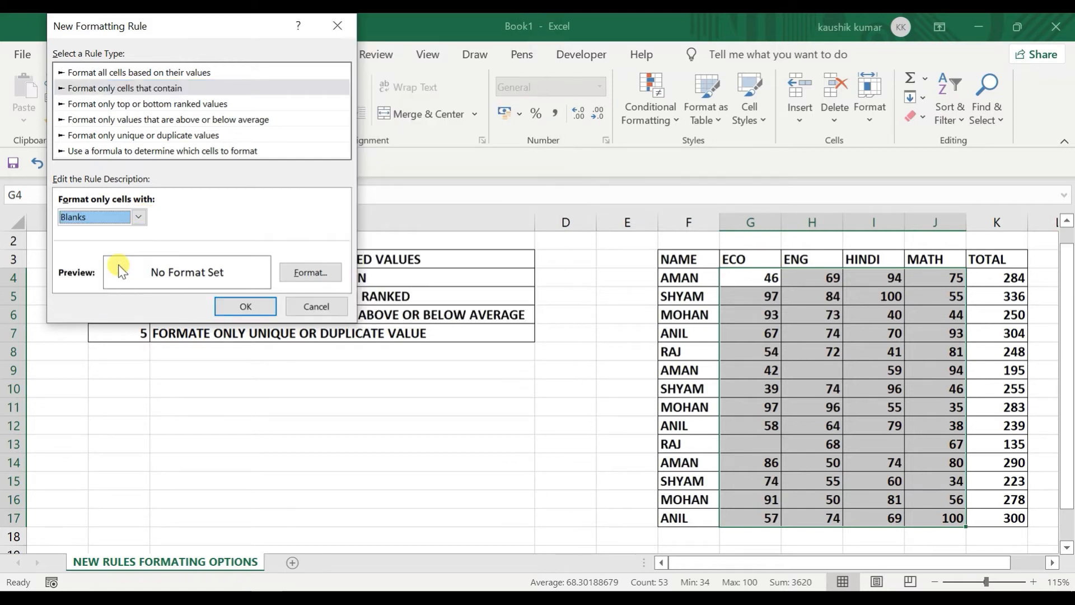
{"action": "left_click", "coordinate": [313, 274]}
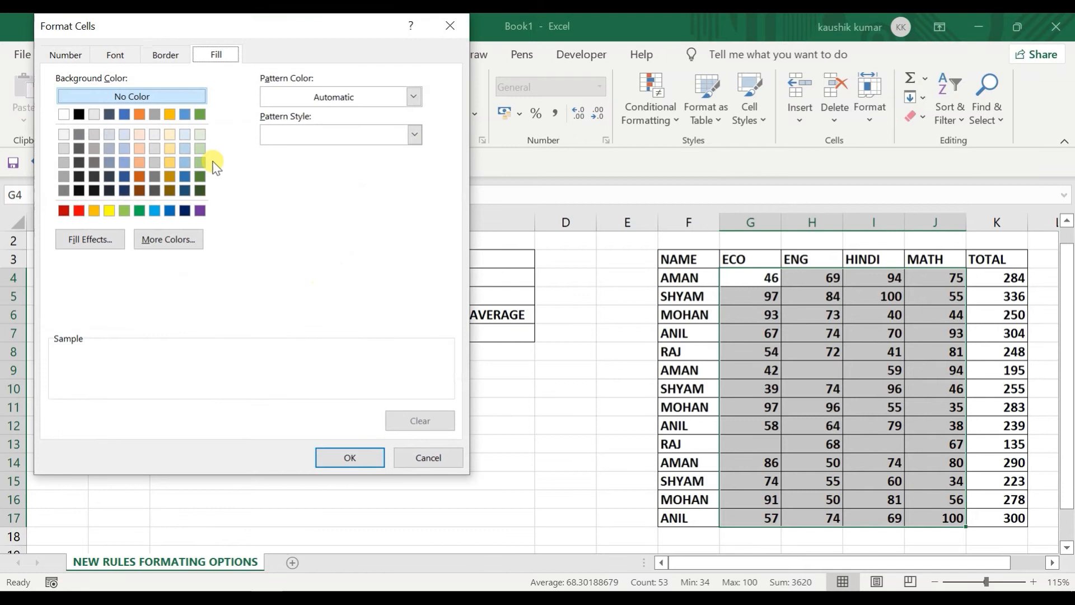
{"action": "left_click", "coordinate": [110, 211]}
{"action": "left_click", "coordinate": [336, 457]}
{"action": "left_click", "coordinate": [248, 307]}
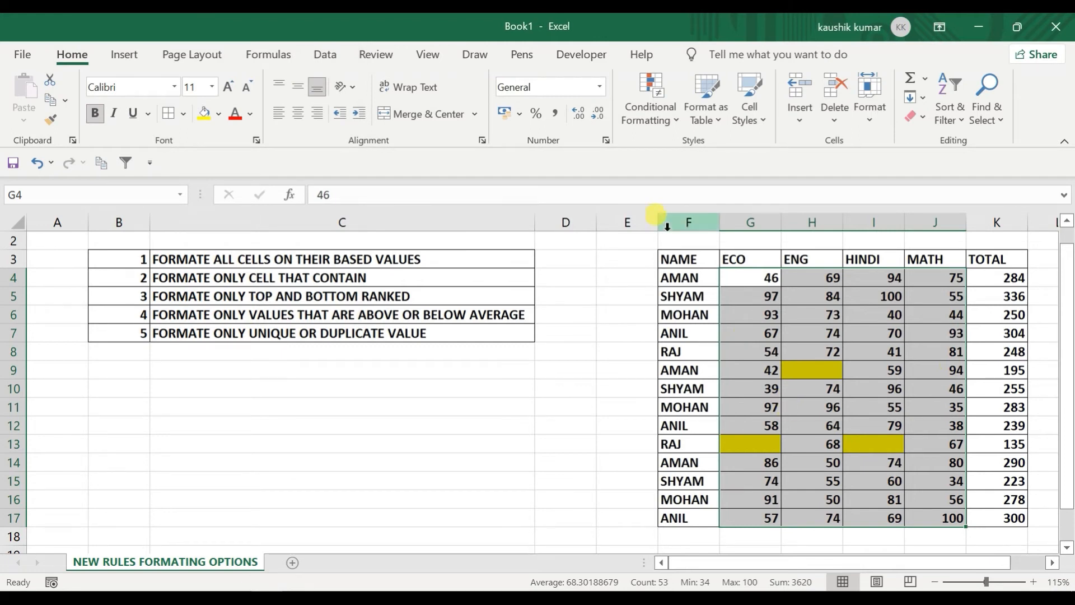
{"action": "left_click", "coordinate": [645, 111]}
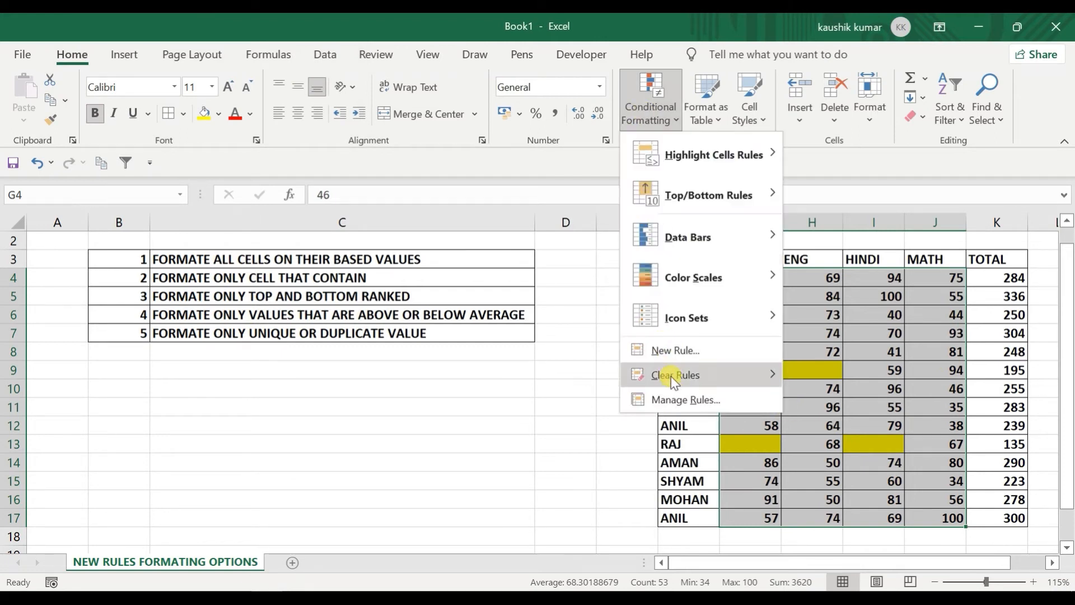
Step: Clear the yellow blank-cell rules from the marks, then preview New Rule's Cell Value list and cancel
{"action": "mouse_move", "coordinate": [662, 373]}
{"action": "left_click", "coordinate": [821, 374]}
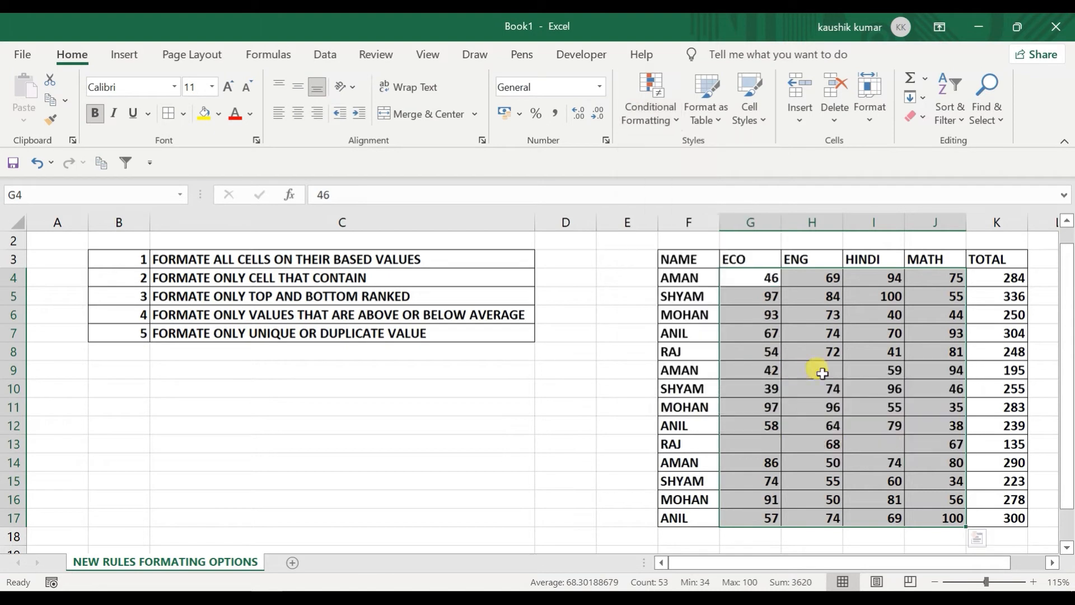
{"action": "left_click", "coordinate": [650, 94]}
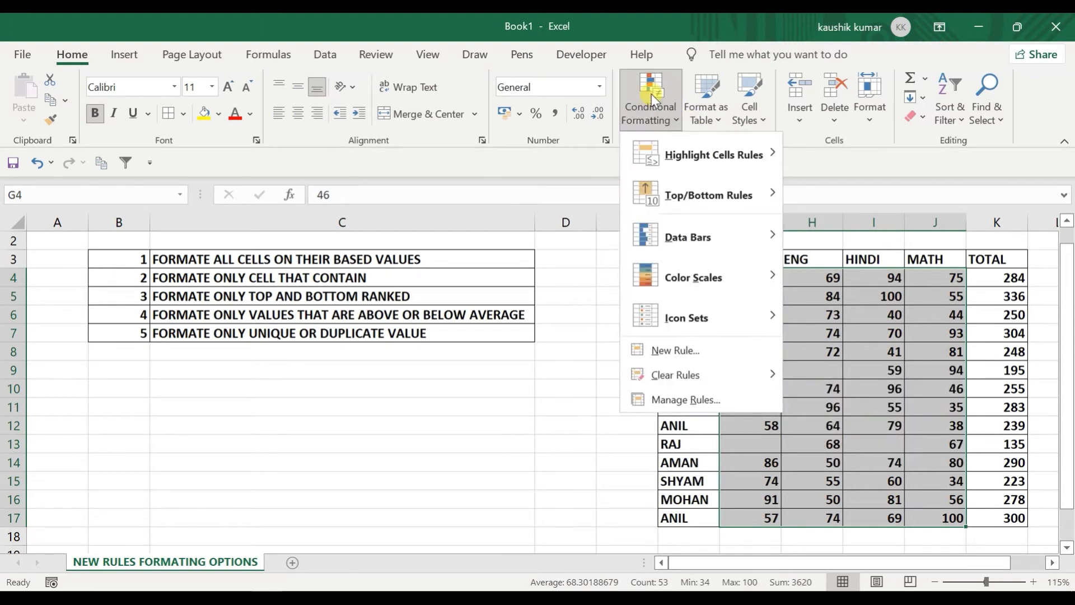
{"action": "left_click", "coordinate": [672, 351]}
{"action": "left_click", "coordinate": [97, 89]}
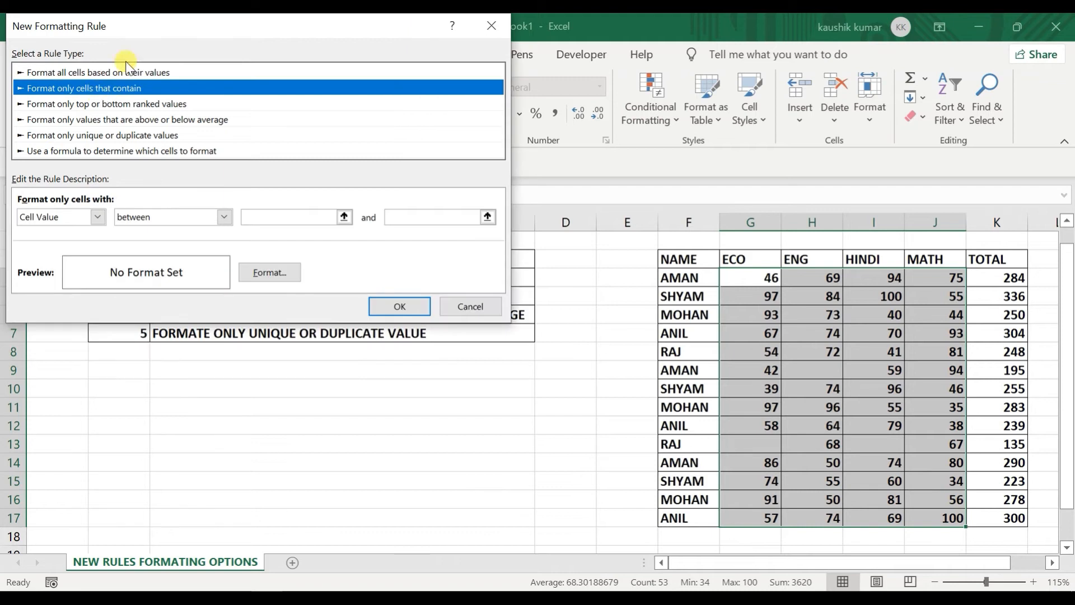
{"action": "left_click_drag", "start_coordinate": [134, 31], "coordinate": [202, 37]}
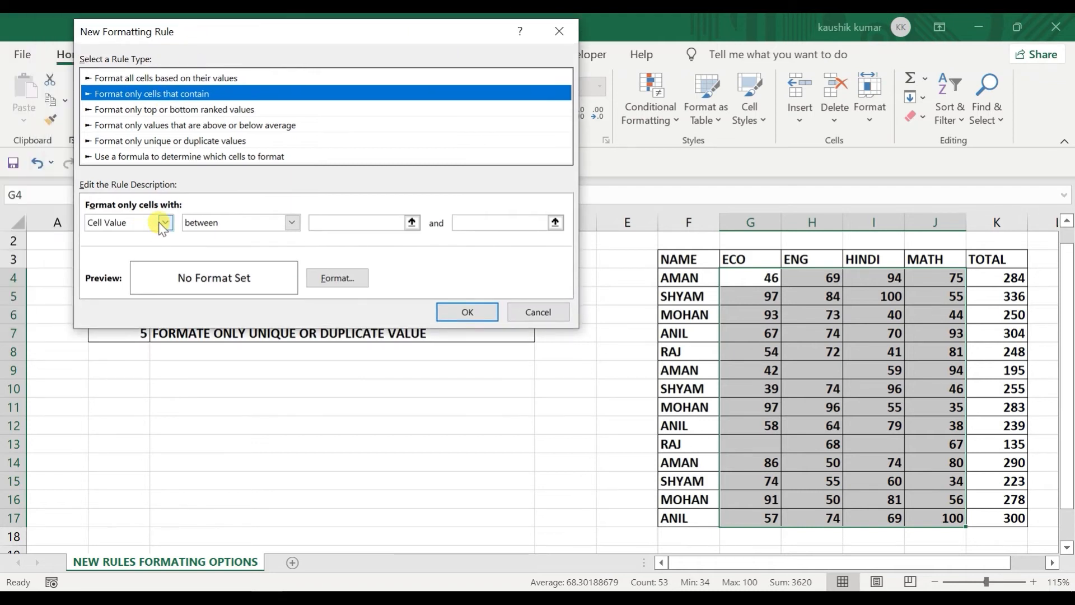
{"action": "left_click", "coordinate": [162, 224]}
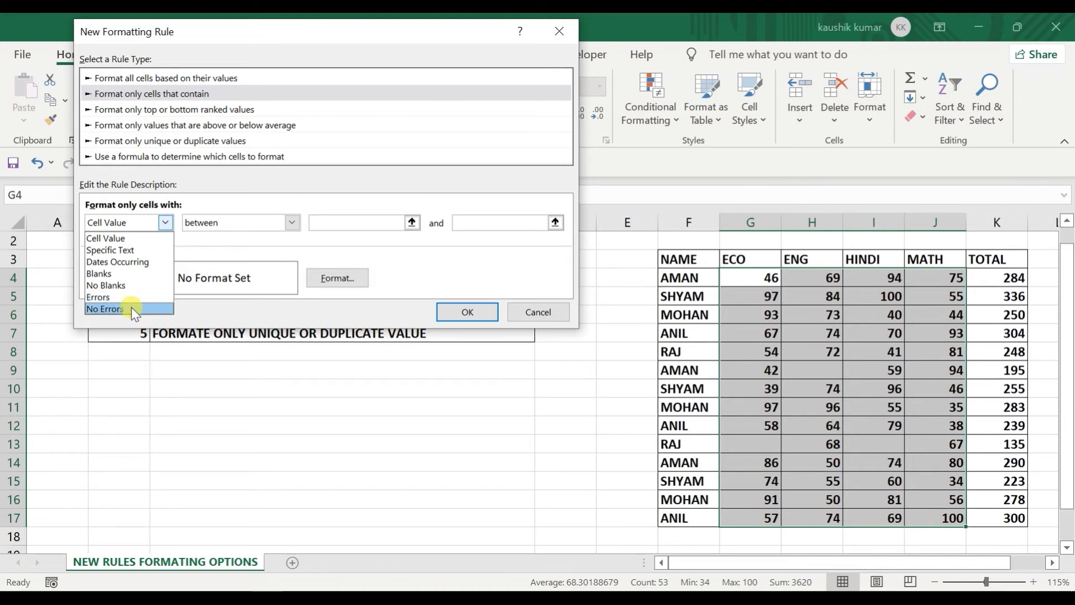
{"action": "left_click", "coordinate": [531, 314]}
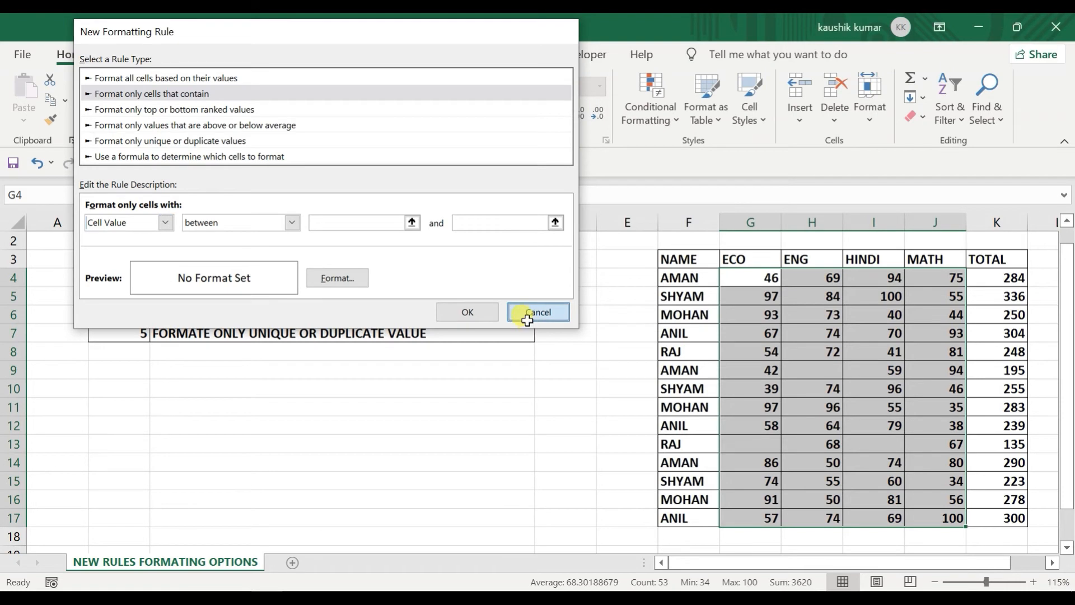
{"action": "left_click", "coordinate": [528, 319]}
{"action": "left_click", "coordinate": [867, 402]}
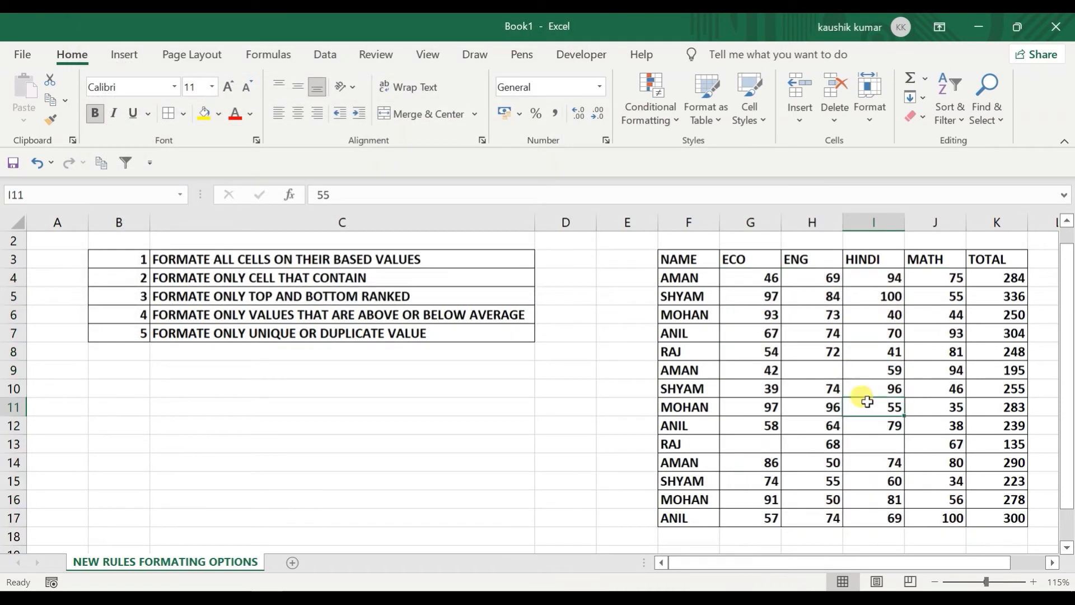
Step: Enter the misspelled formula =SUH in I11 and H16, producing #NAME? errors
{"action": "type", "text": "=SUH"}
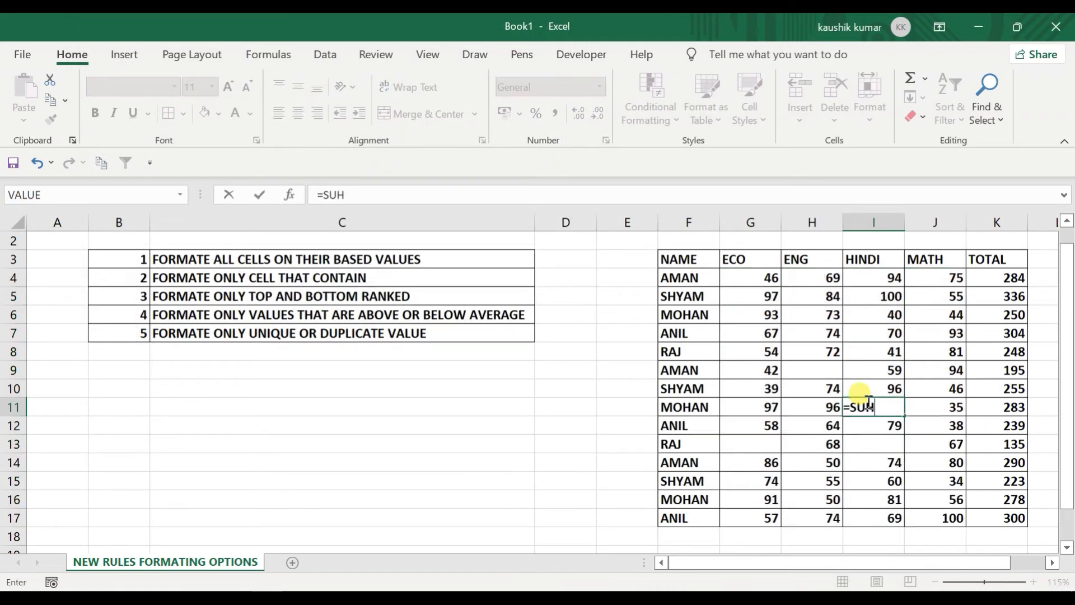
{"action": "key", "text": "Return"}
{"action": "left_click", "coordinate": [818, 499]}
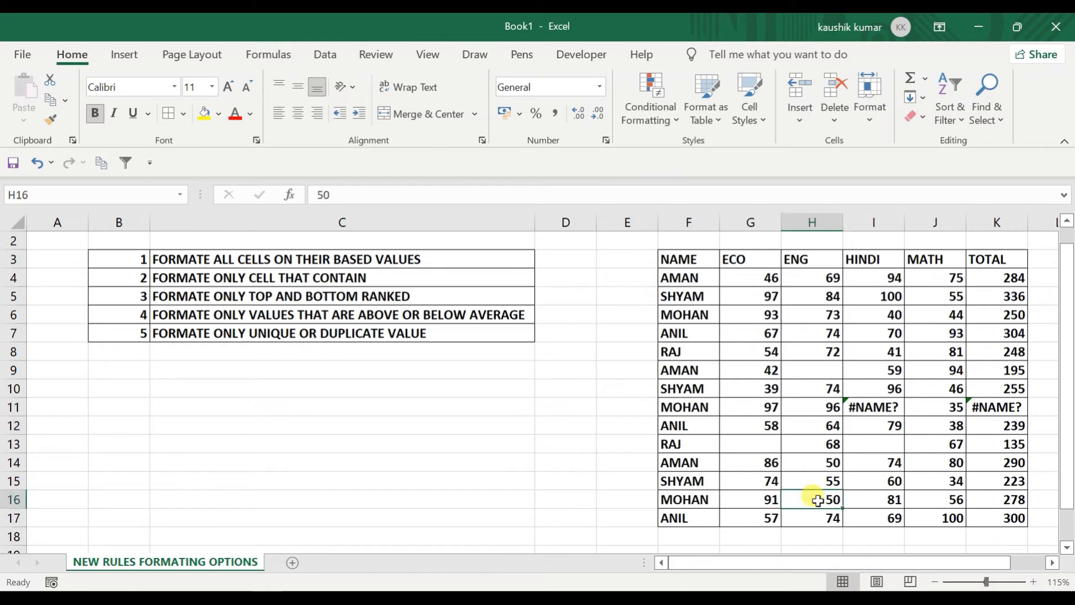
{"action": "type", "text": "=SUH"}
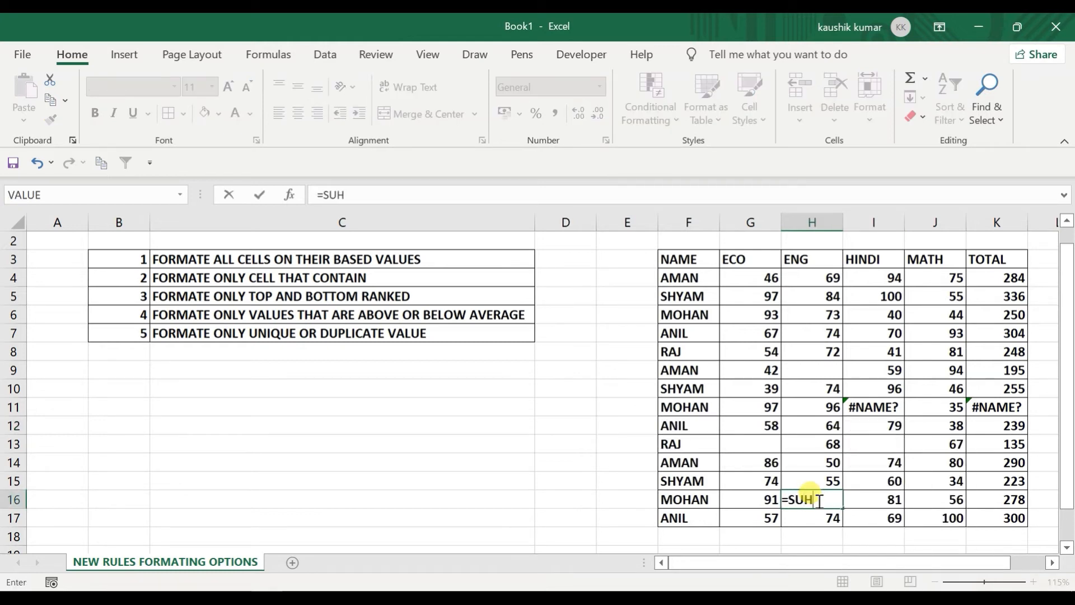
{"action": "key", "text": "Return"}
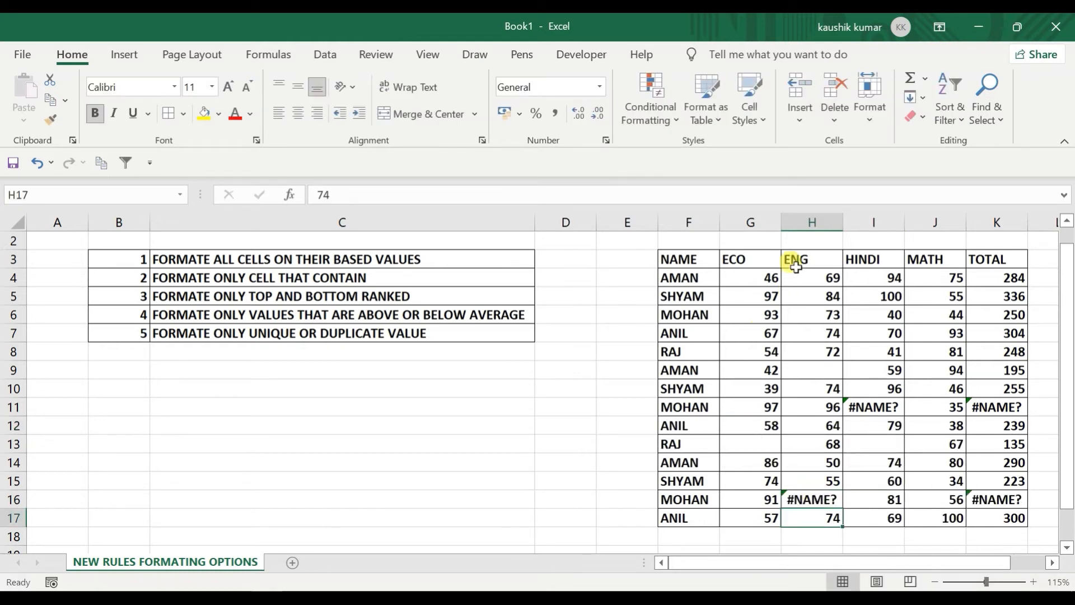
Step: Select the marks range G4:J17 and bring up the Conditional Formatting menu
{"action": "left_click", "coordinate": [762, 278]}
{"action": "key", "text": "Right"}
{"action": "key", "text": "shift+Right"}
{"action": "key", "text": "shift+Right"}
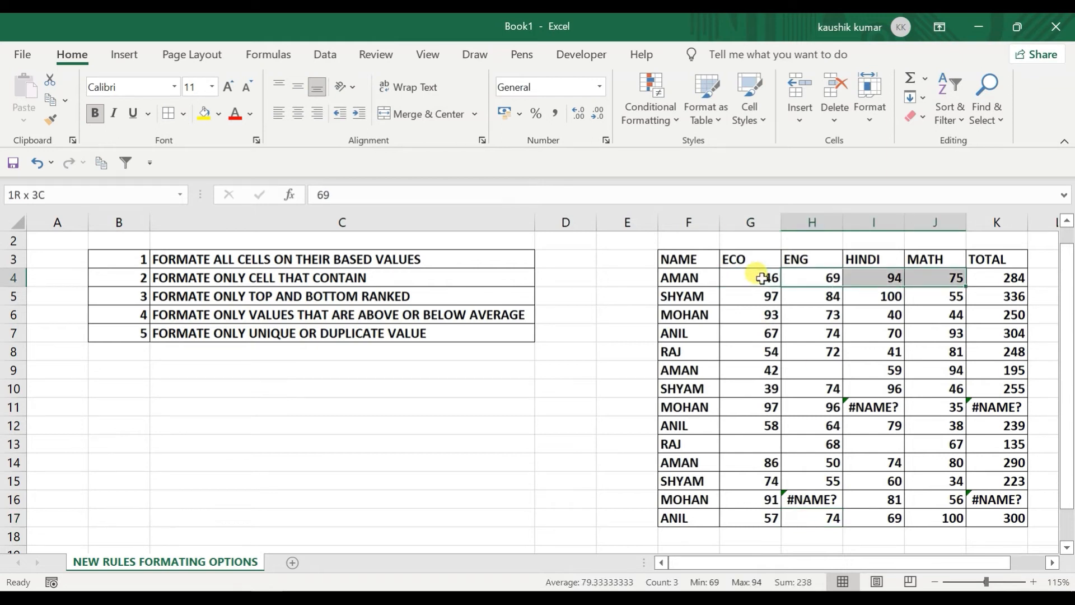
{"action": "key", "text": "ctrl+q"}
{"action": "key", "text": "s"}
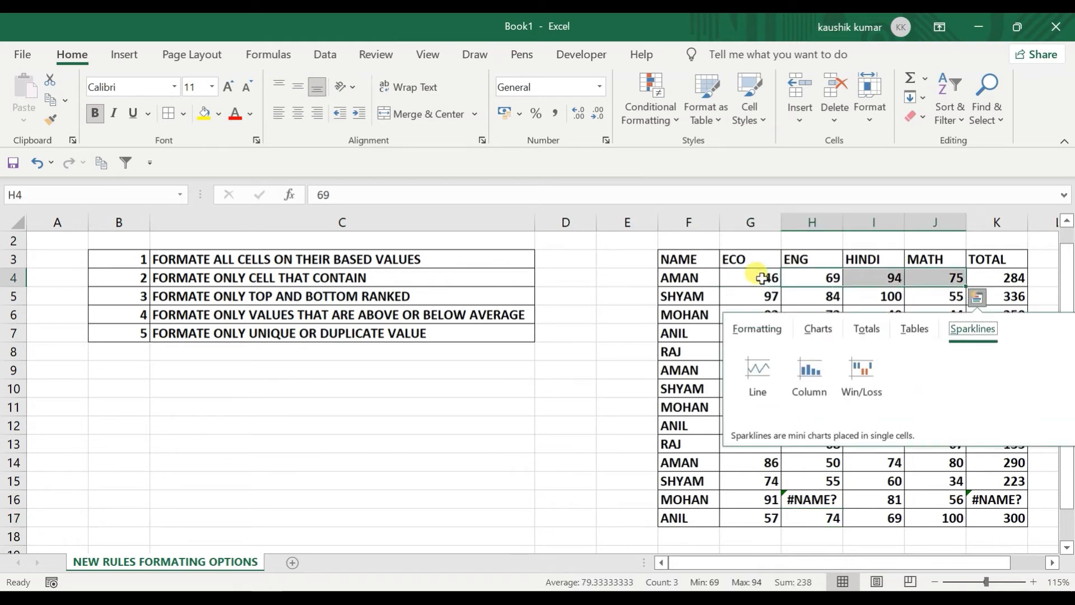
{"action": "key", "text": "Escape"}
{"action": "left_click", "coordinate": [762, 278]}
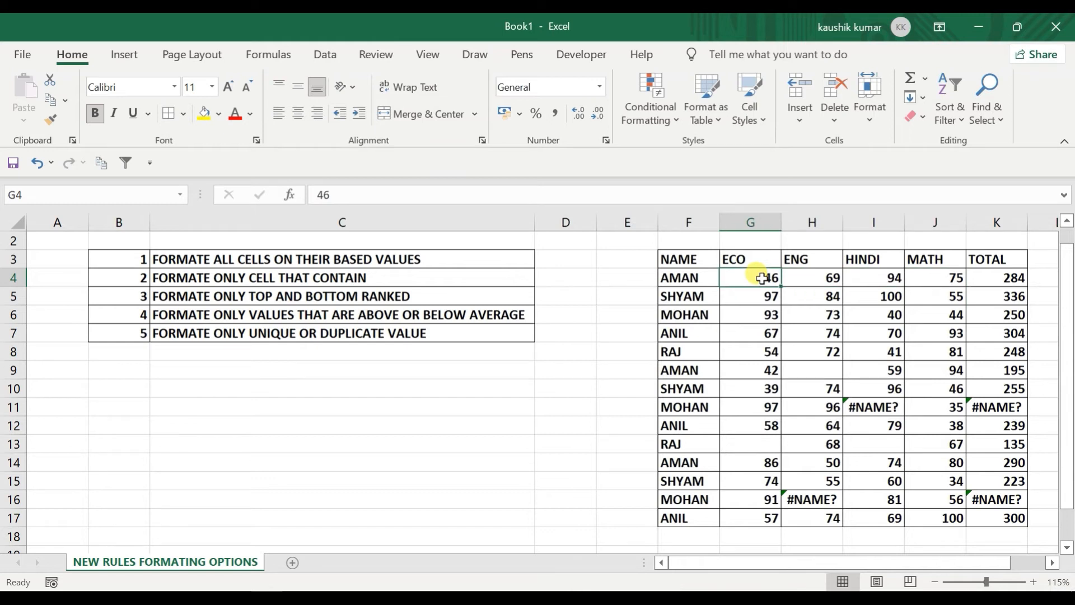
{"action": "key", "text": "shift+Right"}
{"action": "key", "text": "shift+Right"}
{"action": "key", "text": "shift+Right"}
{"action": "key", "text": "shift+Down"}
{"action": "key", "text": "shift+Down"}
{"action": "key", "text": "shift+Down"}
{"action": "key", "text": "shift+Down"}
{"action": "key", "text": "shift+Down"}
{"action": "key", "text": "shift+Down"}
{"action": "key", "text": "shift+Down"}
{"action": "key", "text": "shift+Down"}
{"action": "key", "text": "shift+Down"}
{"action": "key", "text": "shift+Down"}
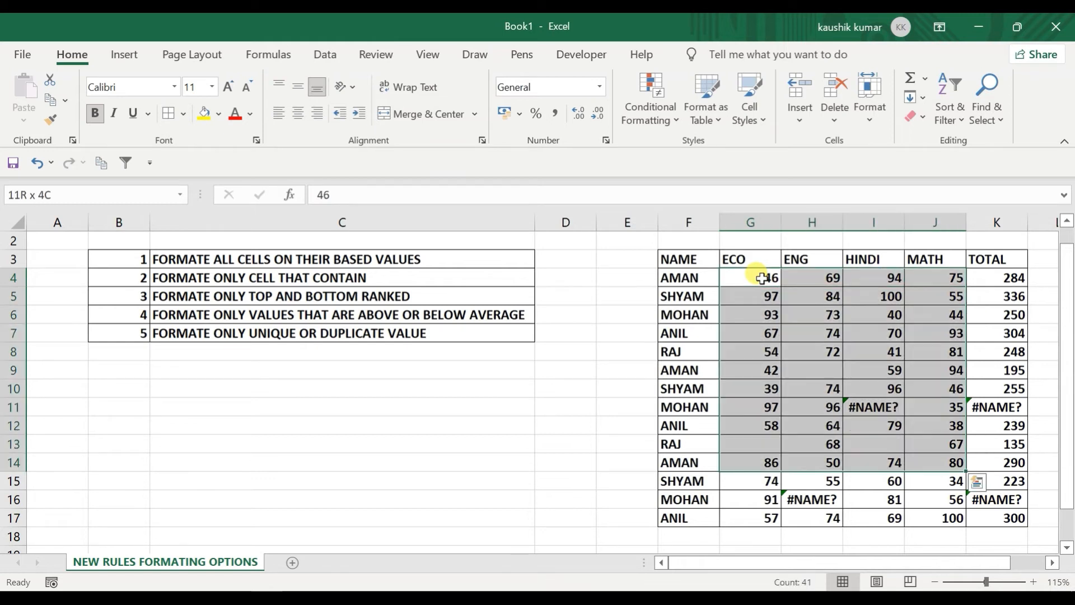
{"action": "key", "text": "shift+Down"}
{"action": "key", "text": "shift+Down"}
{"action": "key", "text": "shift+Down"}
{"action": "left_click", "coordinate": [647, 95]}
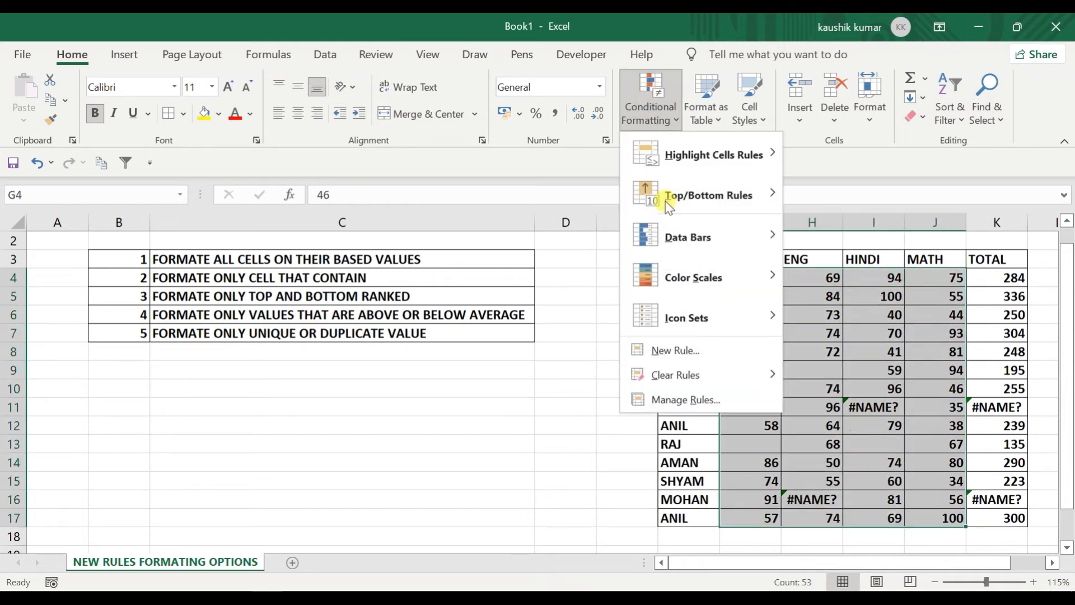
Step: Add a 'Format only cells that contain Errors' rule with red fill, highlighting I11 and H16
{"action": "left_click", "coordinate": [672, 350]}
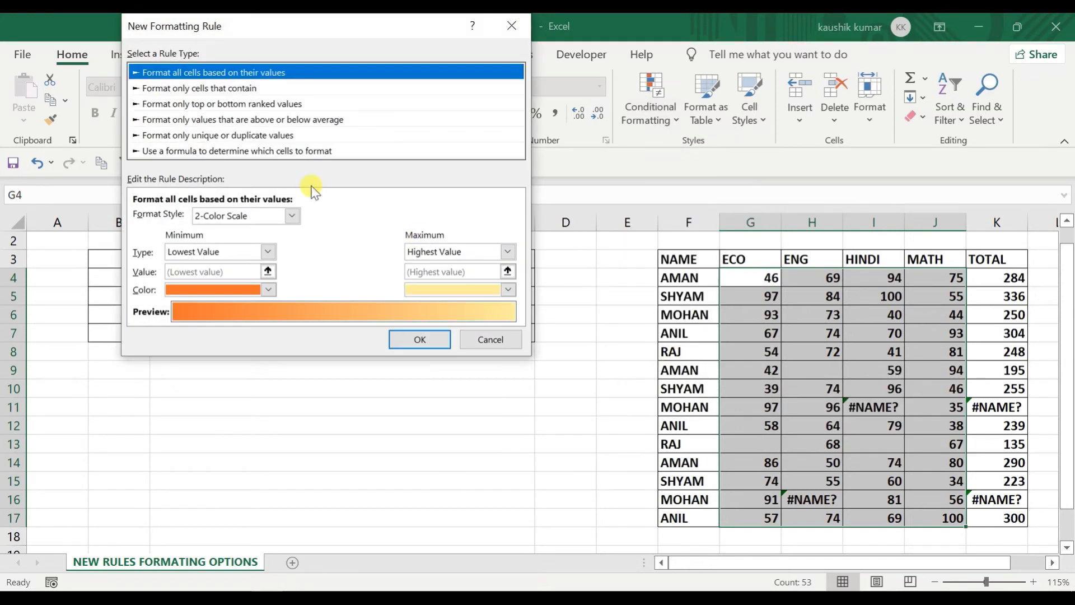
{"action": "left_click", "coordinate": [219, 87]}
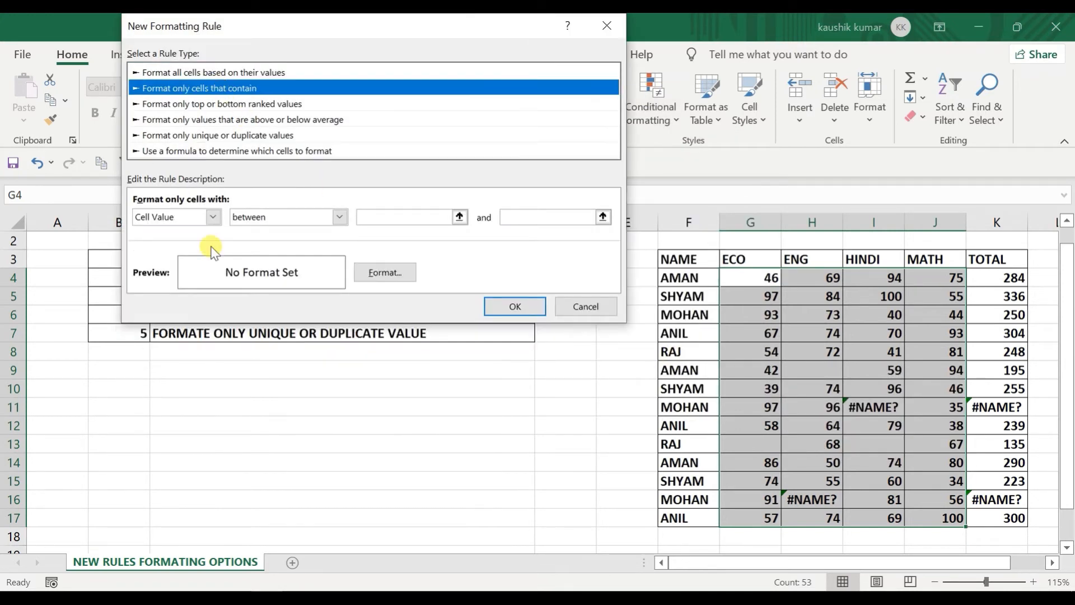
{"action": "left_click", "coordinate": [209, 217]}
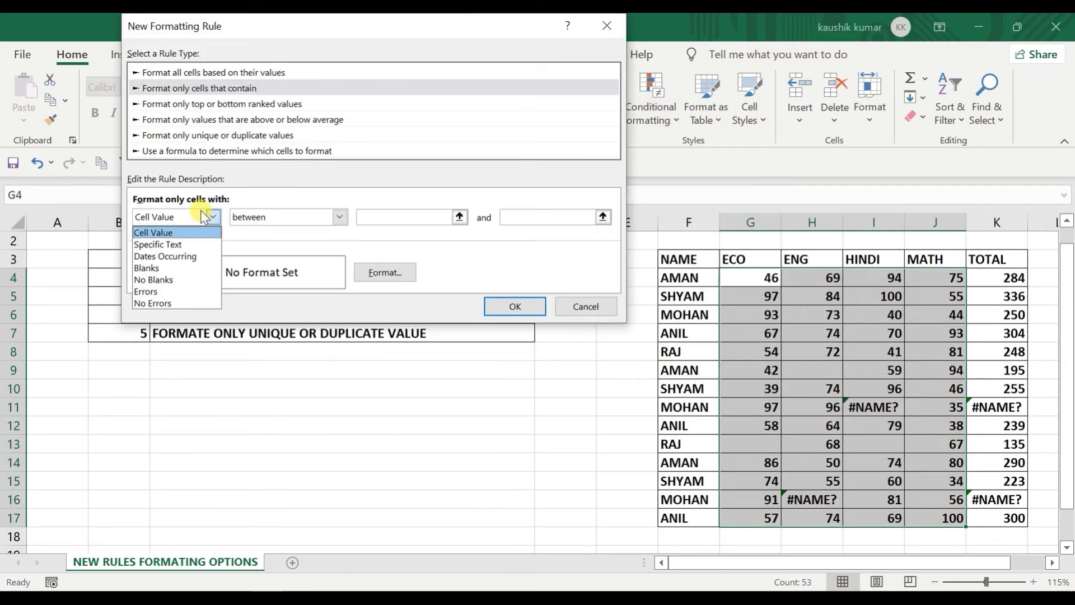
{"action": "left_click", "coordinate": [179, 292]}
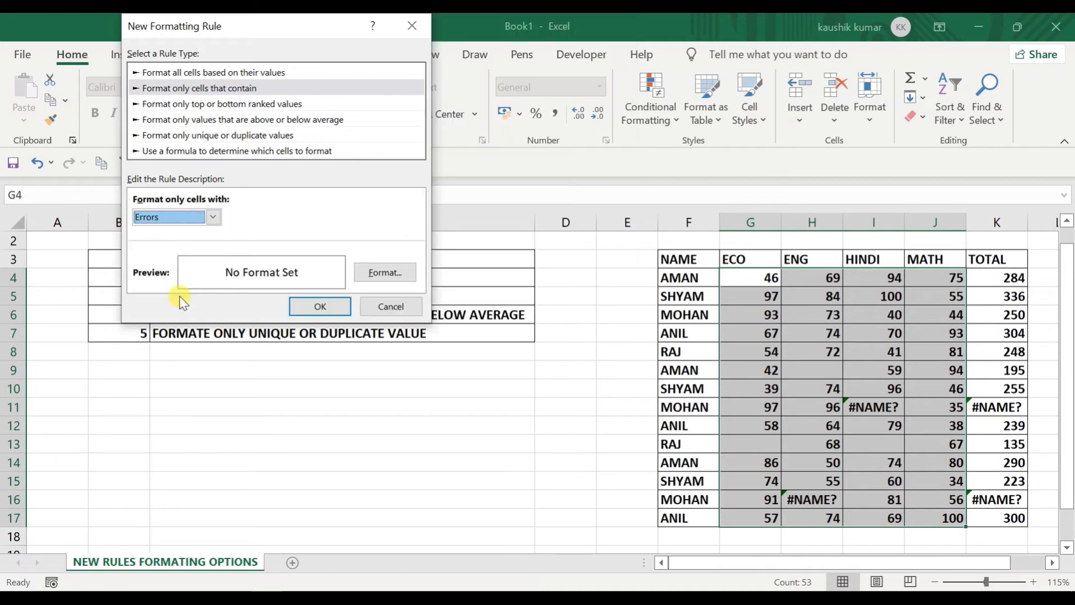
{"action": "left_click", "coordinate": [370, 280]}
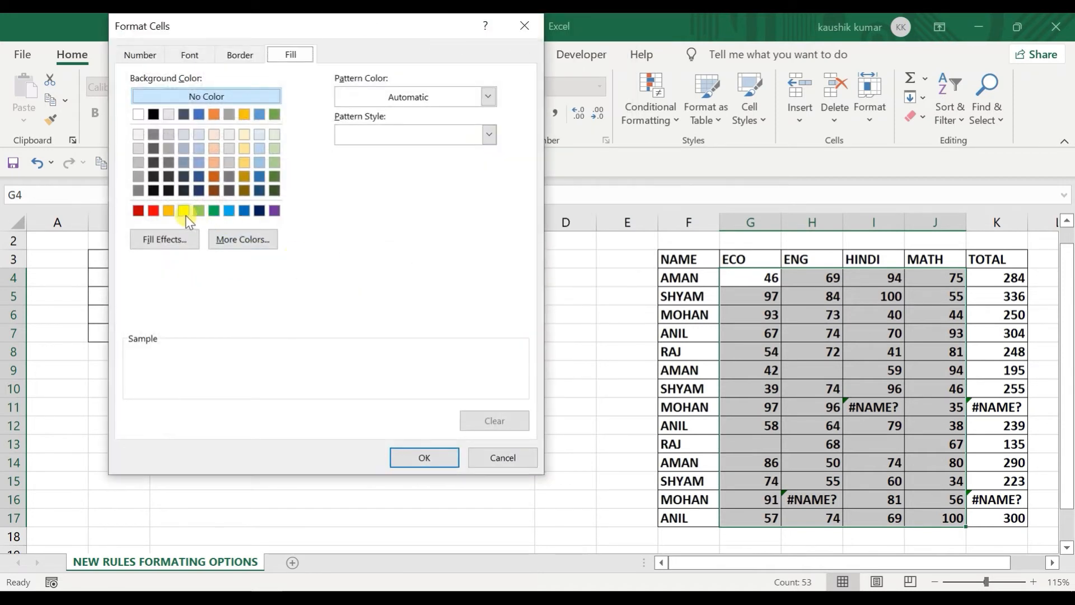
{"action": "left_click", "coordinate": [153, 213]}
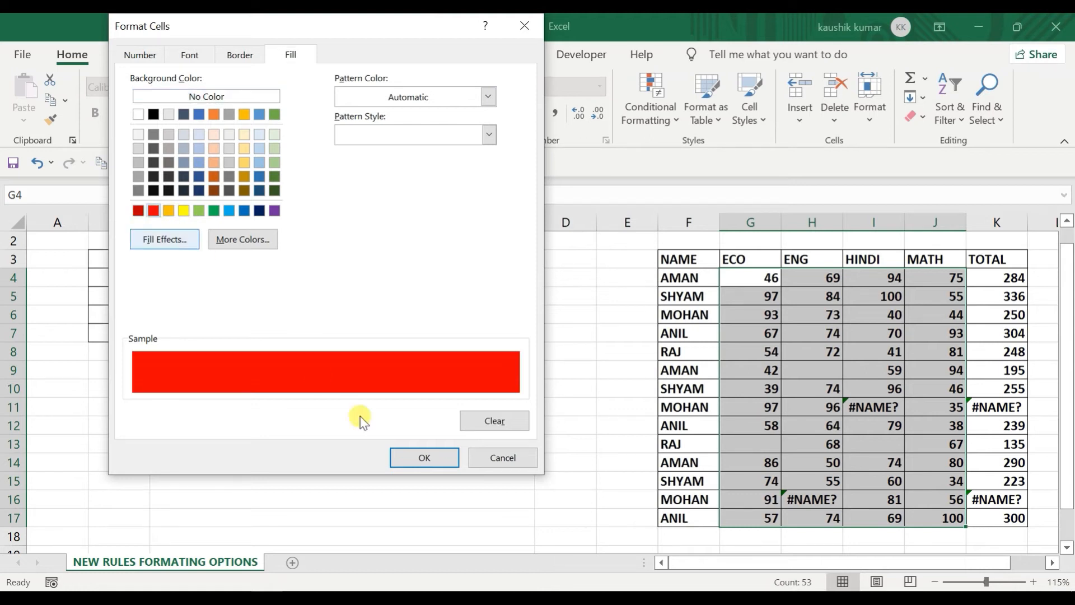
{"action": "left_click", "coordinate": [435, 460]}
{"action": "left_click", "coordinate": [339, 315]}
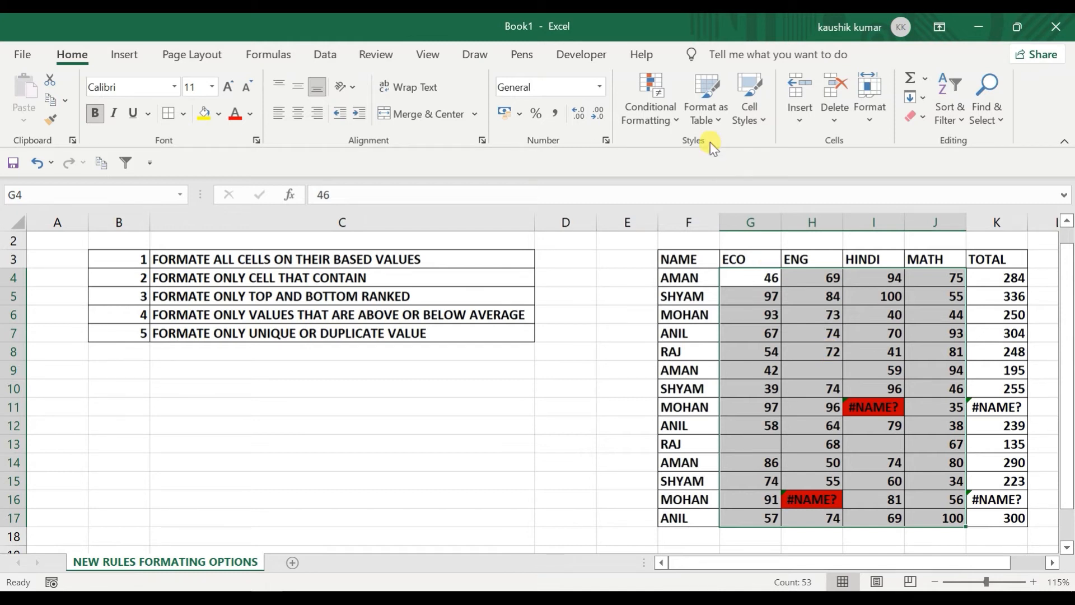
Step: Preview the cells-that-contain and top/bottom ranked rule types in New Rule, then cancel
{"action": "left_click", "coordinate": [636, 103]}
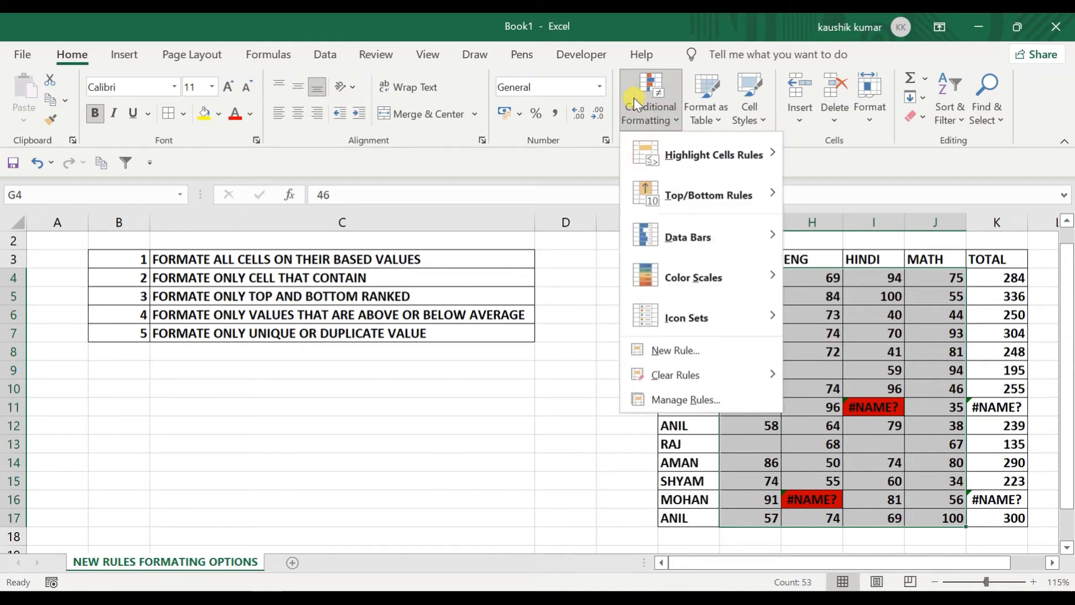
{"action": "left_click", "coordinate": [658, 351]}
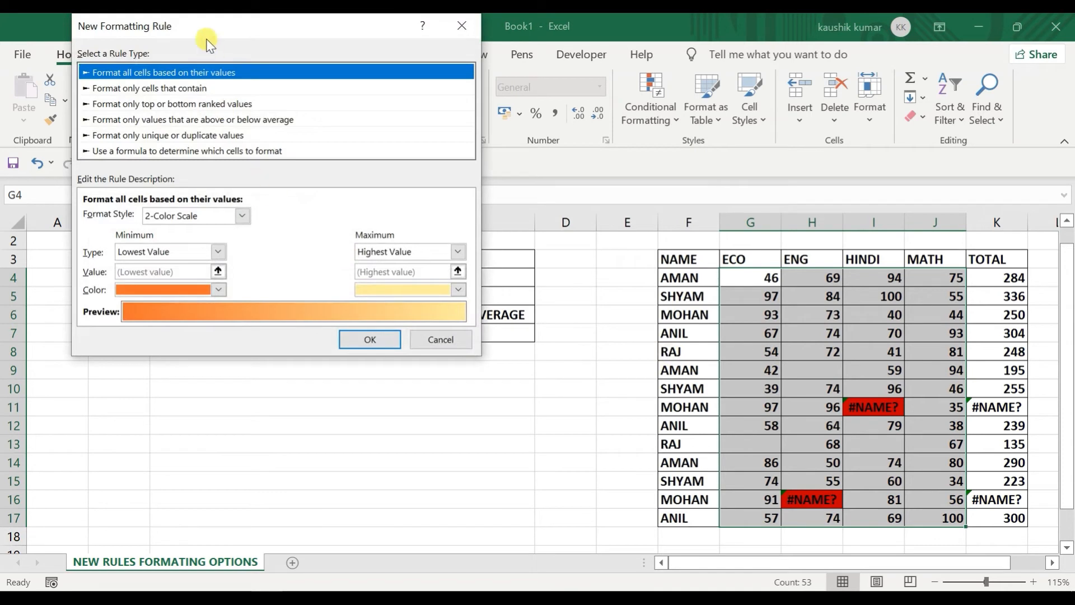
{"action": "left_click_drag", "start_coordinate": [200, 25], "coordinate": [509, 54]}
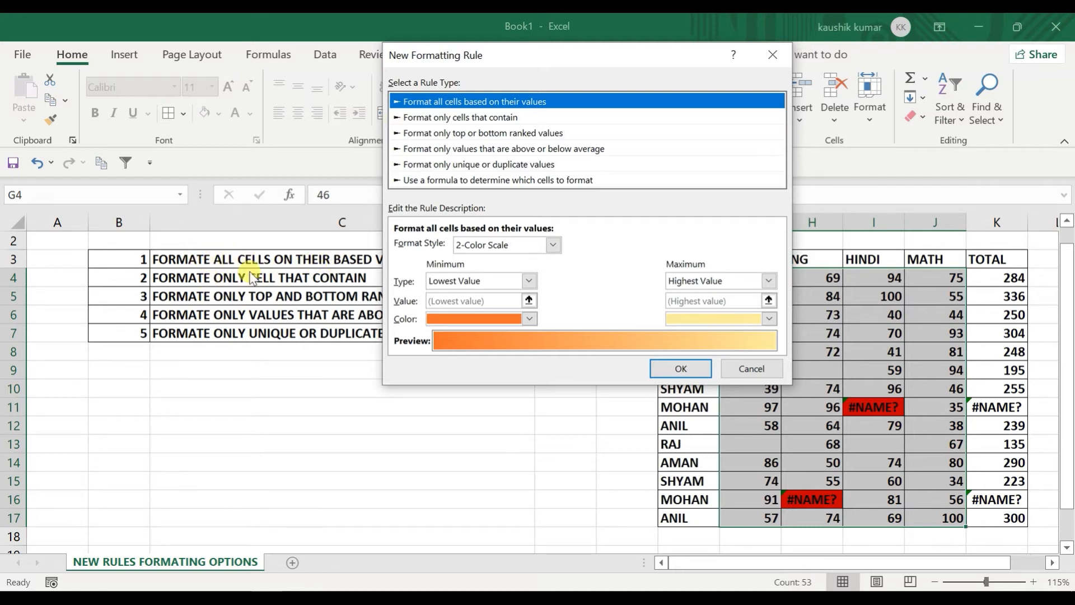
{"action": "left_click", "coordinate": [492, 118]}
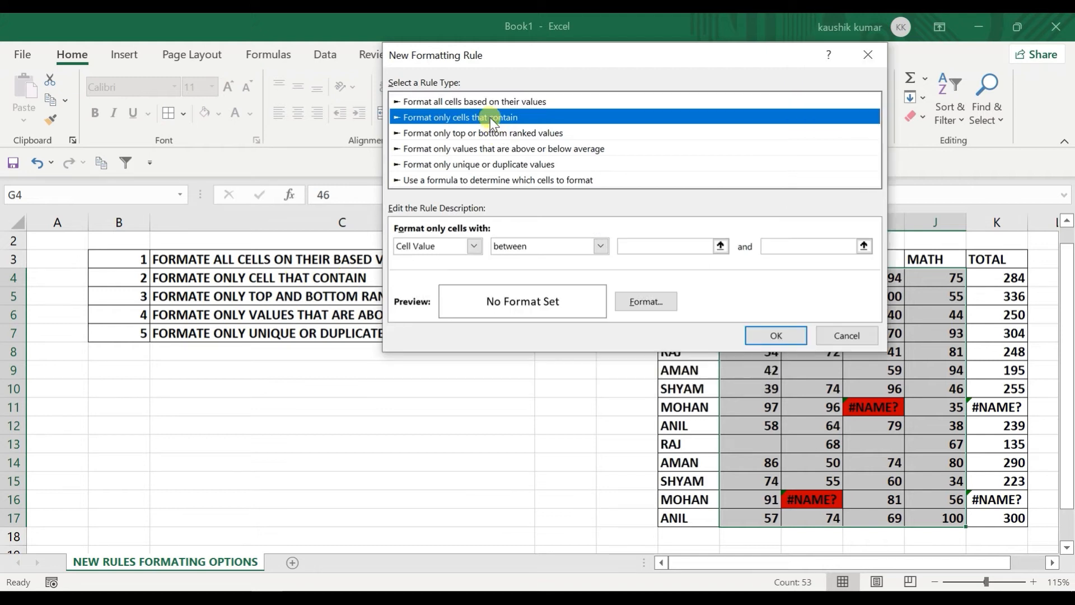
{"action": "left_click", "coordinate": [446, 247]}
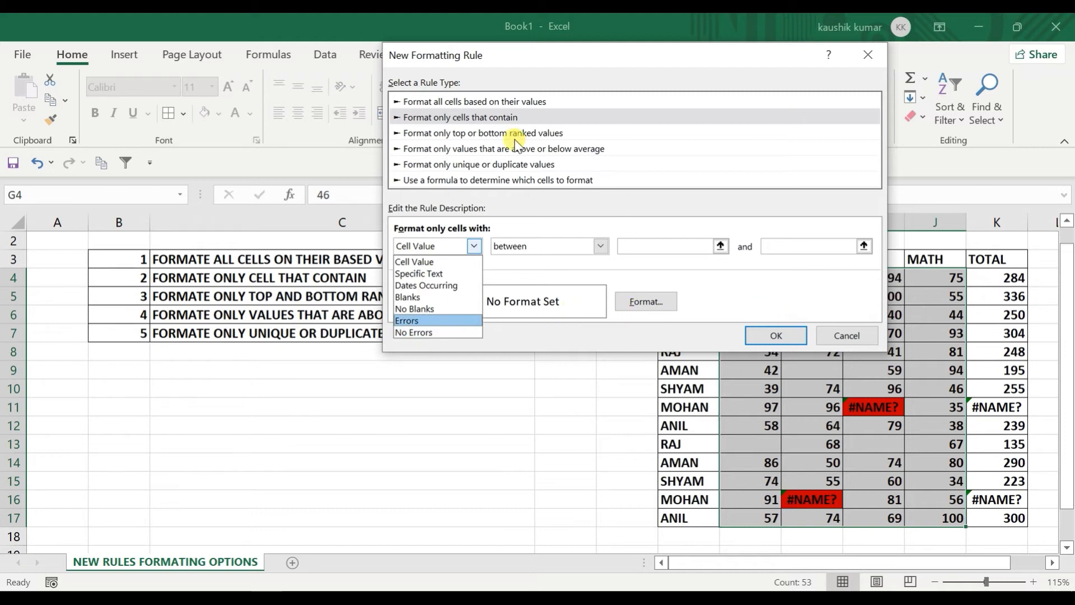
{"action": "left_click", "coordinate": [480, 133]}
{"action": "left_click", "coordinate": [480, 133]}
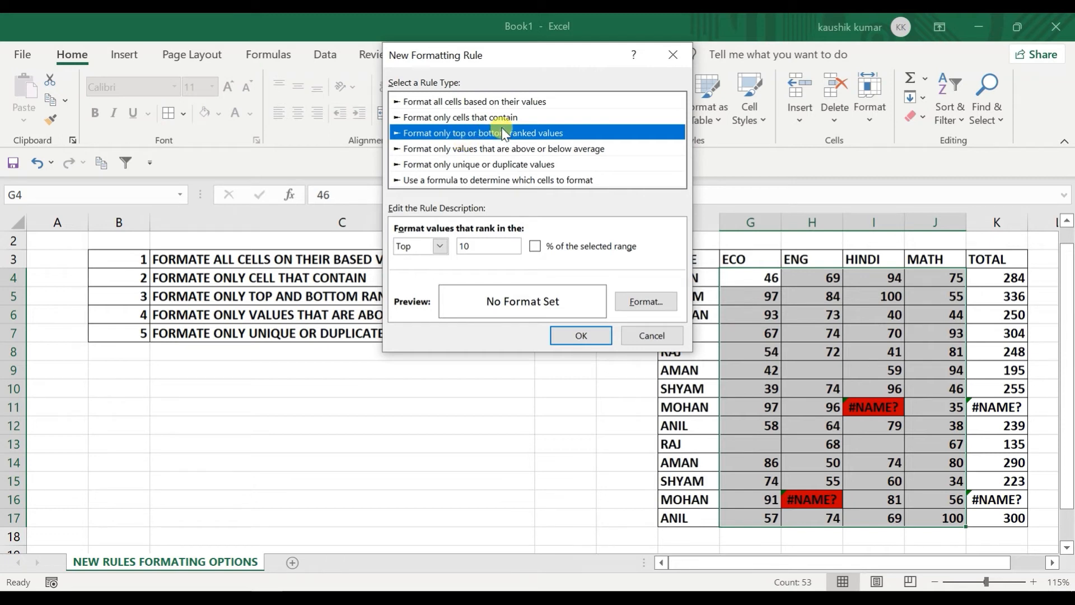
{"action": "left_click_drag", "start_coordinate": [513, 56], "coordinate": [247, 79]}
{"action": "left_click", "coordinate": [375, 352]}
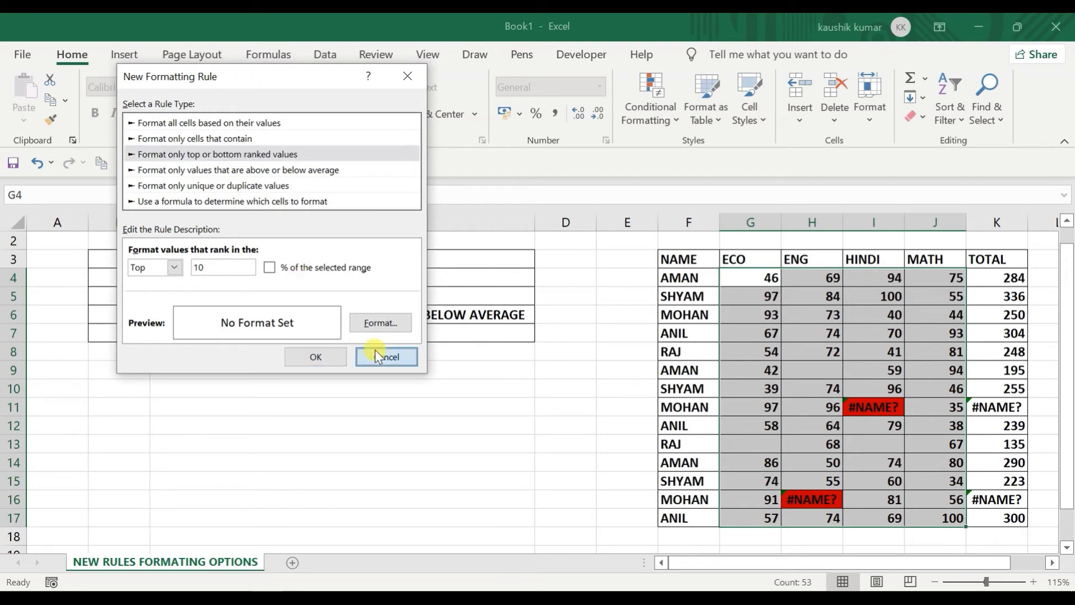
{"action": "left_click", "coordinate": [638, 100]}
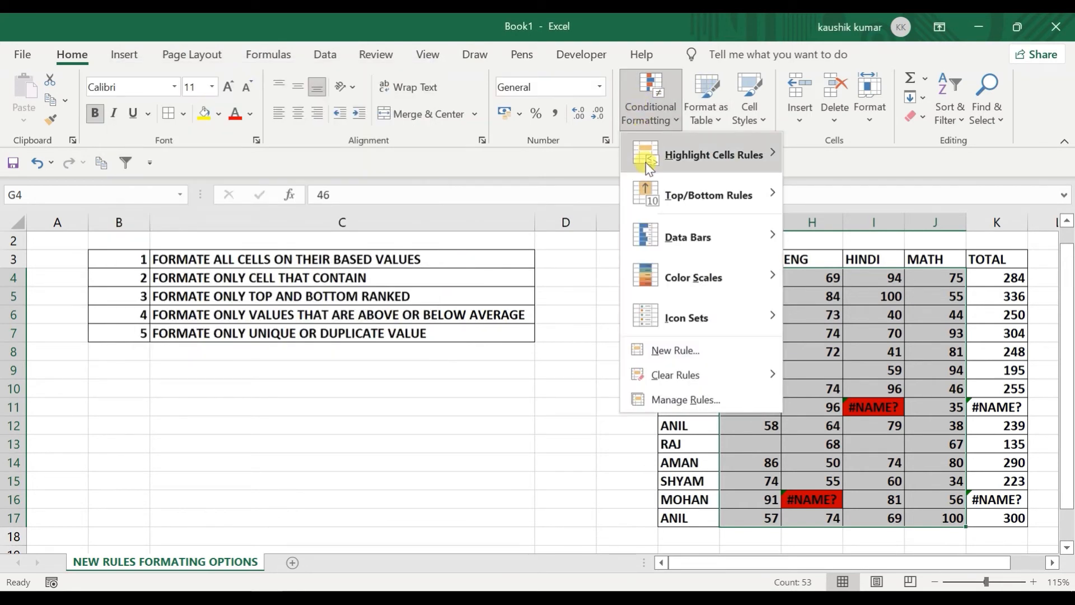
{"action": "mouse_move", "coordinate": [650, 167]}
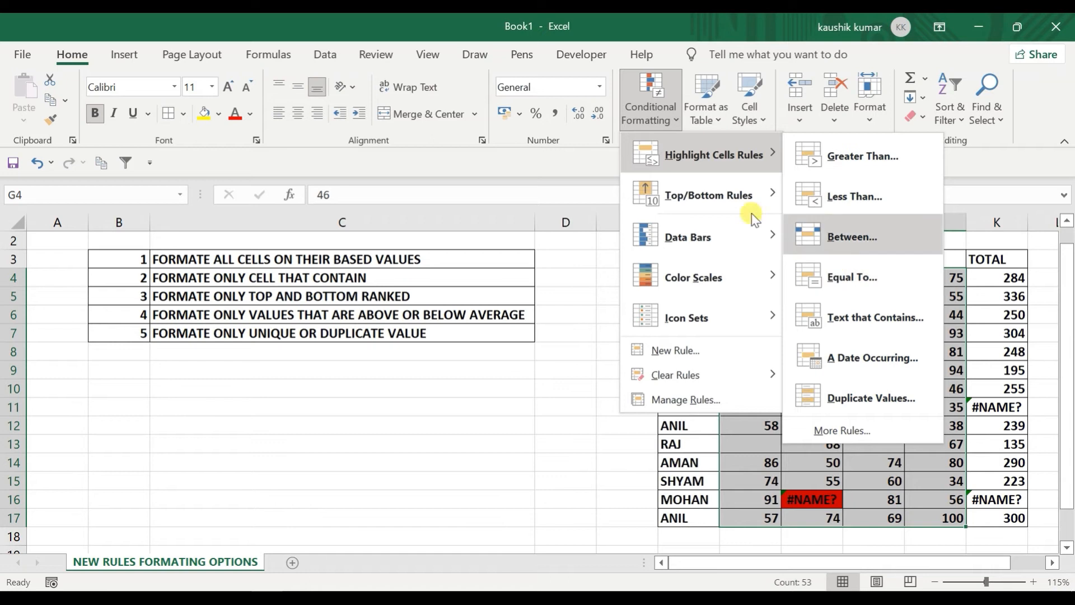
{"action": "mouse_move", "coordinate": [707, 197]}
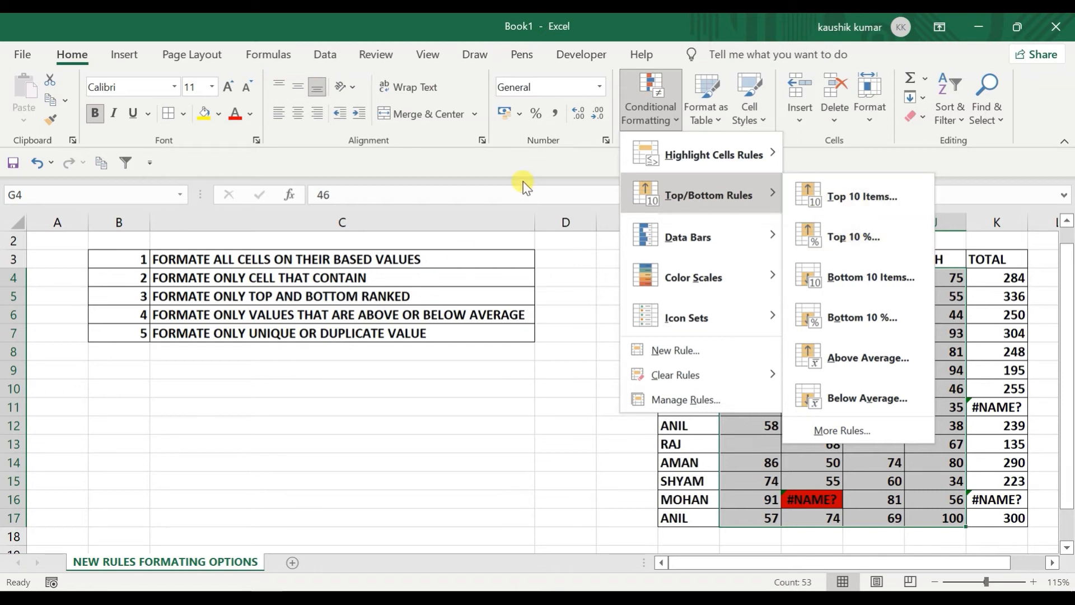
{"action": "left_click", "coordinate": [630, 120]}
{"action": "left_click", "coordinate": [643, 116]}
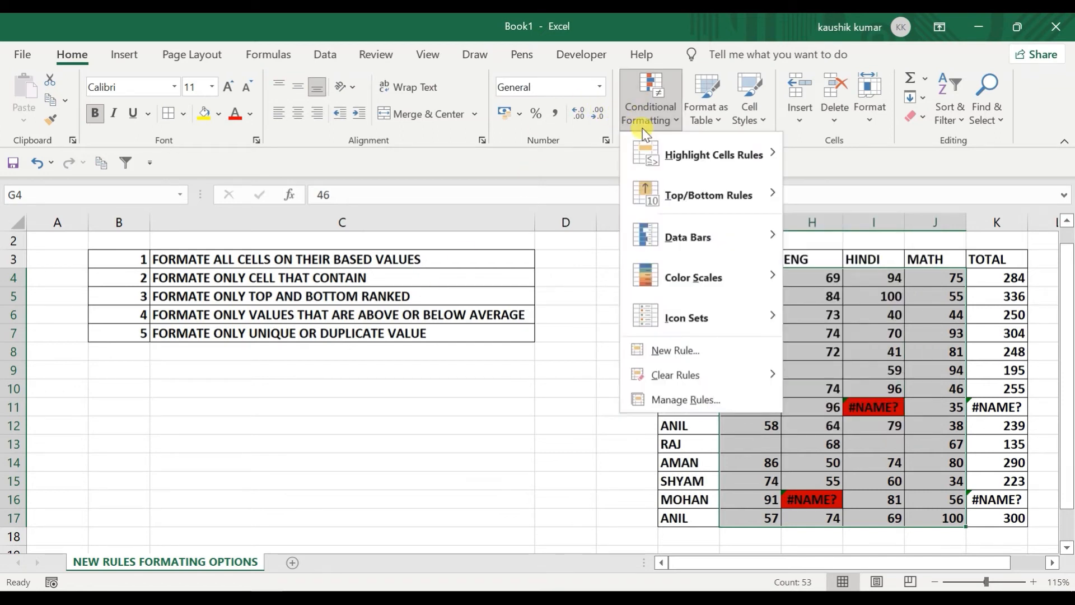
Step: Add a Top 5 ranked-values rule with light blue fill to the marks
{"action": "left_click", "coordinate": [649, 350]}
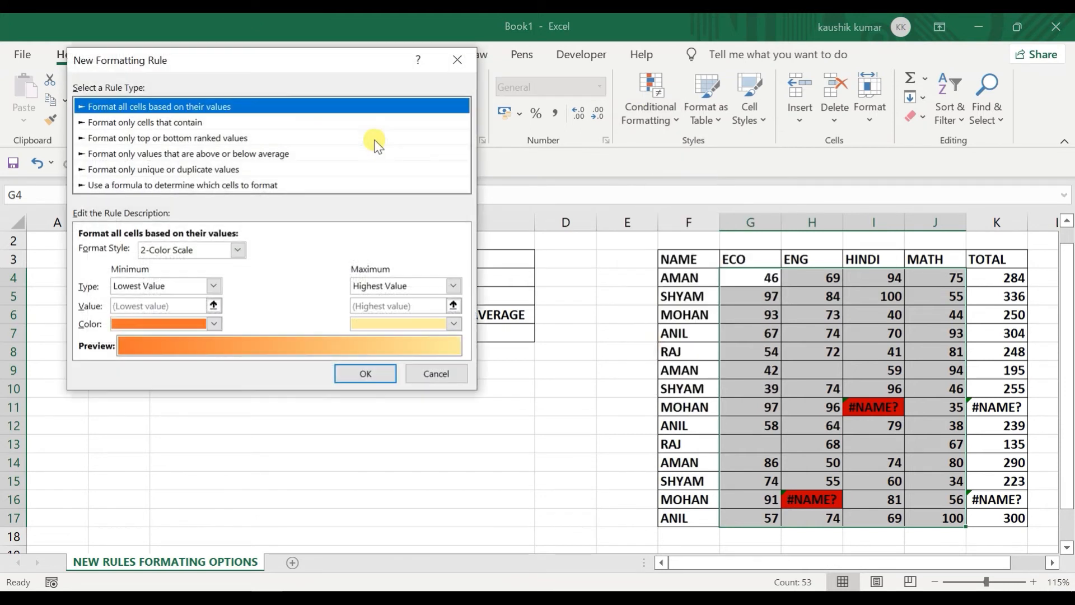
{"action": "left_click", "coordinate": [182, 138]}
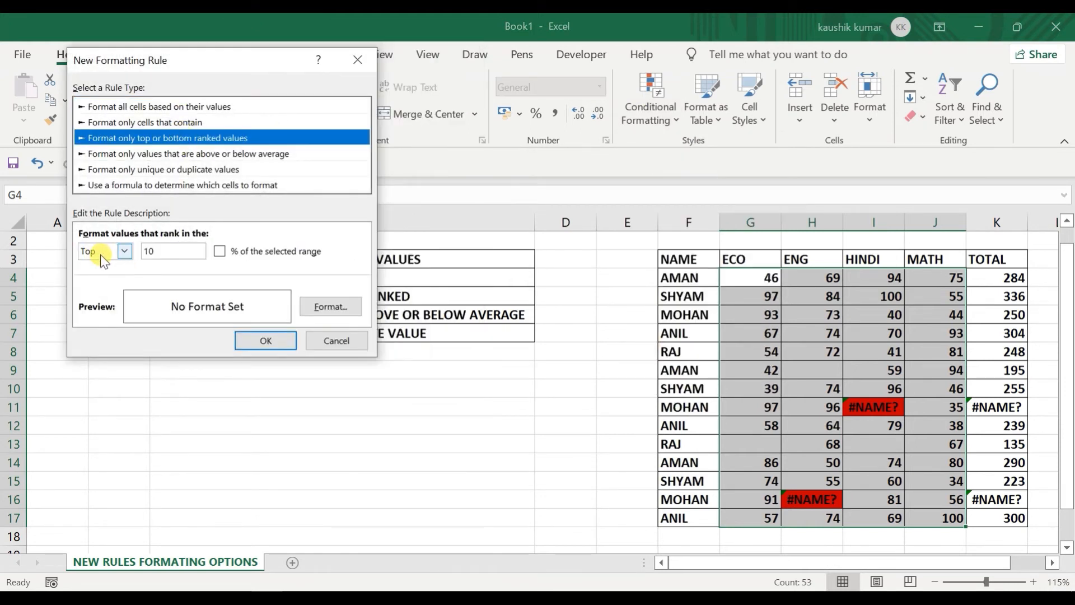
{"action": "left_click", "coordinate": [121, 253]}
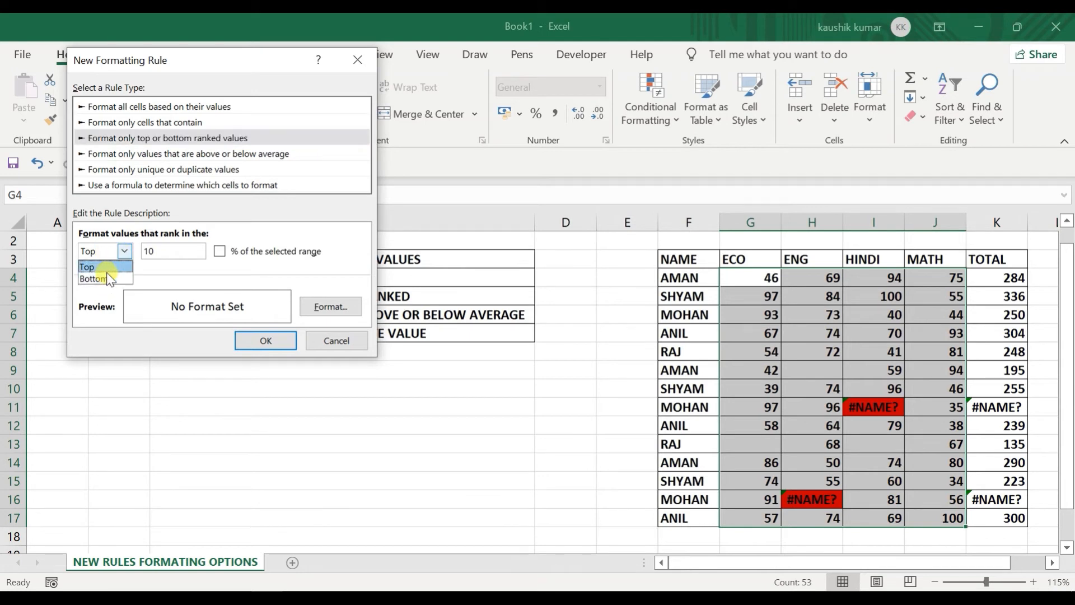
{"action": "left_click", "coordinate": [162, 248]}
{"action": "left_click", "coordinate": [162, 248]}
{"action": "key", "text": "BackSpace"}
{"action": "key", "text": "BackSpace"}
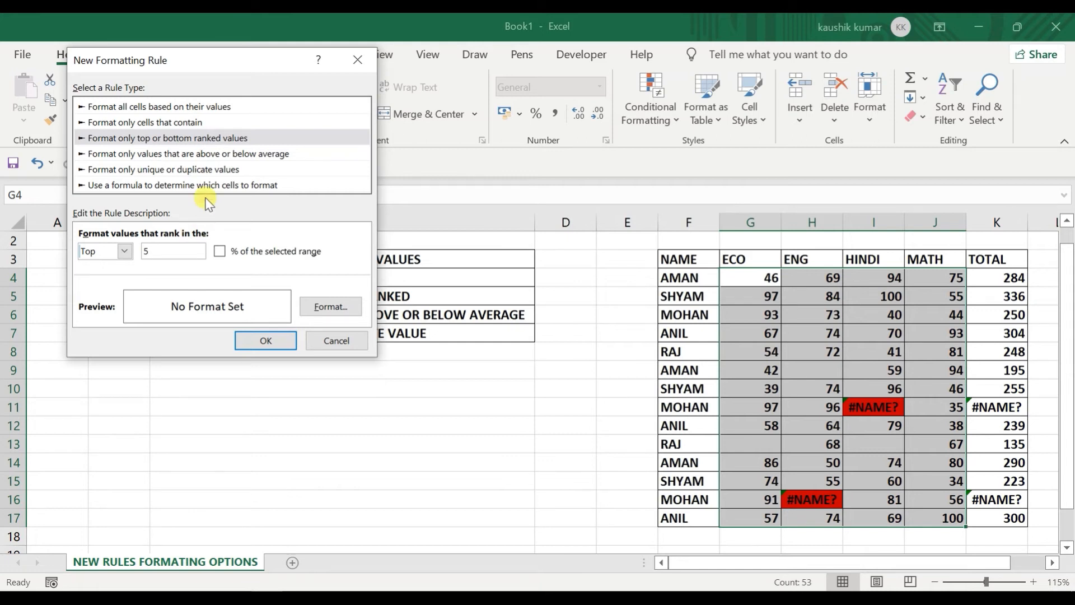
{"action": "left_click", "coordinate": [338, 308]}
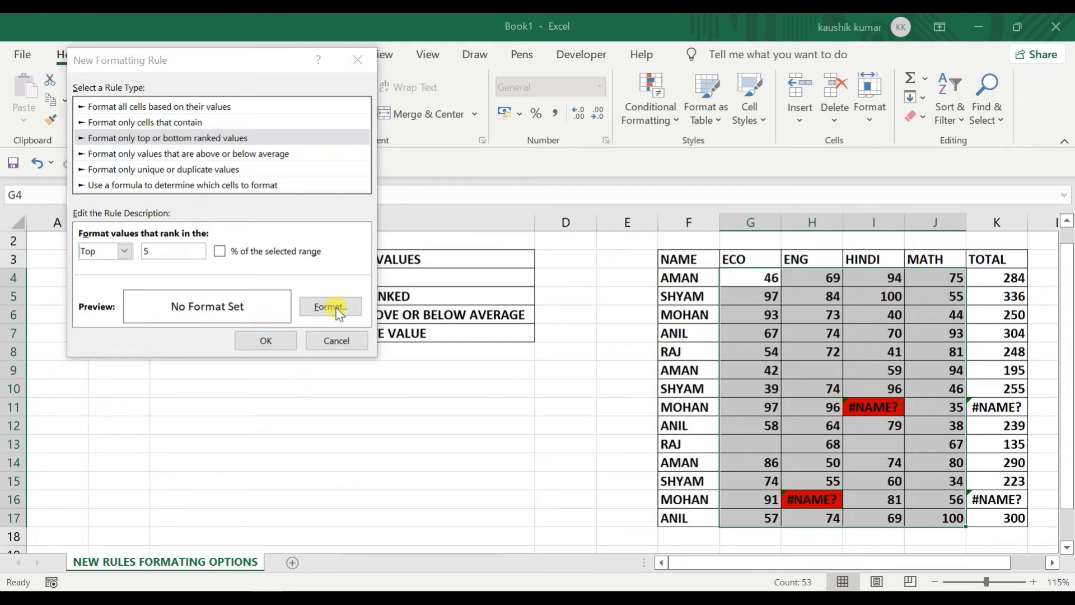
{"action": "left_click", "coordinate": [174, 213]}
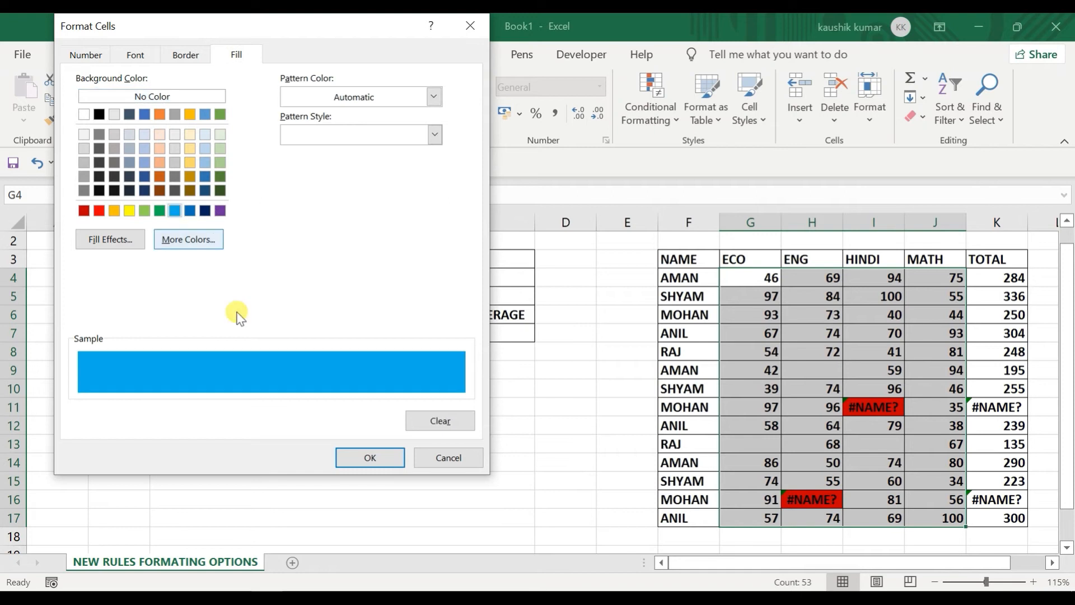
{"action": "left_click", "coordinate": [372, 456]}
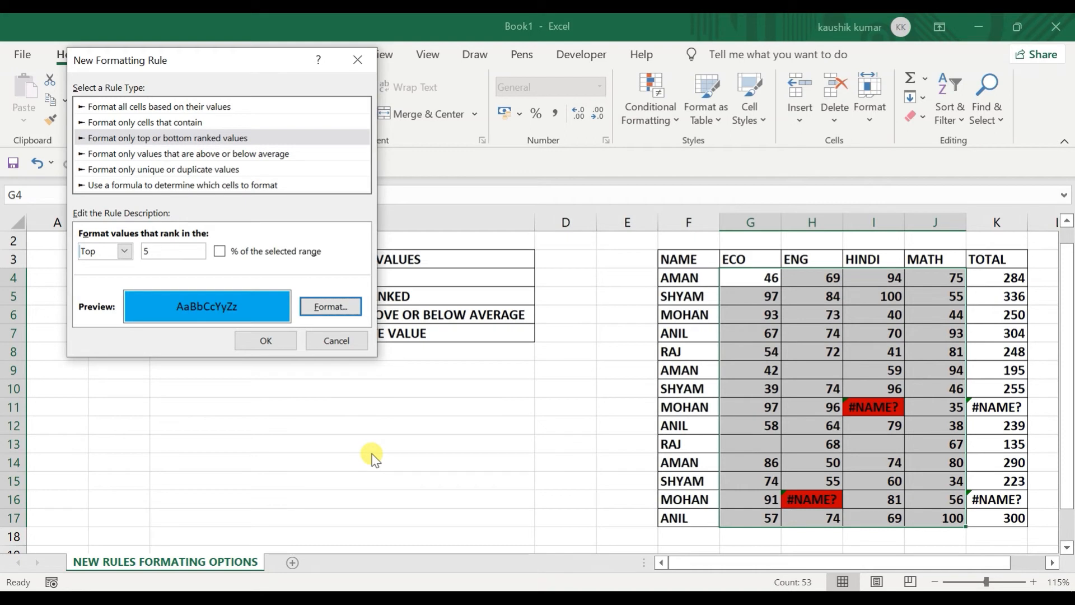
{"action": "left_click", "coordinate": [266, 342]}
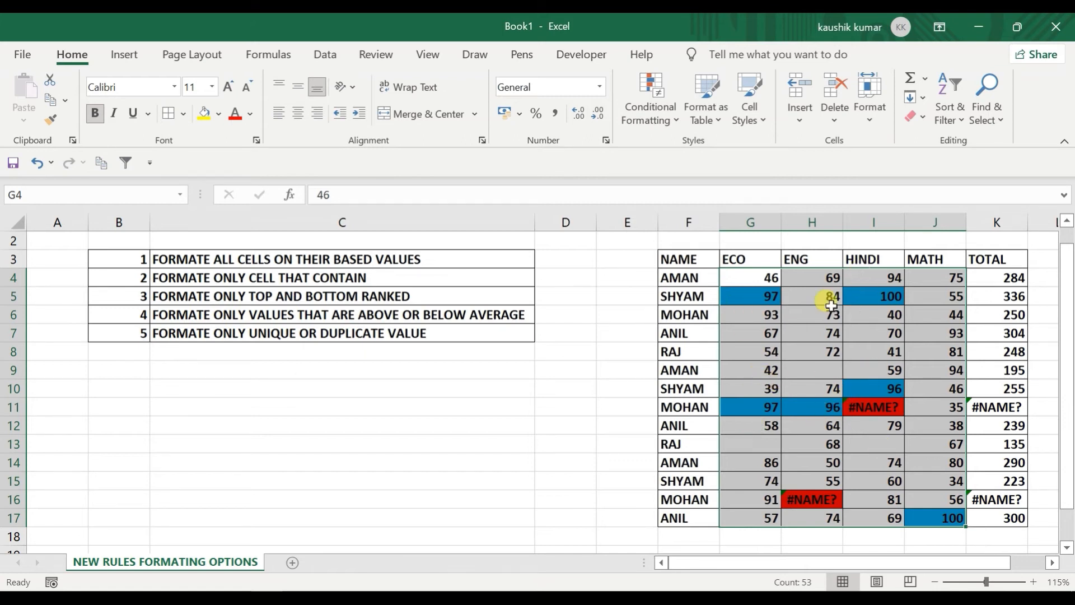
Step: Enter 3, 4, 5, 8 and 9 into E5:E9 and select that range
{"action": "left_click", "coordinate": [659, 93]}
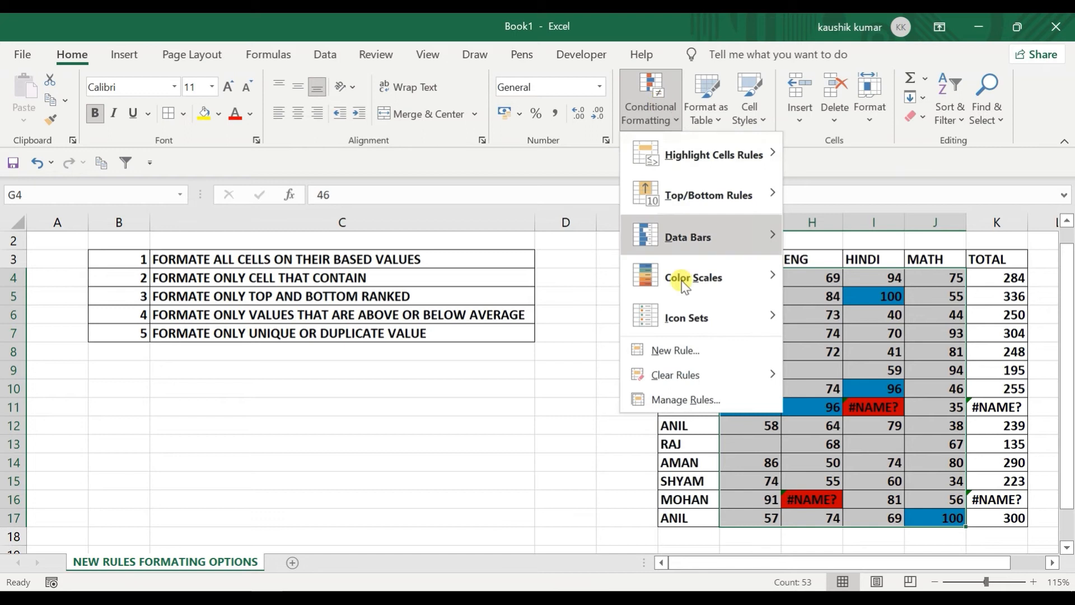
{"action": "left_click", "coordinate": [692, 349]}
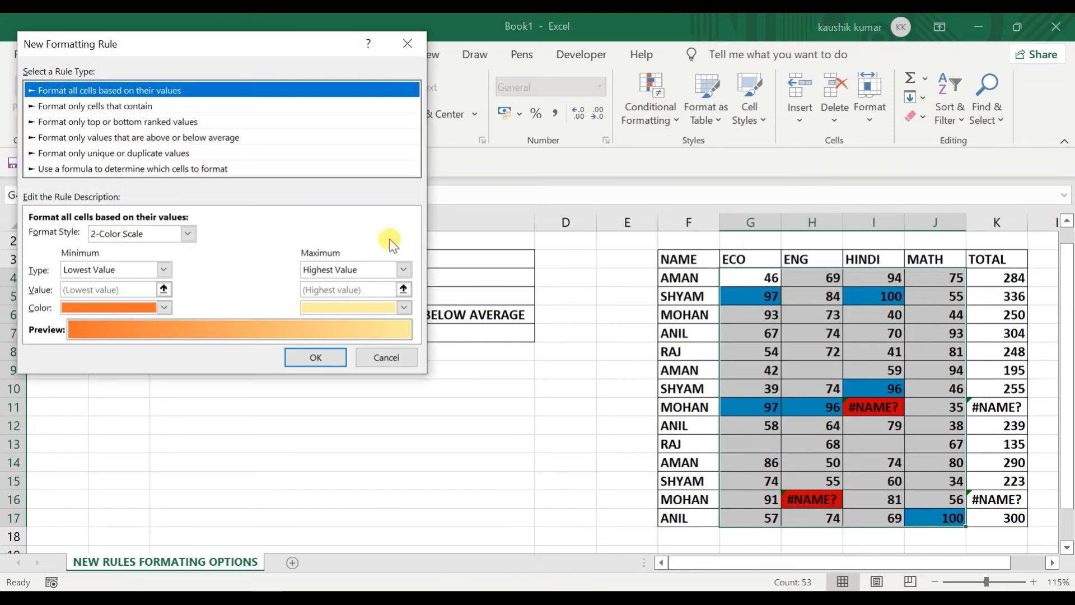
{"action": "left_click", "coordinate": [401, 357]}
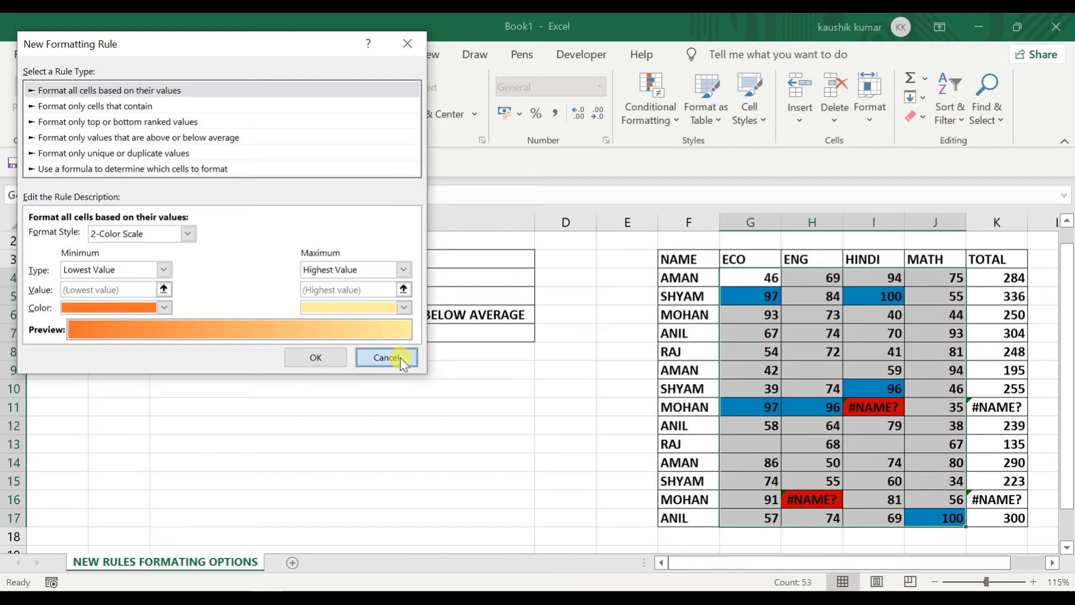
{"action": "left_click", "coordinate": [608, 294]}
{"action": "type", "text": "3"}
{"action": "key", "text": "Return"}
{"action": "type", "text": "4"}
{"action": "key", "text": "Return"}
{"action": "key", "text": "Return"}
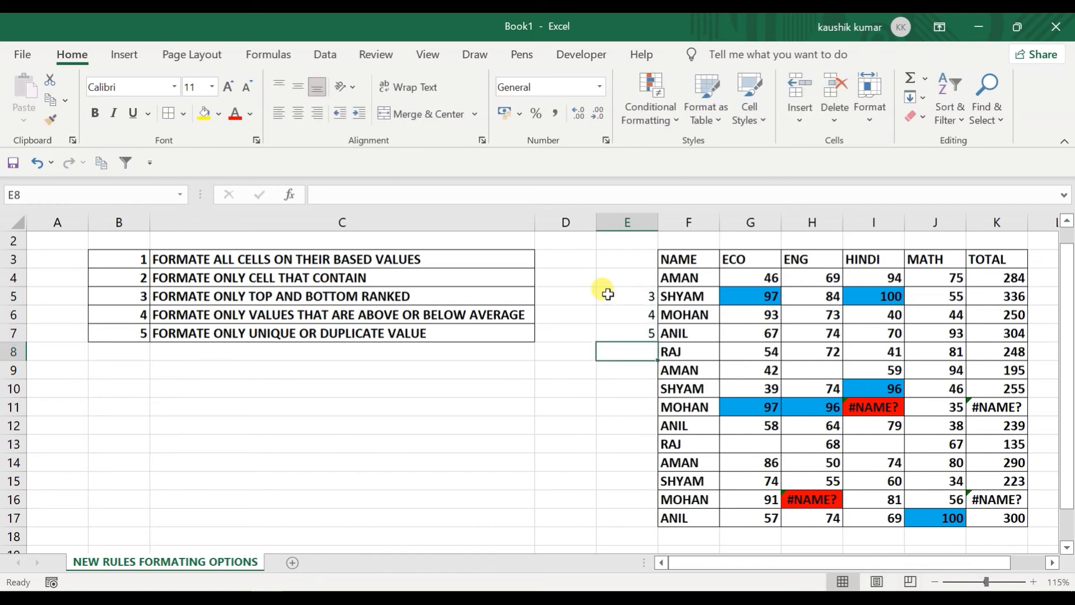
{"action": "type", "text": "8"}
{"action": "key", "text": "Return"}
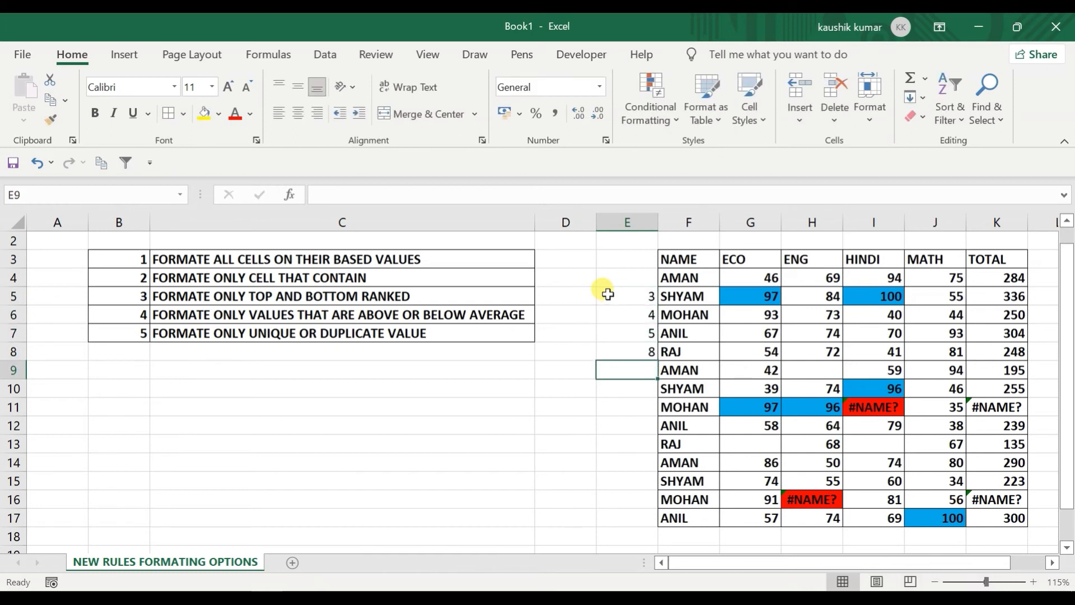
{"action": "type", "text": "9"}
{"action": "key", "text": "Return"}
{"action": "key", "text": "Up"}
{"action": "key", "text": "Up"}
{"action": "key", "text": "Up"}
{"action": "key", "text": "Up"}
{"action": "key", "text": "Up"}
{"action": "key", "text": "shift+Down"}
{"action": "key", "text": "shift+Down"}
{"action": "key", "text": "shift+Down"}
{"action": "key", "text": "shift+Down"}
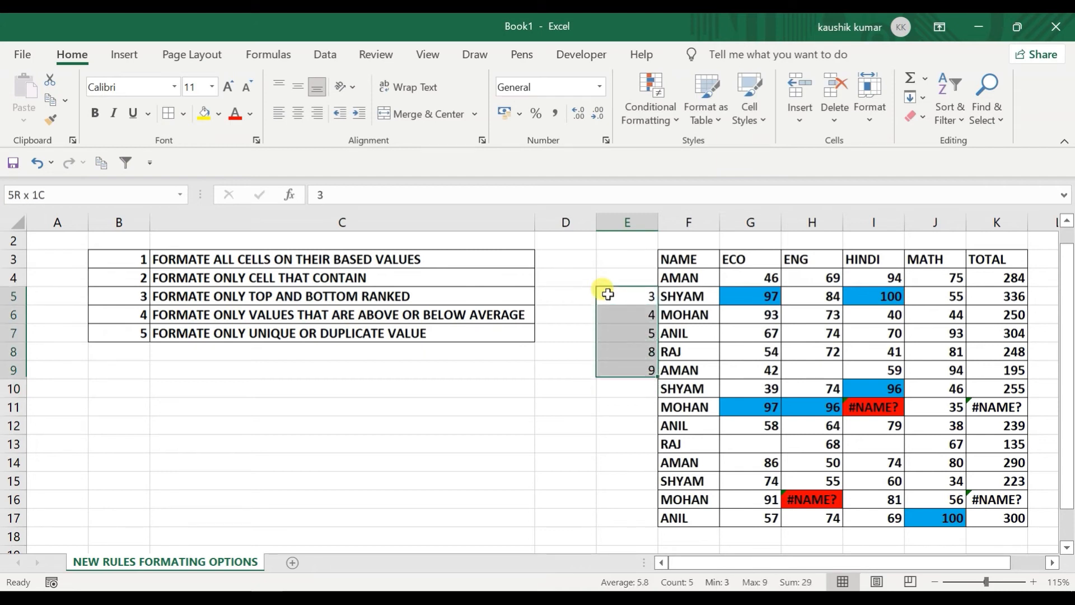
Step: Add a Top 3 ranked-values rule with light blue fill to E5:E9
{"action": "left_click", "coordinate": [643, 95]}
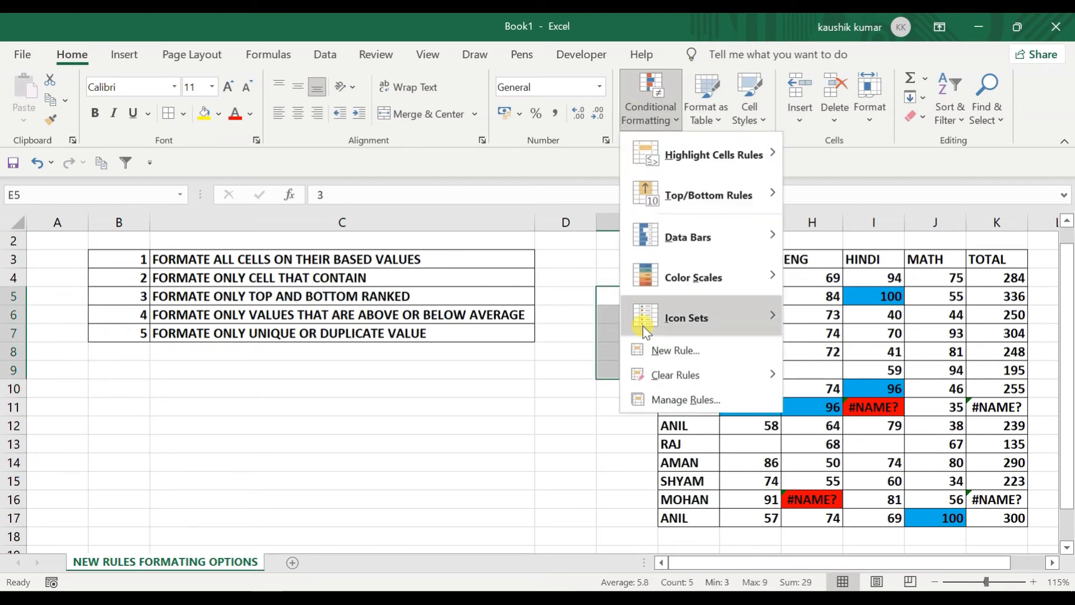
{"action": "left_click", "coordinate": [649, 349]}
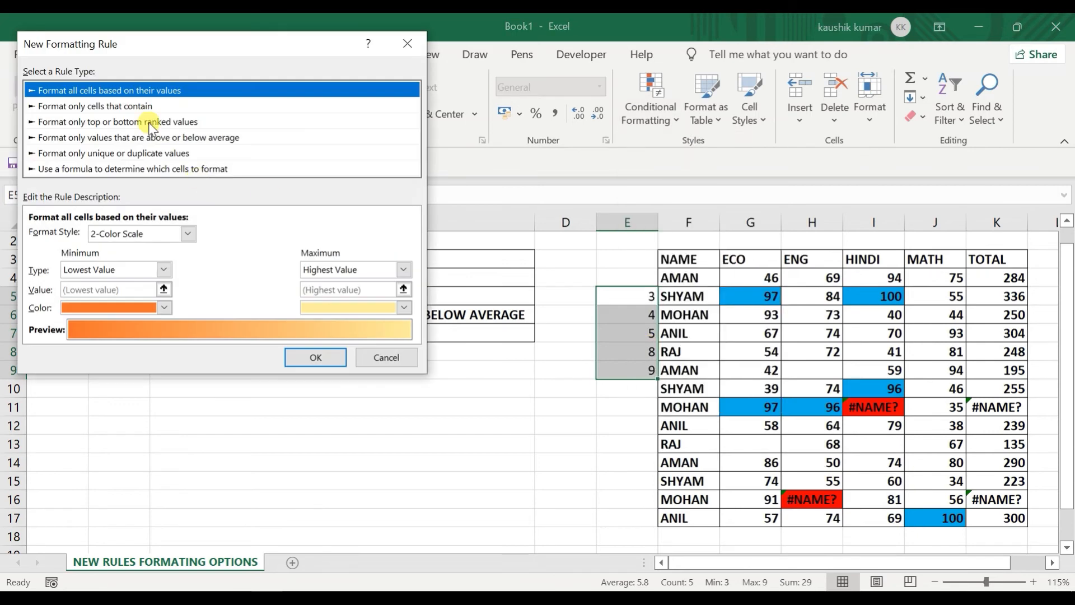
{"action": "left_click", "coordinate": [126, 106]}
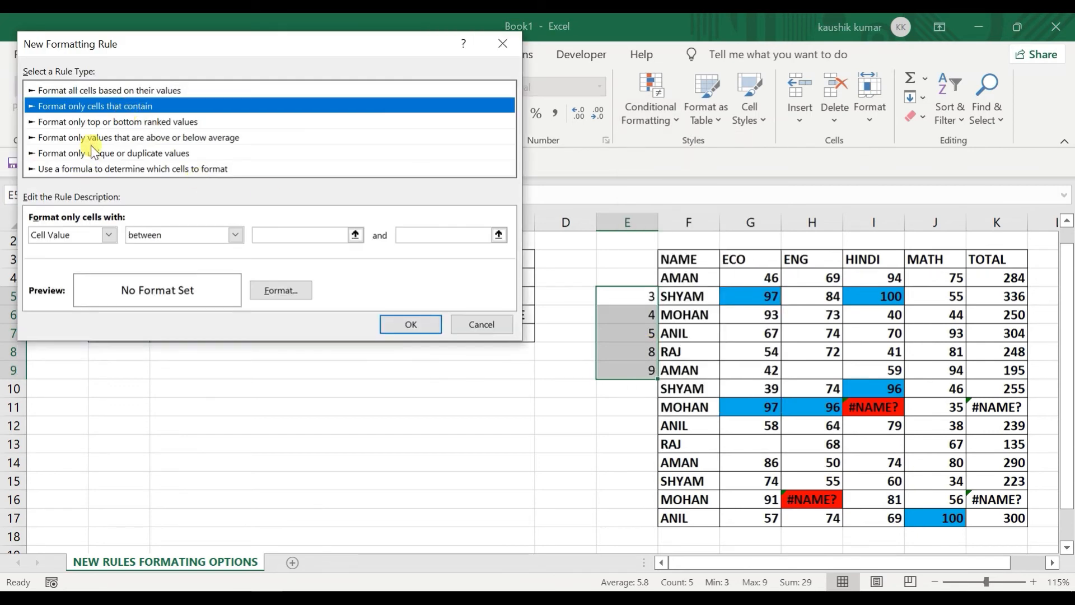
{"action": "left_click", "coordinate": [97, 121]}
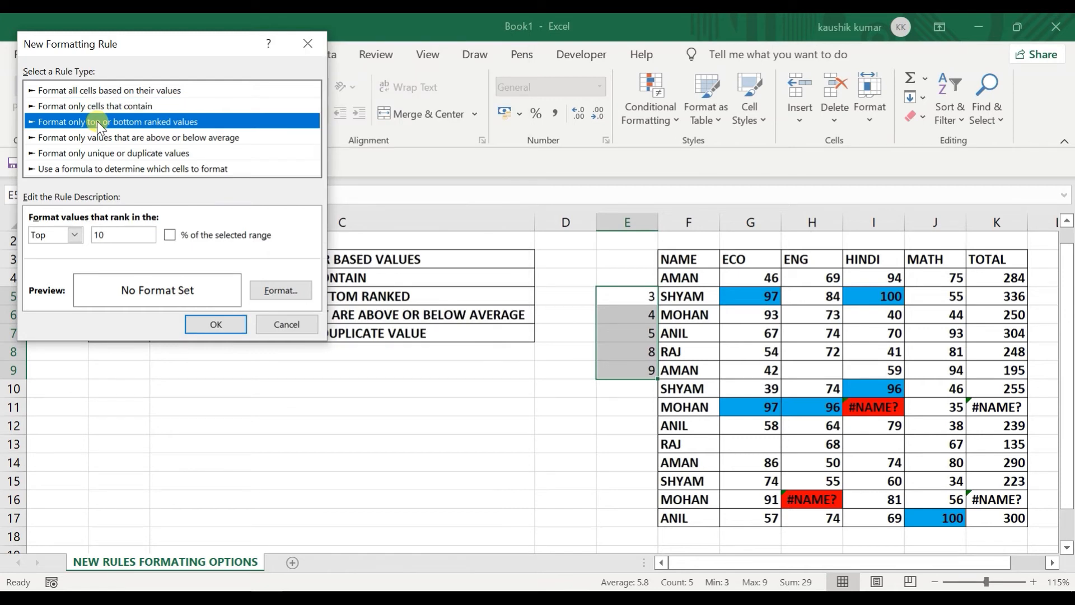
{"action": "left_click", "coordinate": [103, 233]}
{"action": "type", "text": "3"}
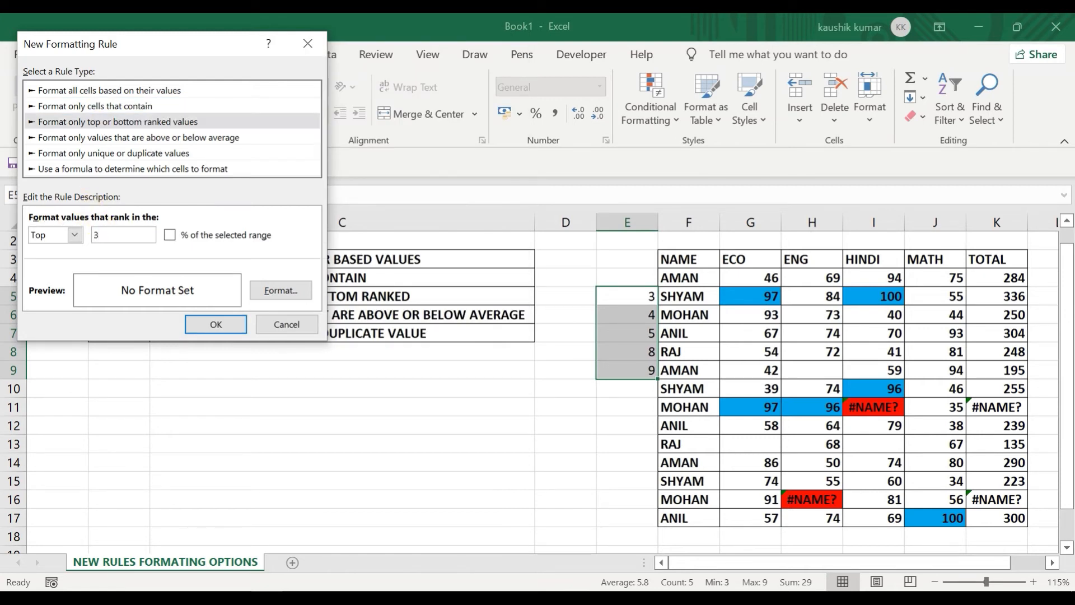
{"action": "left_click", "coordinate": [278, 289]}
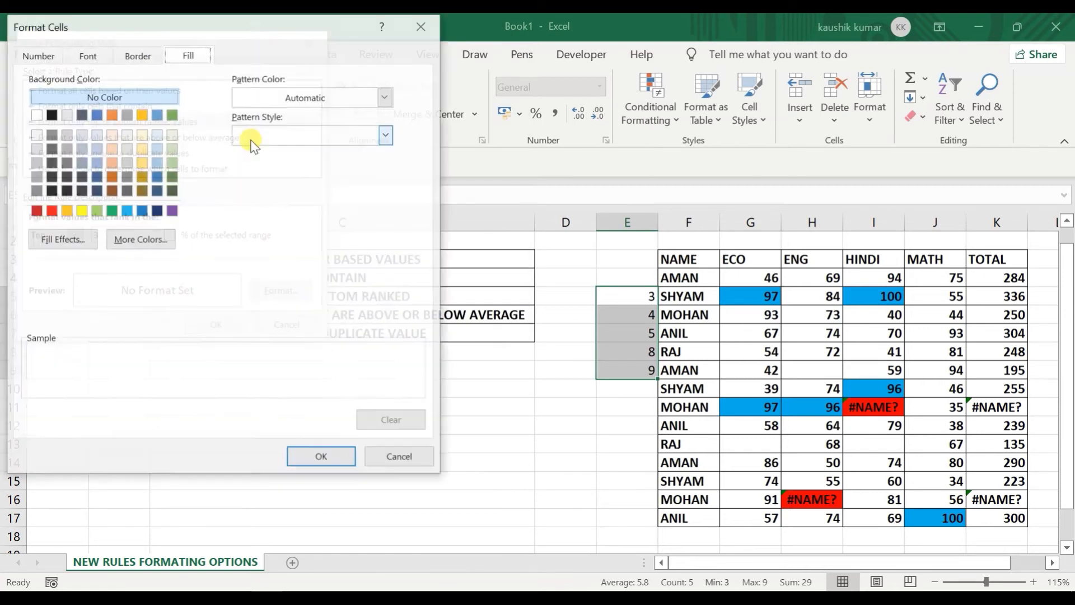
{"action": "left_click", "coordinate": [126, 211]}
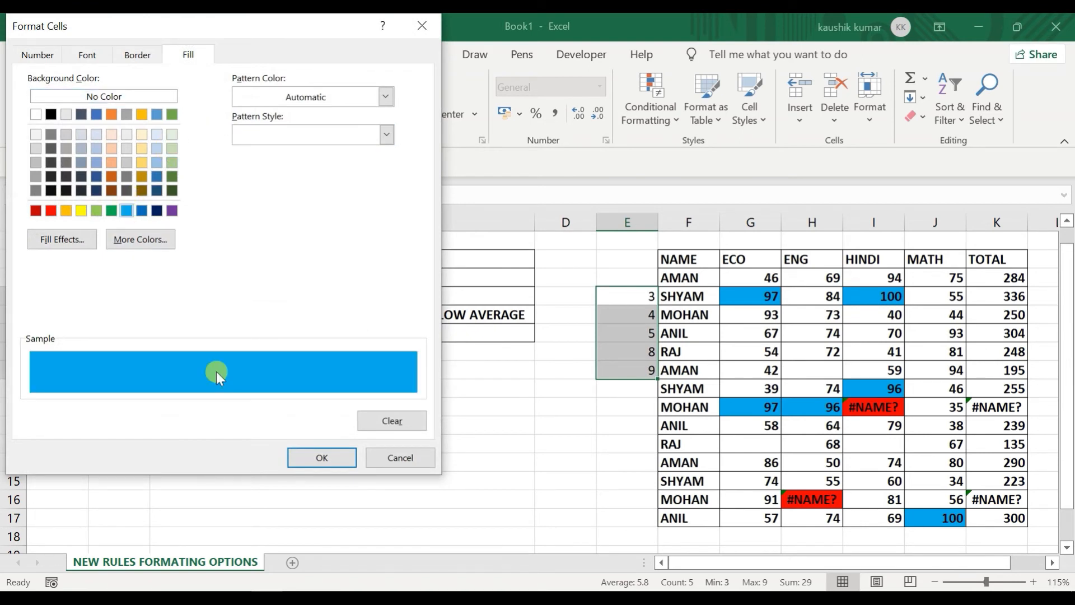
{"action": "left_click", "coordinate": [311, 451]}
{"action": "left_click", "coordinate": [216, 324]}
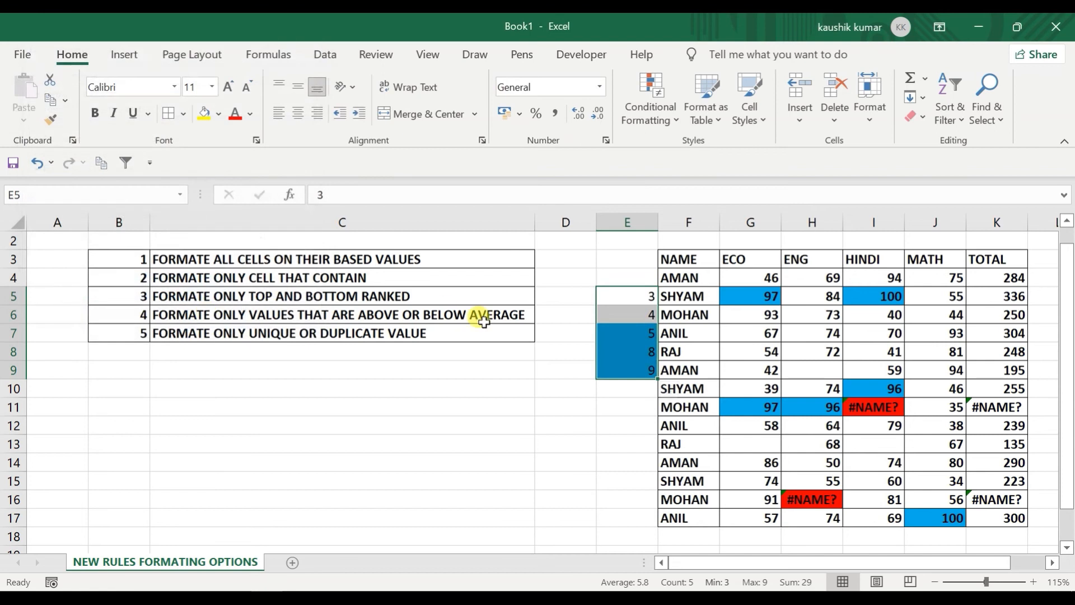
{"action": "left_click_drag", "start_coordinate": [618, 331], "coordinate": [625, 368]}
{"action": "left_click_drag", "start_coordinate": [745, 276], "coordinate": [921, 511]}
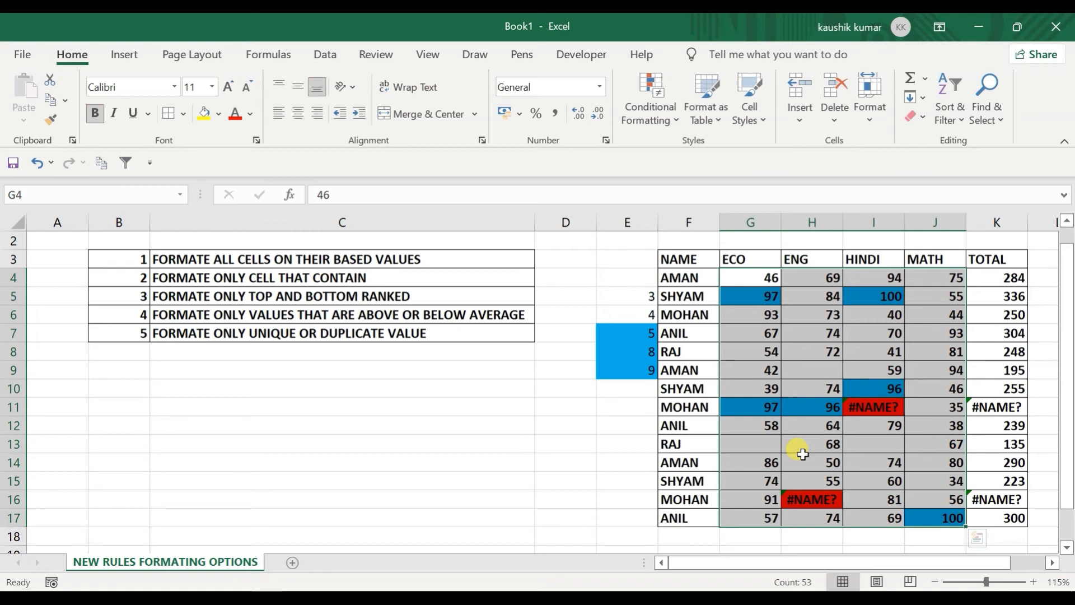
{"action": "left_click", "coordinate": [671, 110]}
{"action": "mouse_move", "coordinate": [681, 159]}
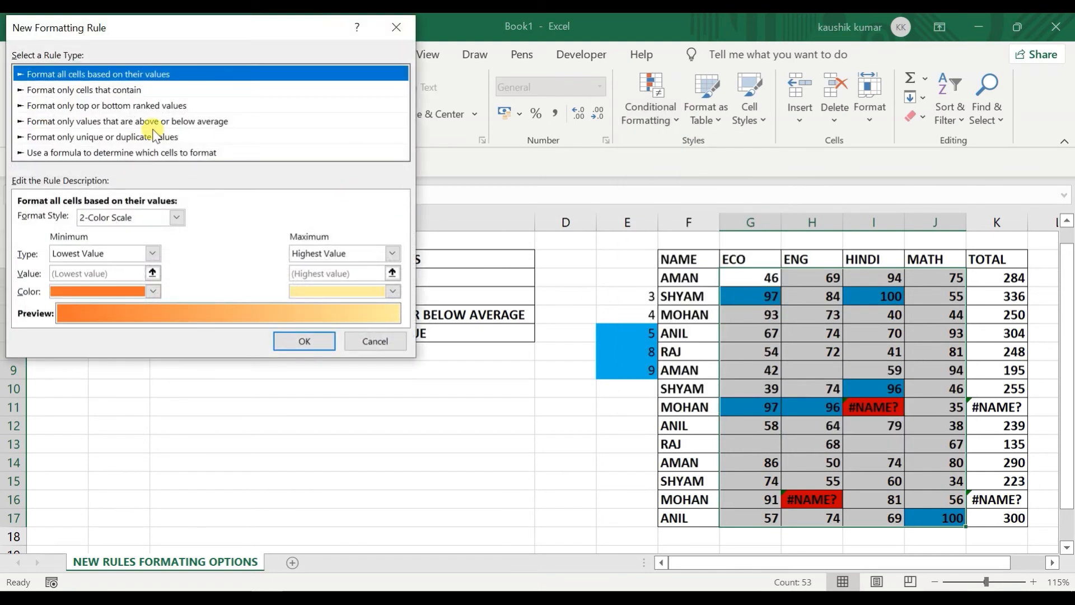
{"action": "left_click", "coordinate": [144, 105]}
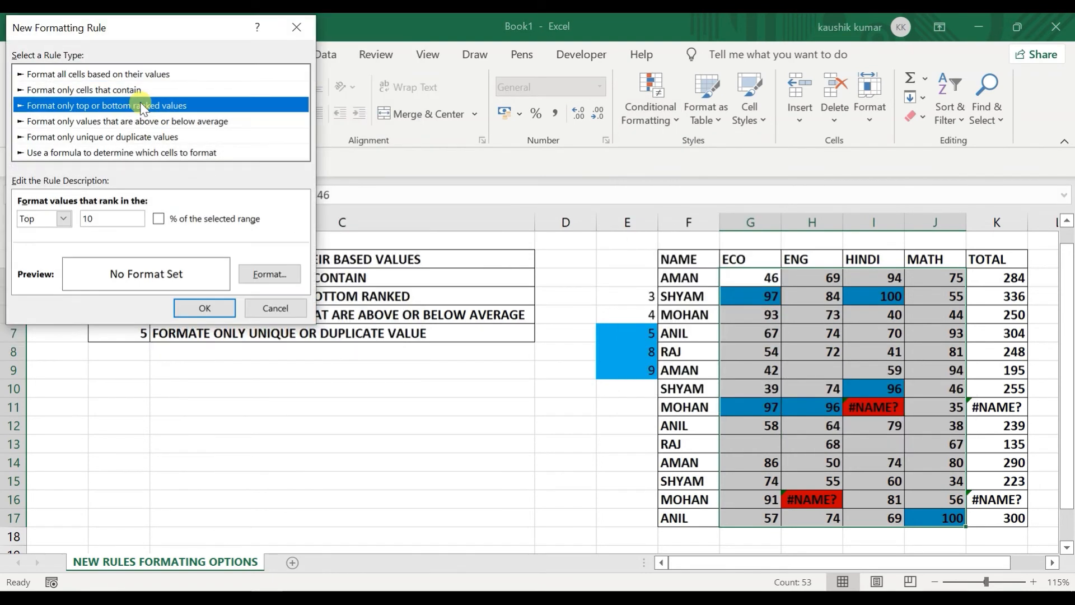
{"action": "left_click", "coordinate": [65, 218]}
{"action": "left_click", "coordinate": [80, 229]}
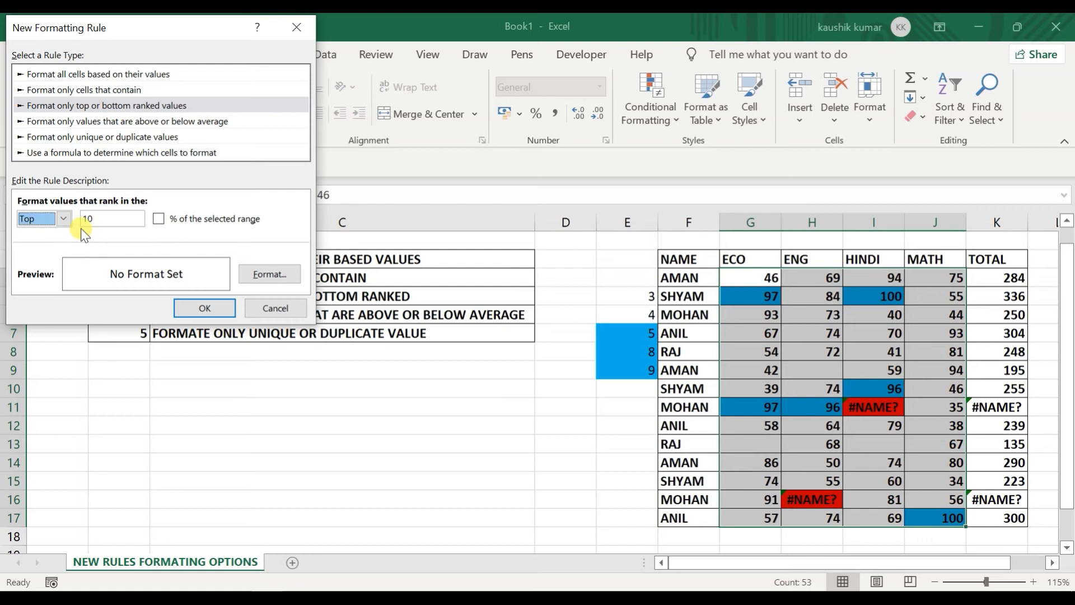
{"action": "left_click", "coordinate": [159, 219]}
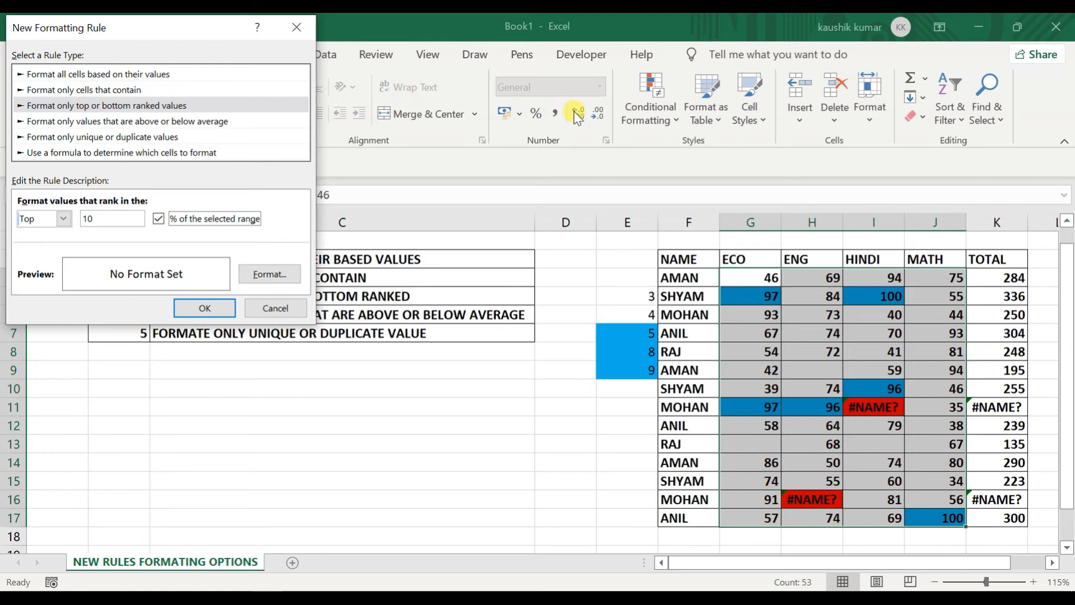
{"action": "left_click", "coordinate": [117, 121]}
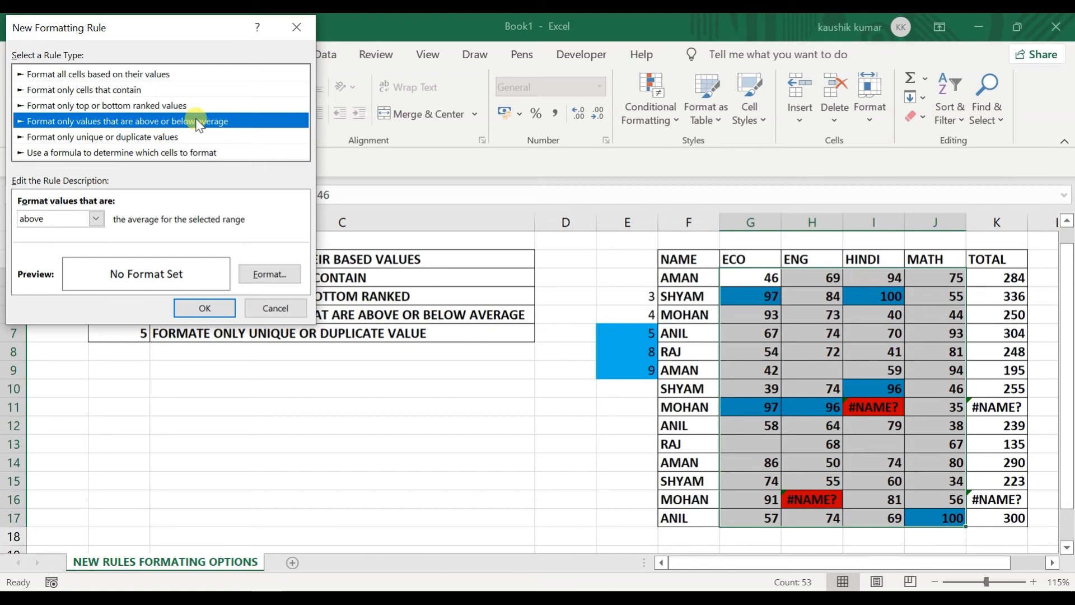
{"action": "left_click", "coordinate": [271, 309]}
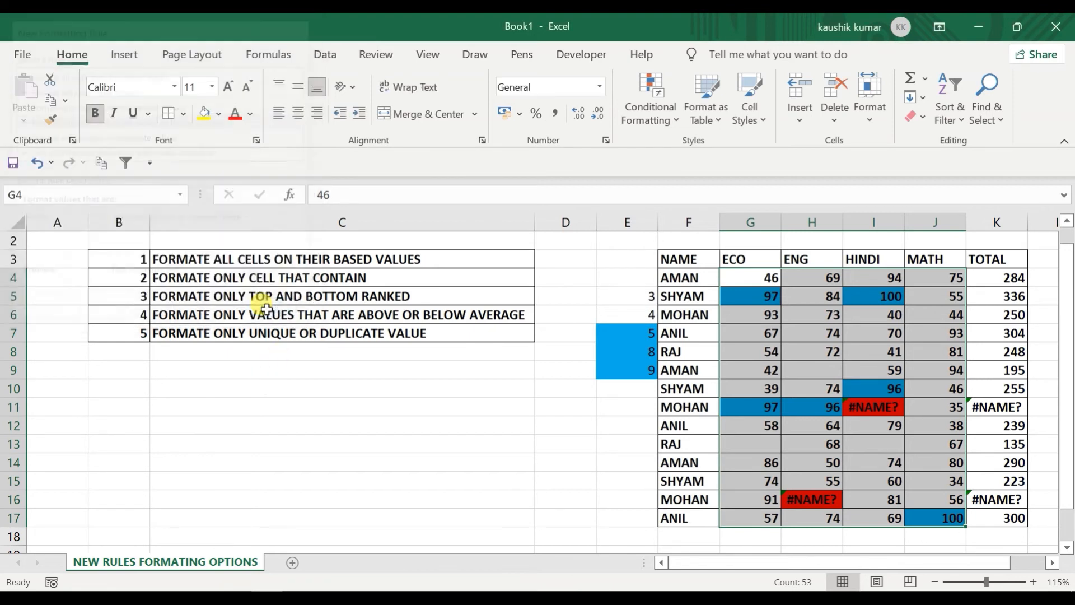
Step: Clear all conditional formatting rules from the selected marks G4:J17, removing the blue and red fills
{"action": "left_click", "coordinate": [661, 99]}
{"action": "mouse_move", "coordinate": [678, 192]}
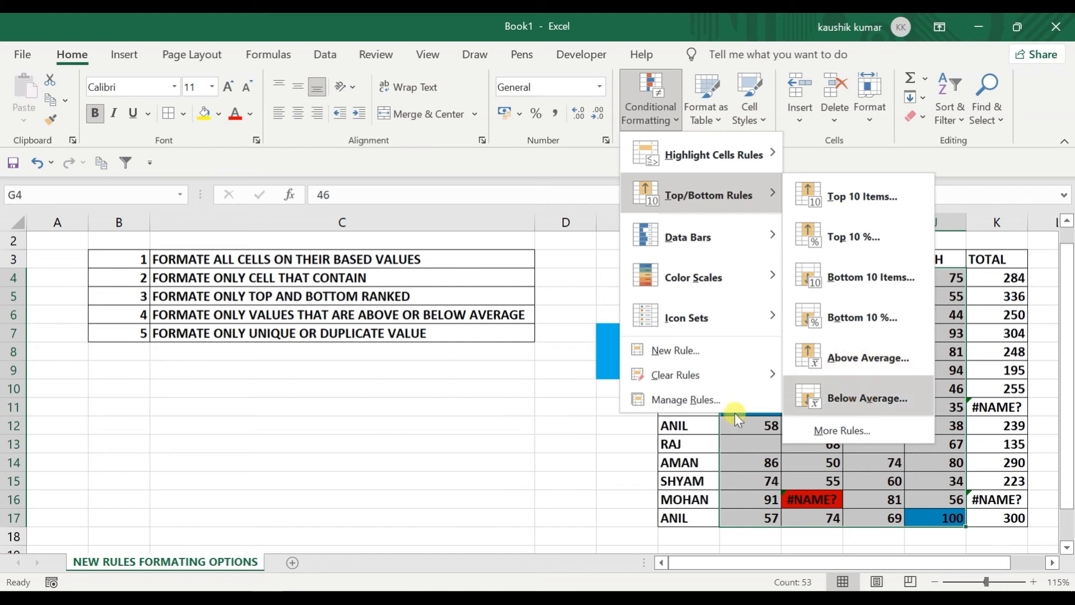
{"action": "left_click", "coordinate": [588, 476]}
{"action": "left_click", "coordinate": [652, 110]}
{"action": "left_click", "coordinate": [672, 336]}
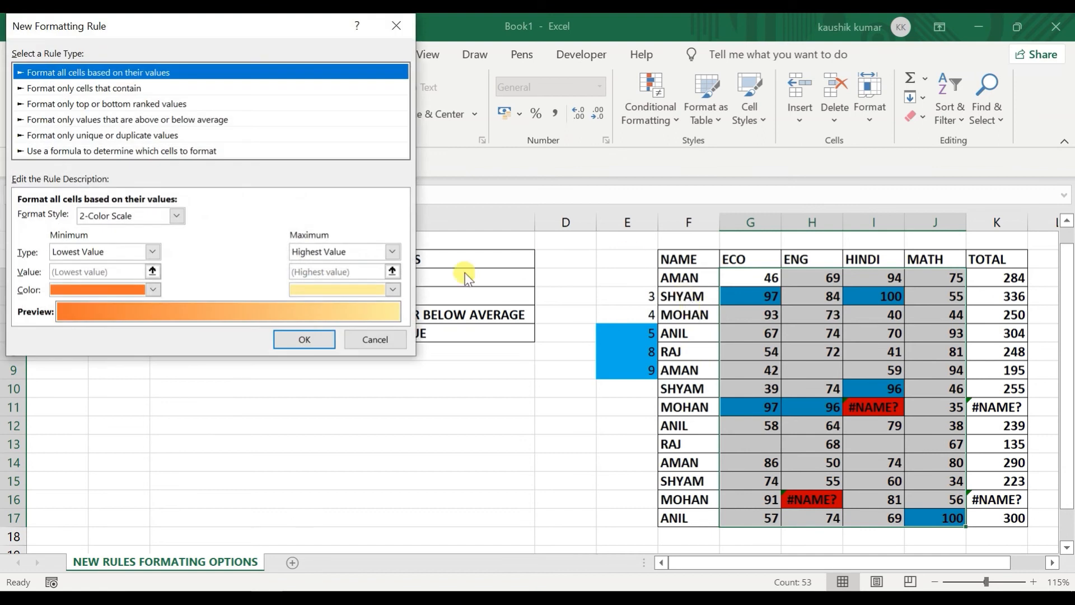
{"action": "key", "text": "Escape"}
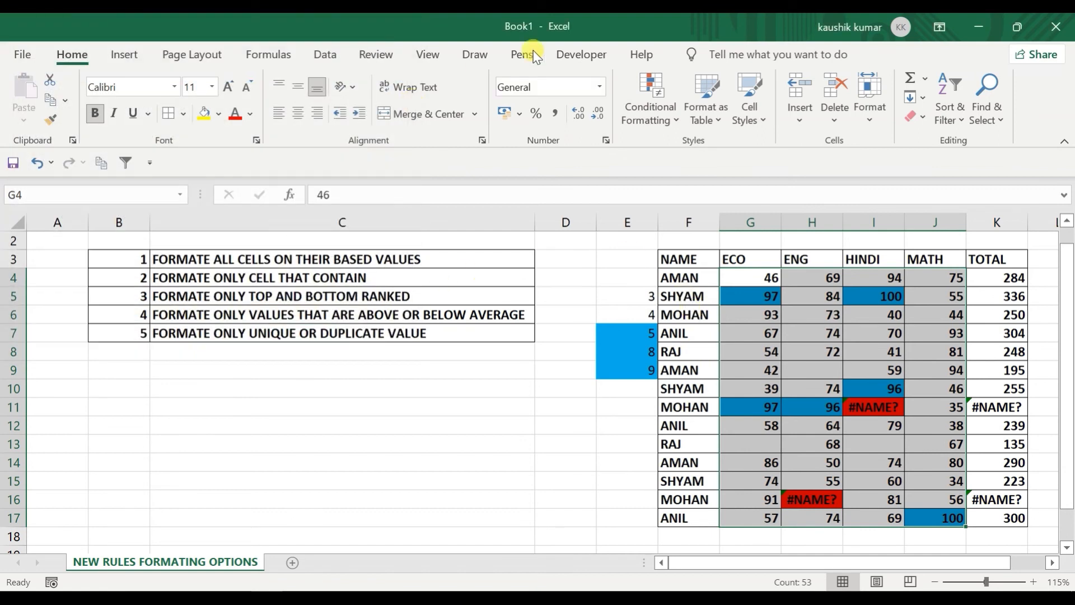
{"action": "left_click", "coordinate": [651, 112]}
{"action": "mouse_move", "coordinate": [678, 387]}
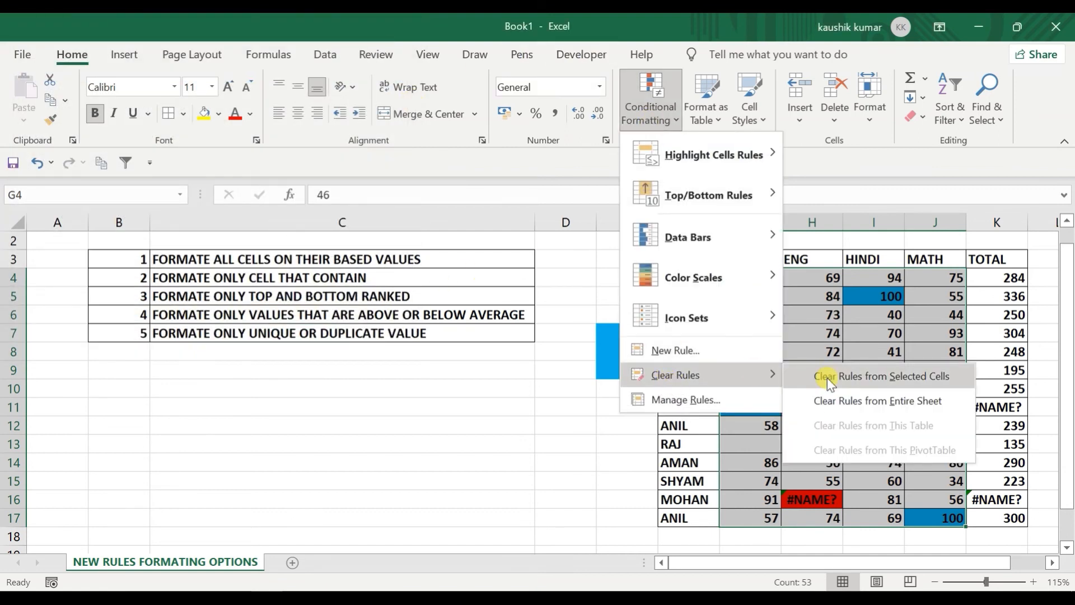
{"action": "left_click", "coordinate": [858, 380]}
{"action": "left_click", "coordinate": [484, 436]}
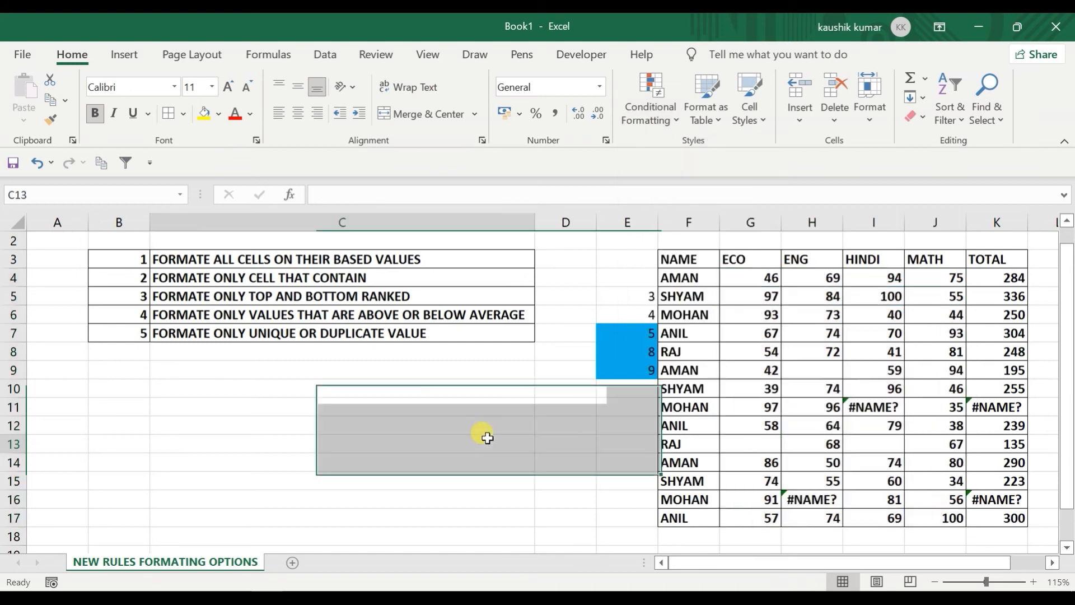
Step: Enter =AVERAGE(G4:J17) in C13, then remove the stray minus sign from the formula
{"action": "type", "text": "-AVERAGE("}
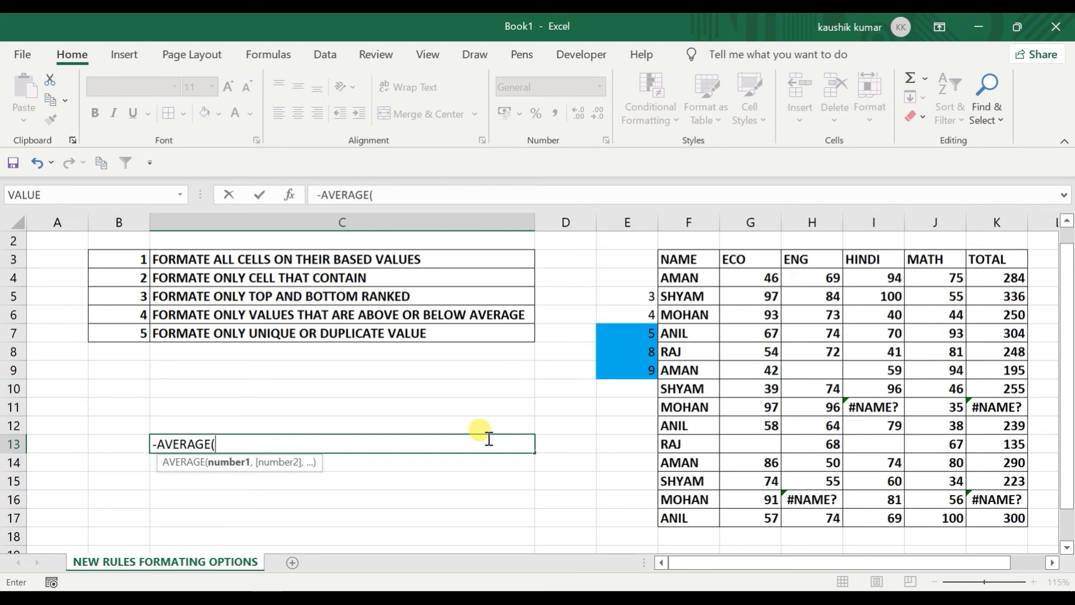
{"action": "left_click_drag", "start_coordinate": [750, 278], "coordinate": [946, 462]}
{"action": "key", "text": "shift+Down"}
{"action": "key", "text": "shift+Down"}
{"action": "key", "text": "shift+Down"}
{"action": "key", "text": "Right"}
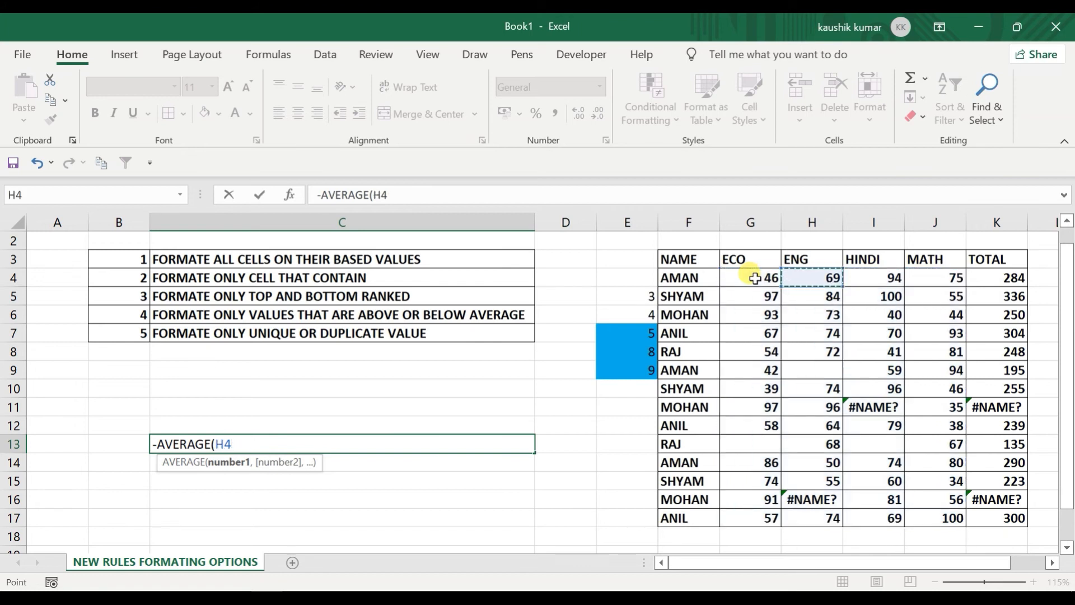
{"action": "key", "text": "Left"}
{"action": "key", "text": "shift+Right"}
{"action": "key", "text": "shift+Right"}
{"action": "key", "text": "shift+Right"}
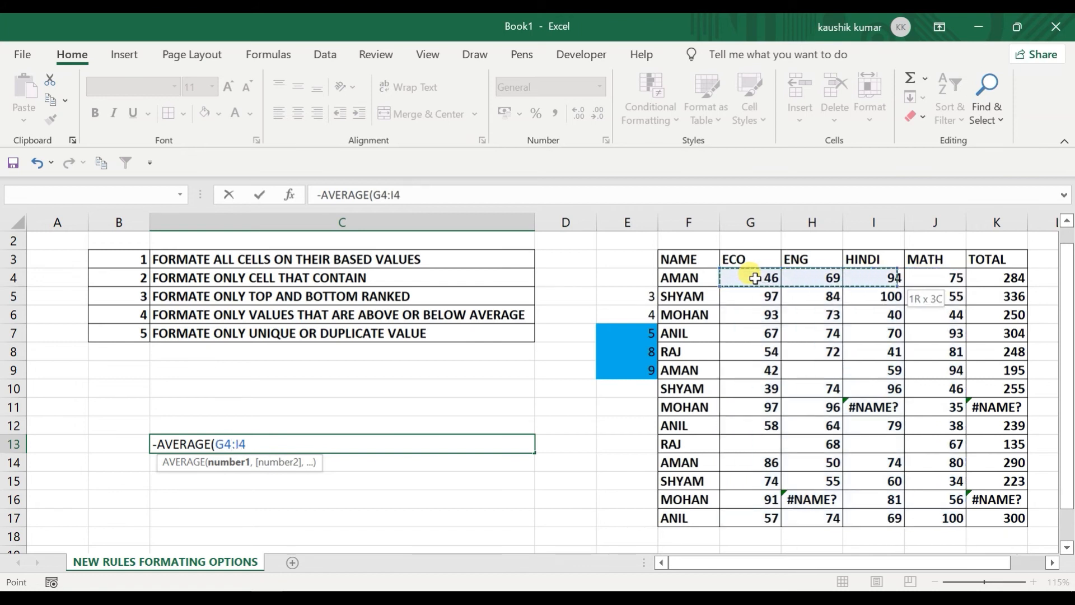
{"action": "key", "text": "shift+Down"}
{"action": "key", "text": "shift+Down"}
{"action": "key", "text": "shift+Down"}
{"action": "key", "text": "shift+Down"}
{"action": "key", "text": "shift+Down"}
{"action": "key", "text": "shift+Down"}
{"action": "key", "text": "shift+Down"}
{"action": "key", "text": "shift+Down"}
{"action": "key", "text": "shift+Down"}
{"action": "key", "text": "shift+Down"}
{"action": "key", "text": "shift+Down"}
{"action": "key", "text": "shift+Down"}
{"action": "key", "text": "shift+Down"}
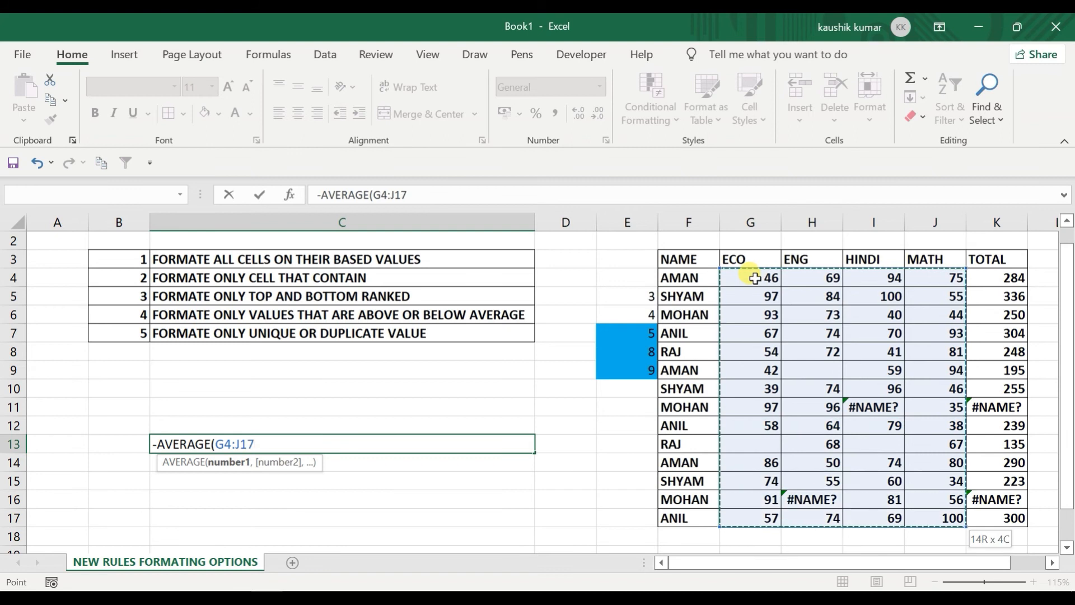
{"action": "key", "text": "Return"}
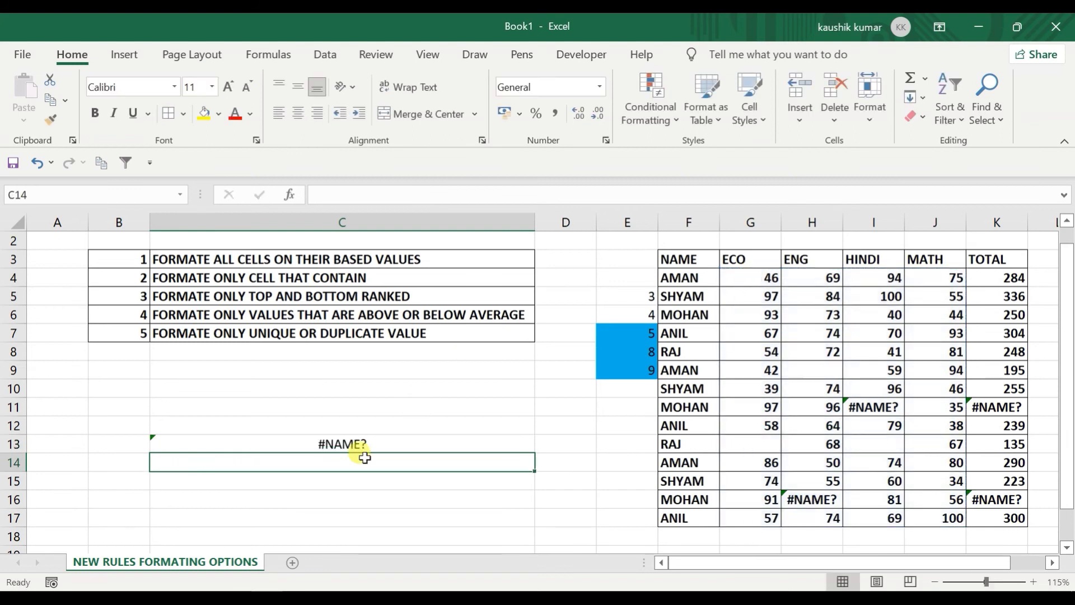
{"action": "double_click", "coordinate": [355, 444]}
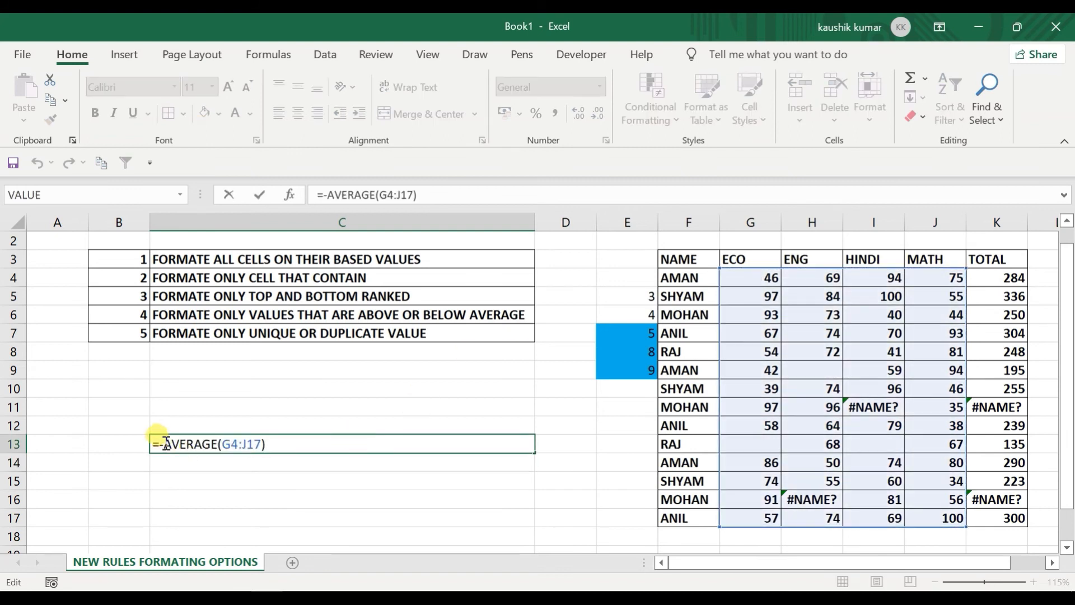
{"action": "key", "text": "BackSpace"}
{"action": "key", "text": "Return"}
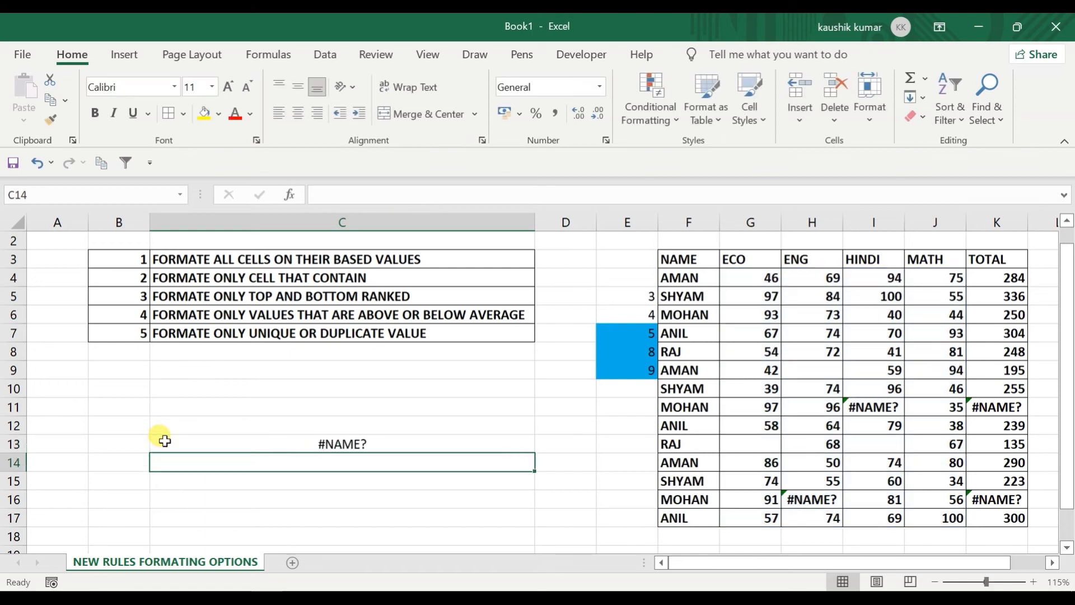
Step: Change C13's formula to AVERAGEA while checking its error
{"action": "left_click", "coordinate": [184, 444]}
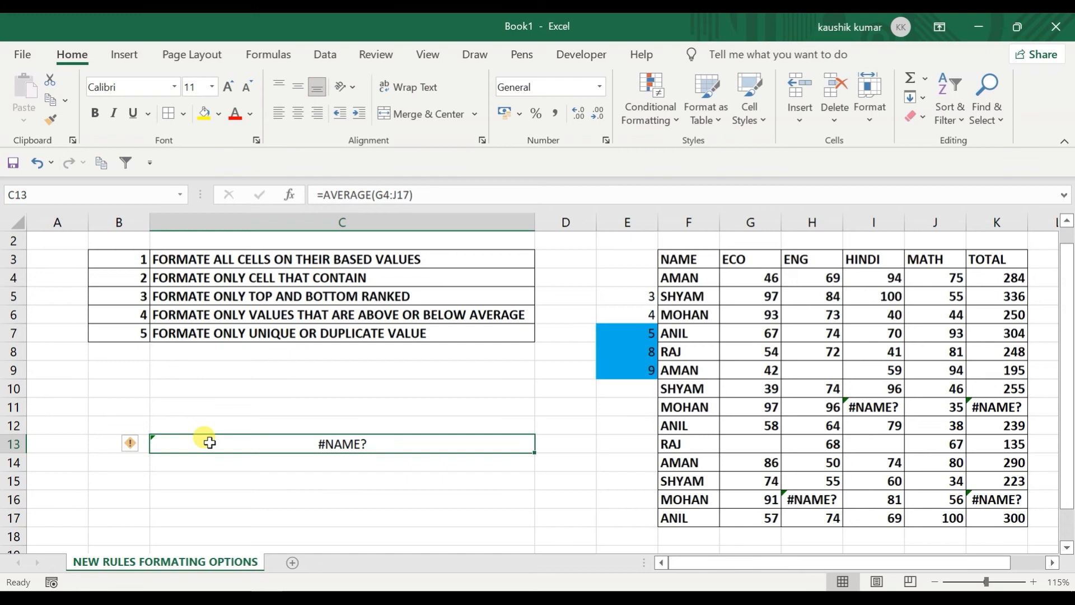
{"action": "double_click", "coordinate": [209, 442]}
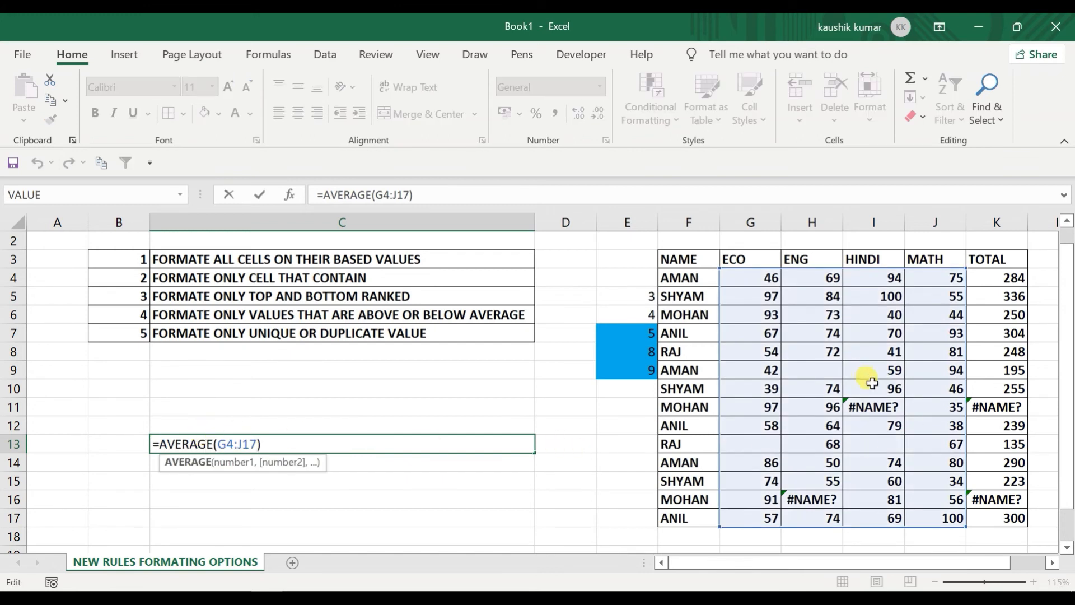
{"action": "left_click", "coordinate": [214, 444]}
{"action": "type", "text": "A"}
{"action": "key", "text": "Return"}
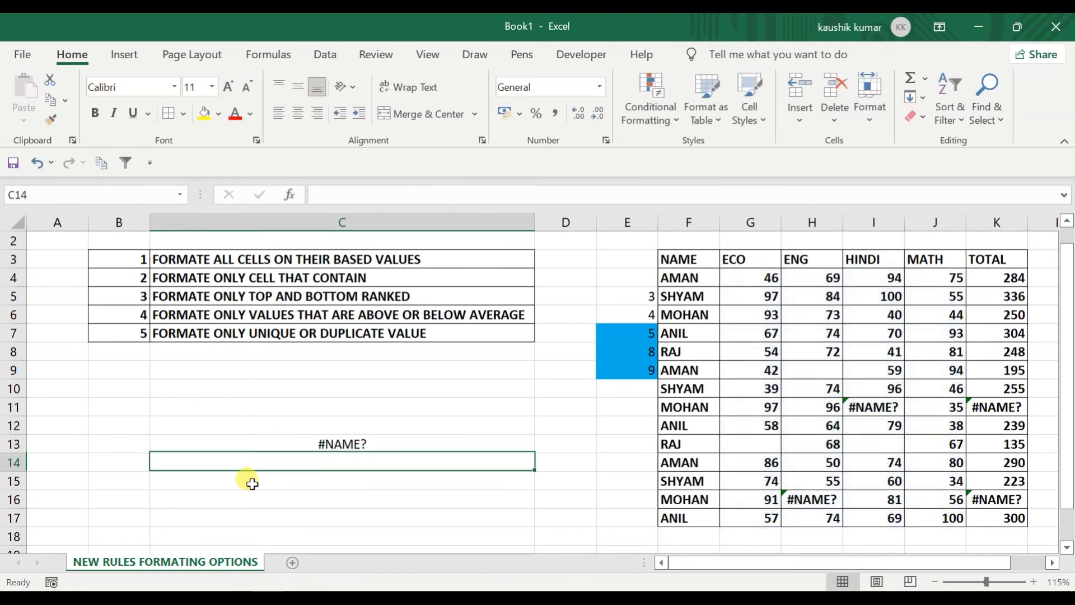
{"action": "left_click", "coordinate": [293, 438]}
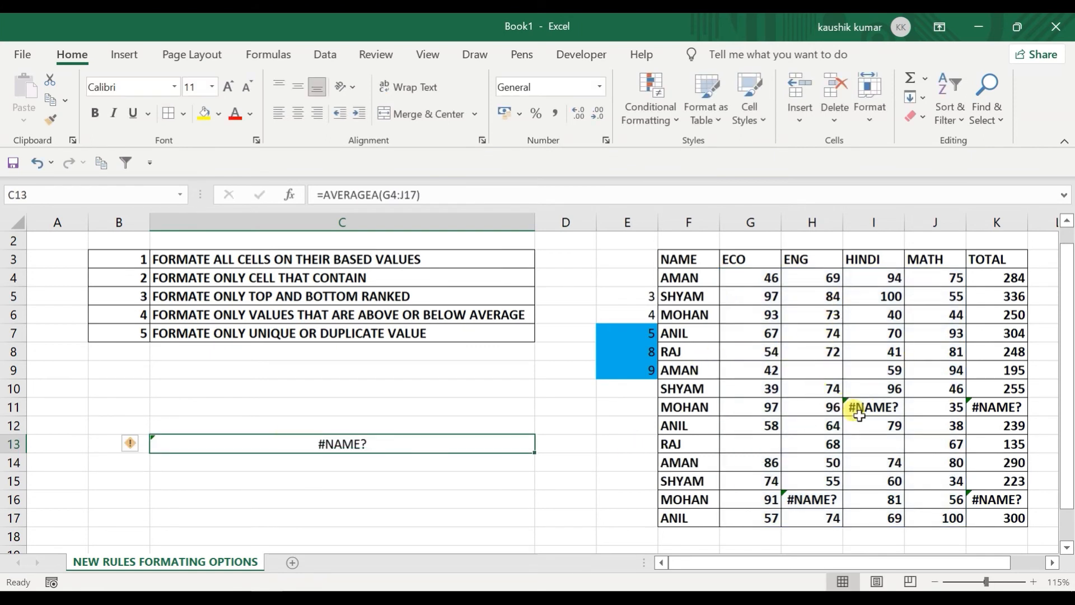
Step: Delete the #NAME? entries from I11 and H16
{"action": "left_click", "coordinate": [860, 411]}
{"action": "key", "text": "BackSpace"}
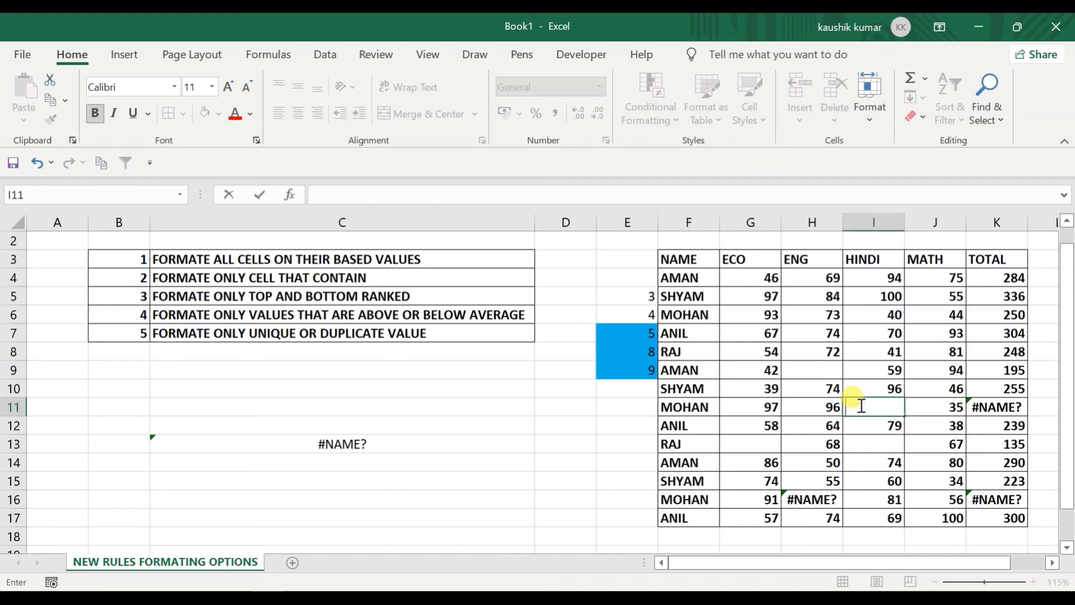
{"action": "key", "text": "Return"}
{"action": "key", "text": "Down"}
{"action": "key", "text": "Down"}
{"action": "key", "text": "Left"}
{"action": "key", "text": "Left"}
{"action": "key", "text": "Left"}
{"action": "key", "text": "Down"}
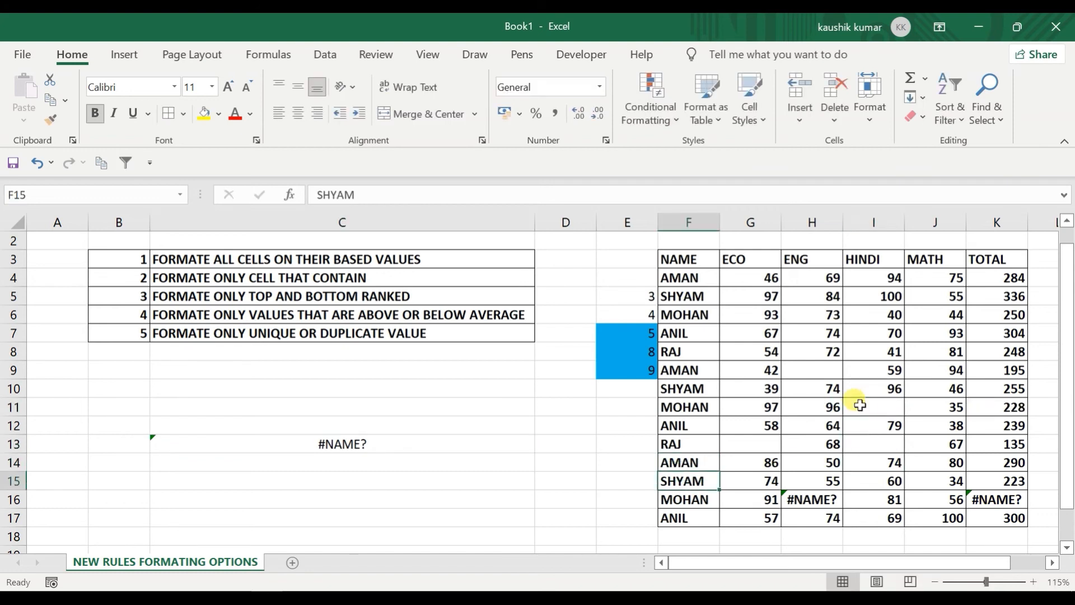
{"action": "key", "text": "Right"}
{"action": "key", "text": "Down"}
{"action": "key", "text": "Right"}
{"action": "key", "text": "BackSpace"}
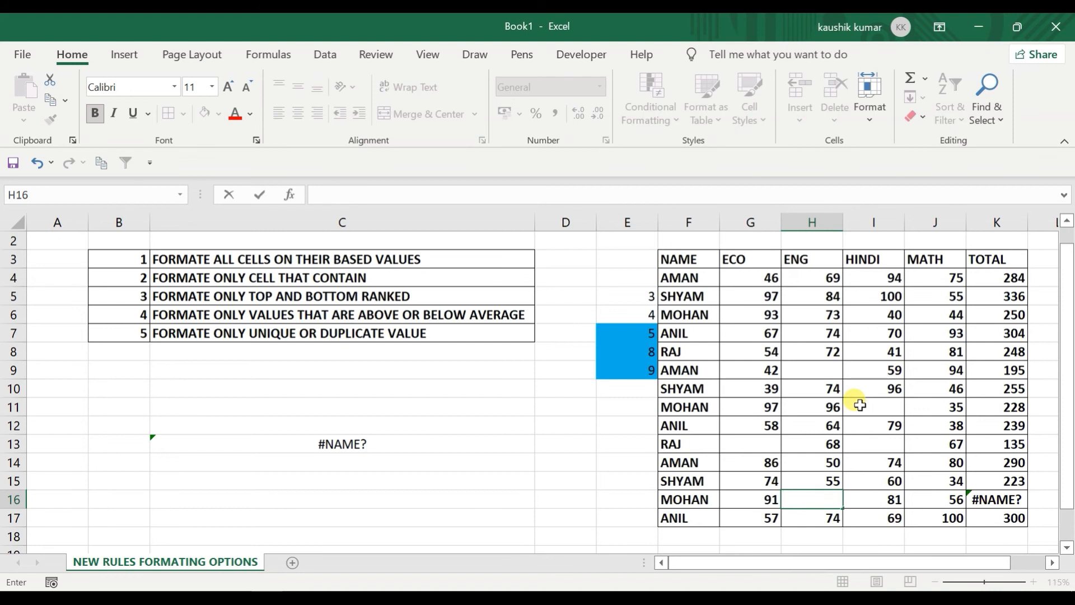
{"action": "key", "text": "Return"}
{"action": "key", "text": "Up"}
{"action": "key", "text": "Up"}
{"action": "key", "text": "Up"}
{"action": "key", "text": "Up"}
{"action": "key", "text": "Up"}
{"action": "key", "text": "Up"}
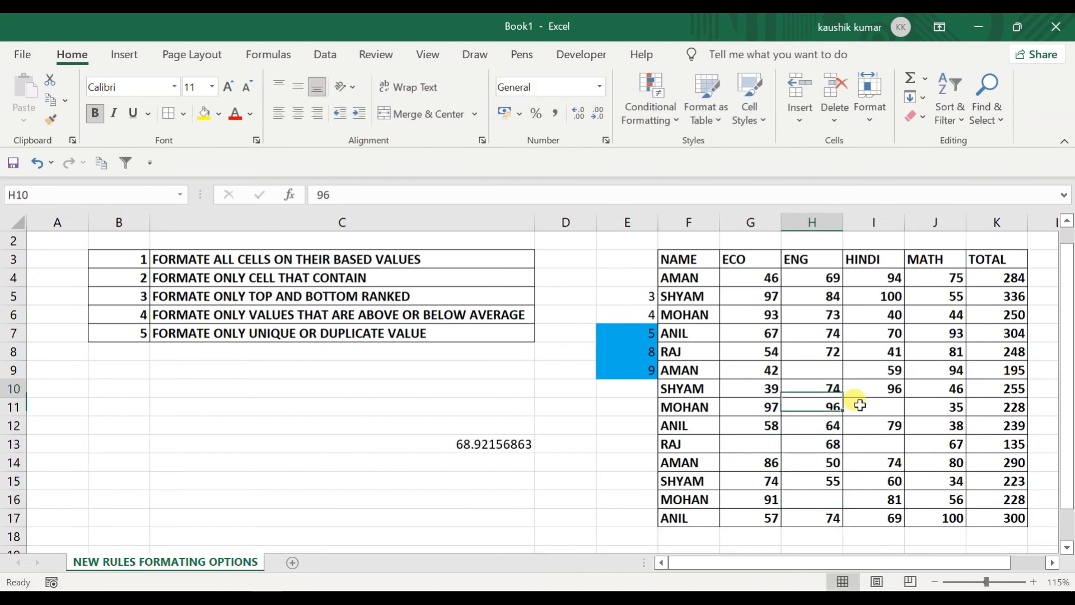
Step: Change C13 back to =AVERAGE(G4:J17), giving 68.92156863
{"action": "left_click", "coordinate": [455, 444]}
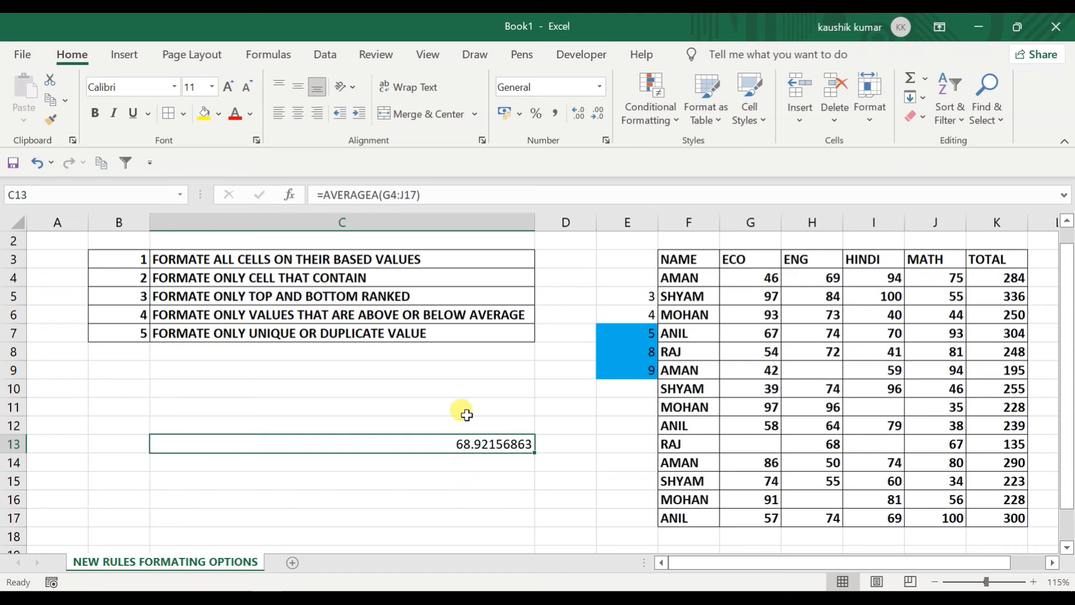
{"action": "left_click", "coordinate": [381, 194]}
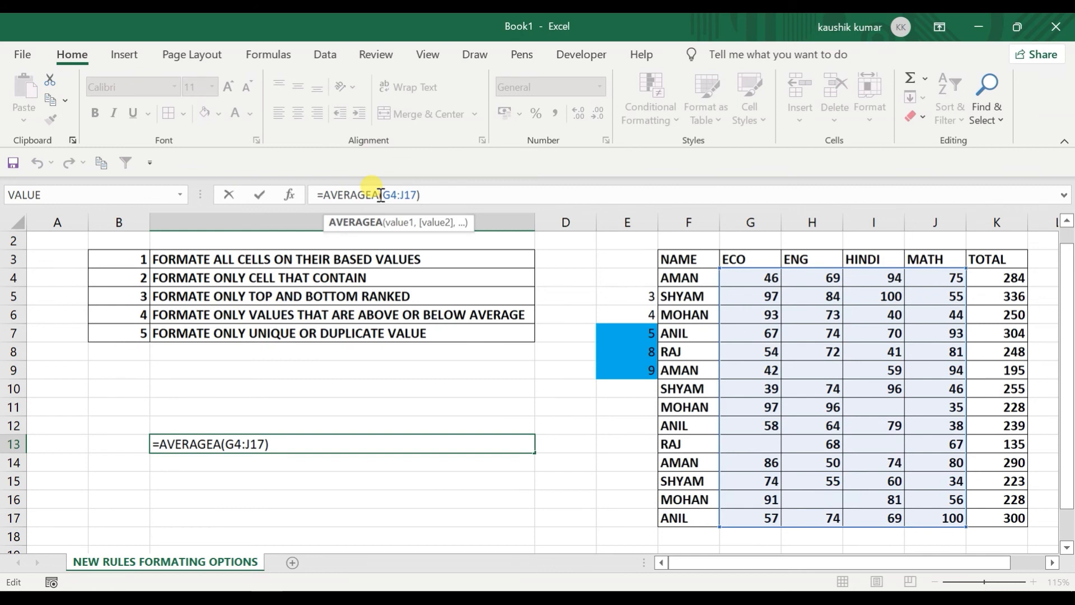
{"action": "key", "text": "BackSpace"}
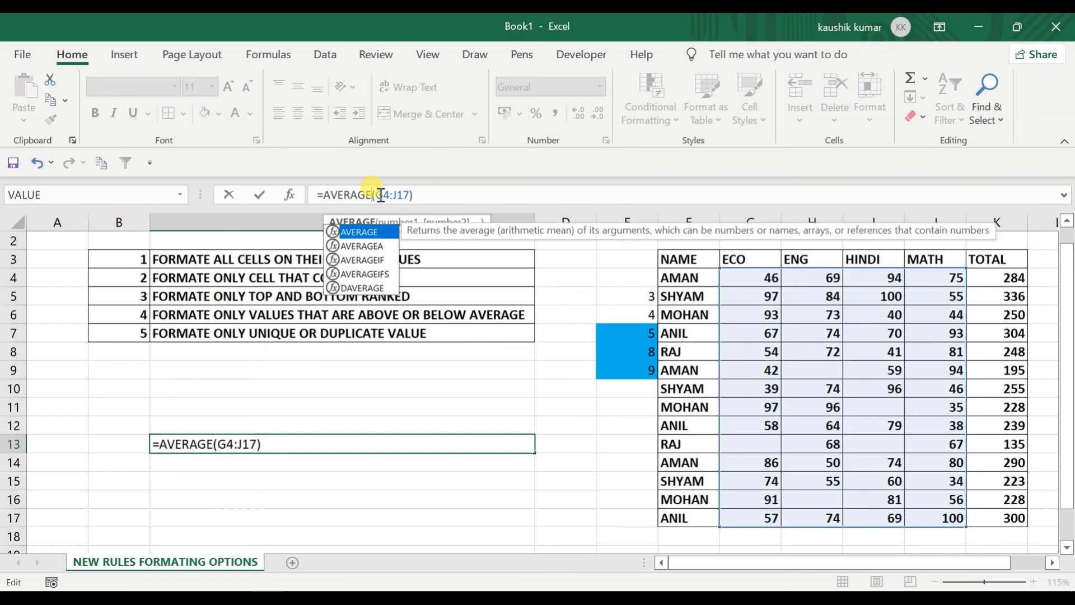
{"action": "key", "text": "Return"}
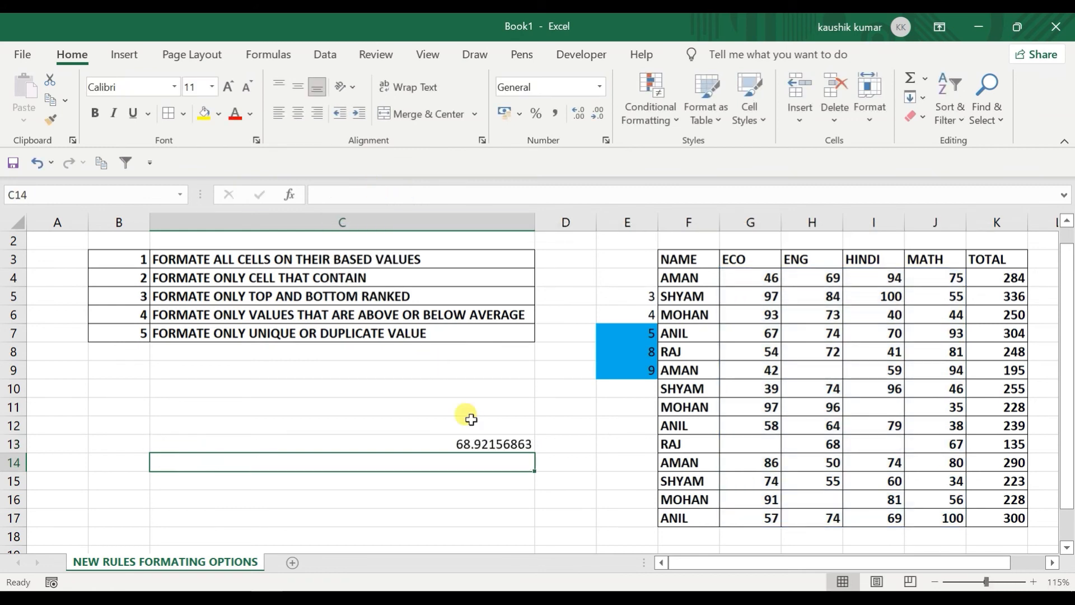
{"action": "left_click", "coordinate": [470, 443]}
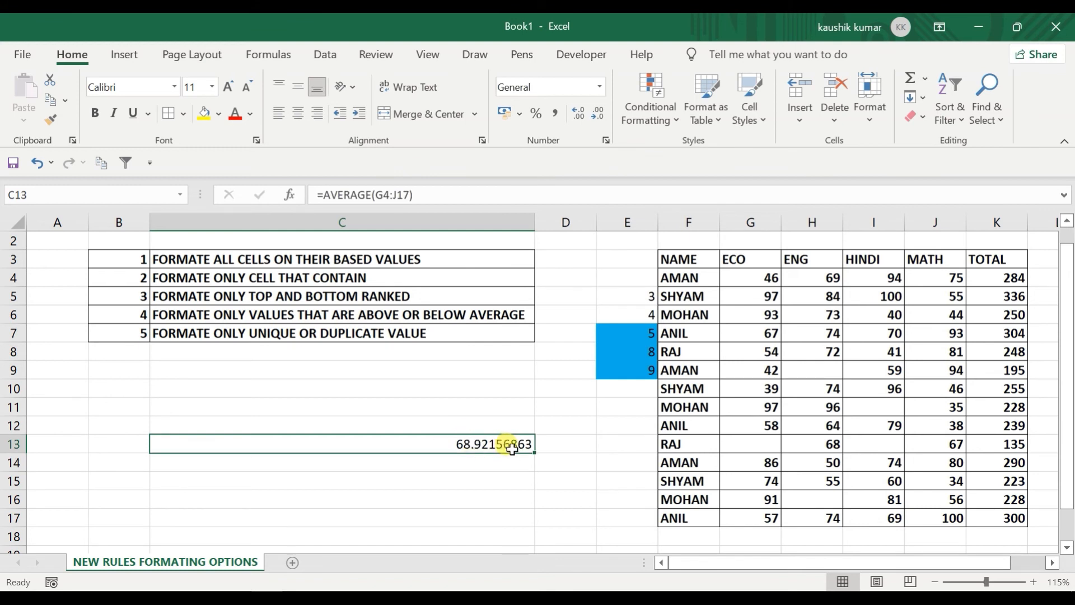
{"action": "left_click", "coordinate": [753, 276]}
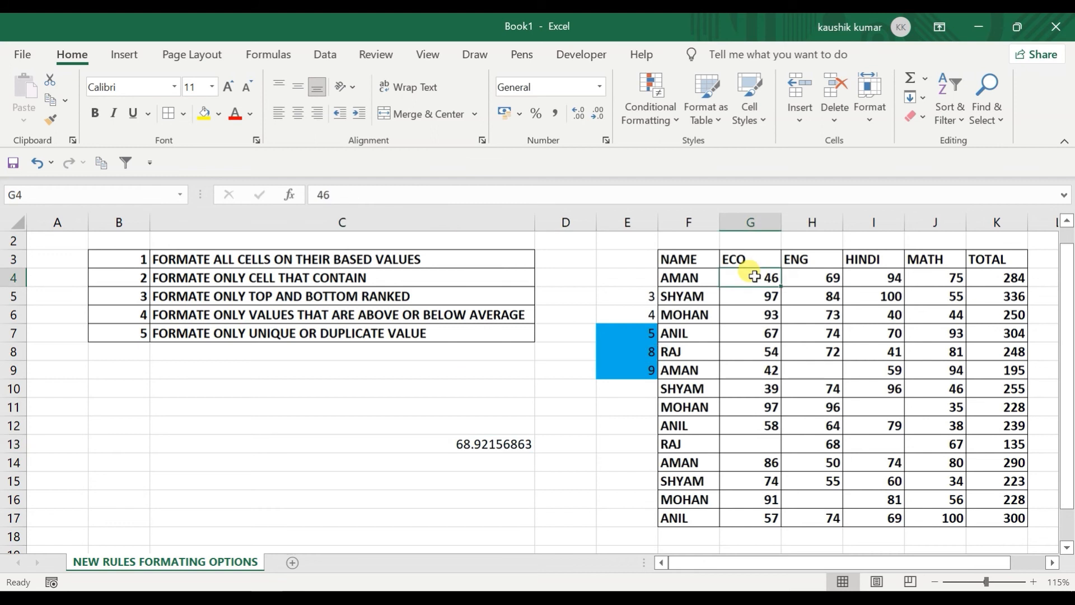
Step: Select G4:J17 and add an above-average values rule with a red fill
{"action": "key", "text": "shift+Right"}
{"action": "key", "text": "shift+Right"}
{"action": "key", "text": "shift+Right"}
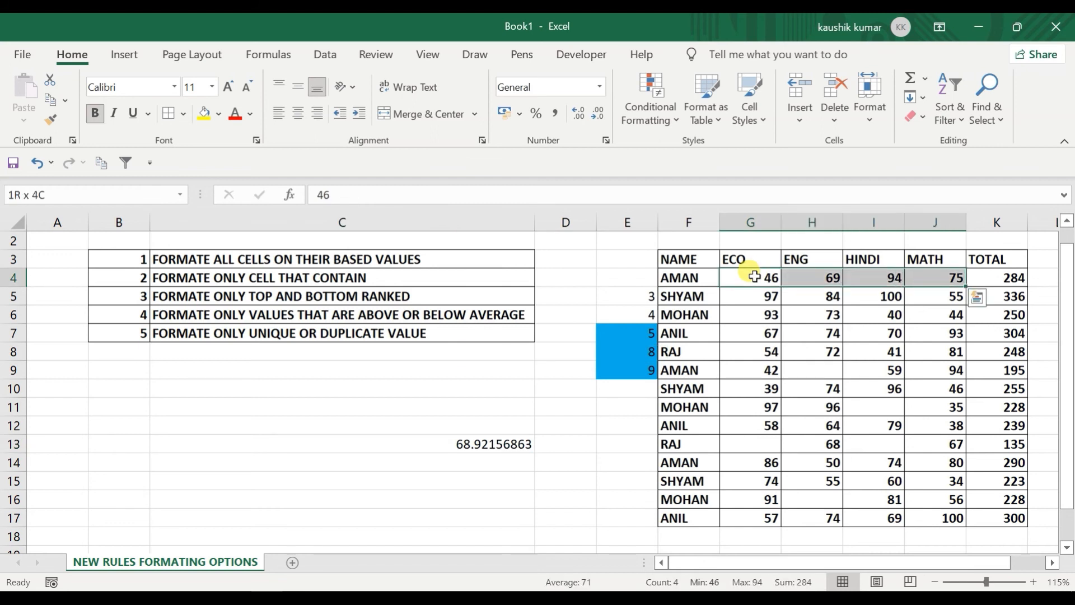
{"action": "key", "text": "shift+Down"}
{"action": "key", "text": "shift+Down"}
{"action": "key", "text": "shift+Down"}
{"action": "key", "text": "shift+Down"}
{"action": "key", "text": "shift+Down"}
{"action": "key", "text": "shift+Down"}
{"action": "key", "text": "shift+Down"}
{"action": "key", "text": "shift+Down"}
{"action": "key", "text": "shift+Down"}
{"action": "key", "text": "shift+Down"}
{"action": "key", "text": "shift+Down"}
{"action": "key", "text": "shift+Down"}
{"action": "key", "text": "shift+Down"}
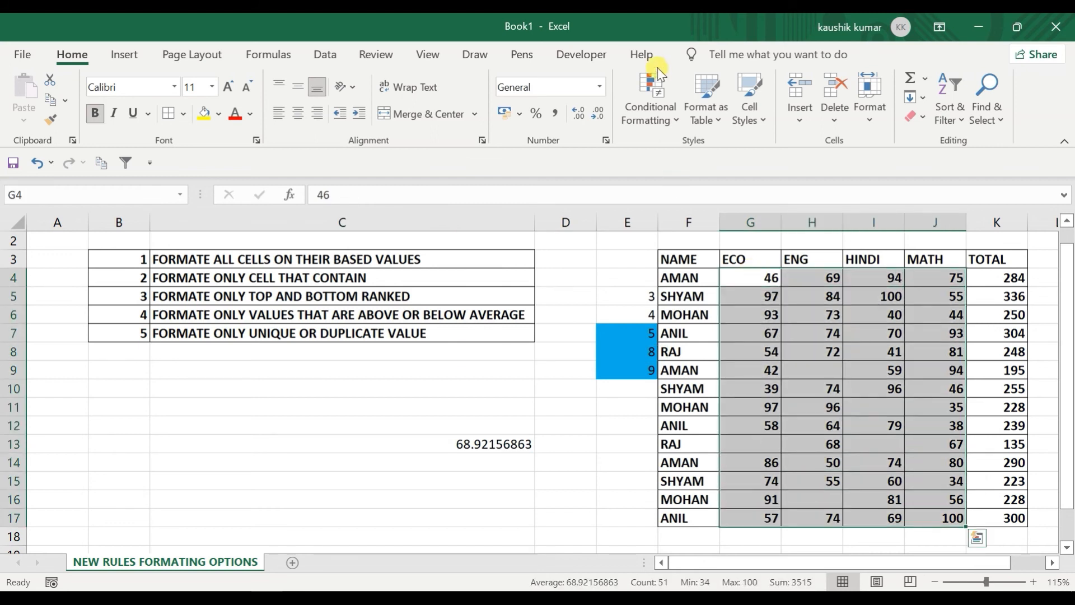
{"action": "left_click", "coordinate": [665, 114]}
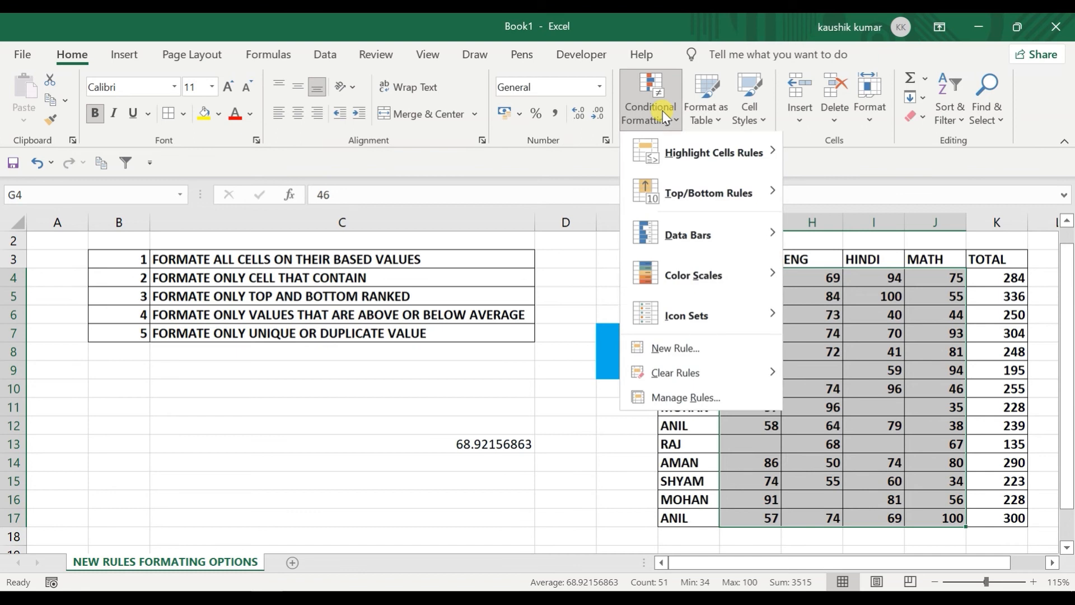
{"action": "left_click", "coordinate": [674, 352]}
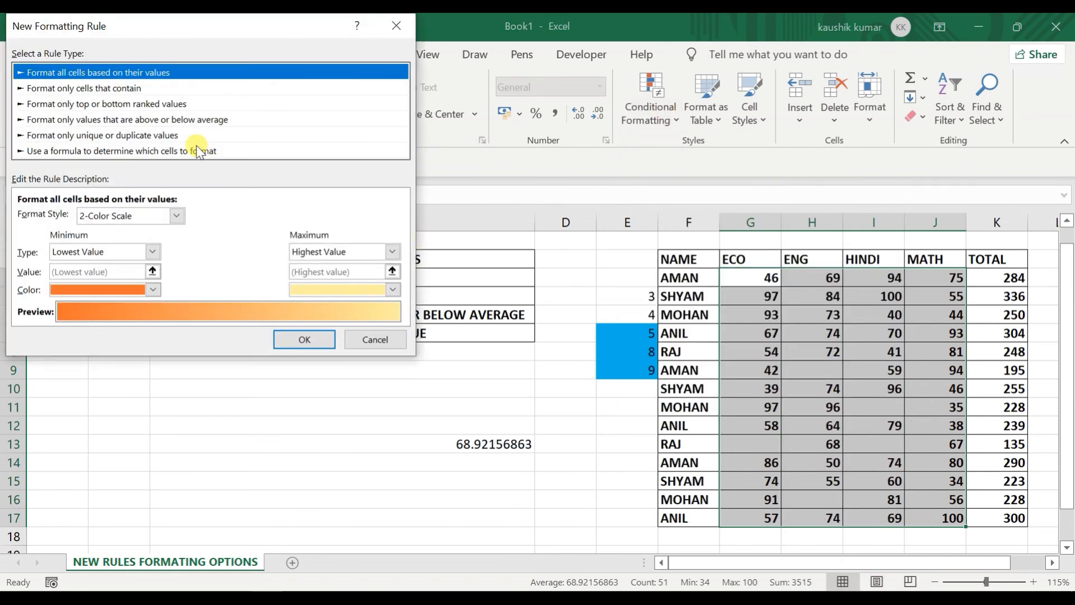
{"action": "left_click_drag", "start_coordinate": [158, 39], "coordinate": [210, 41]}
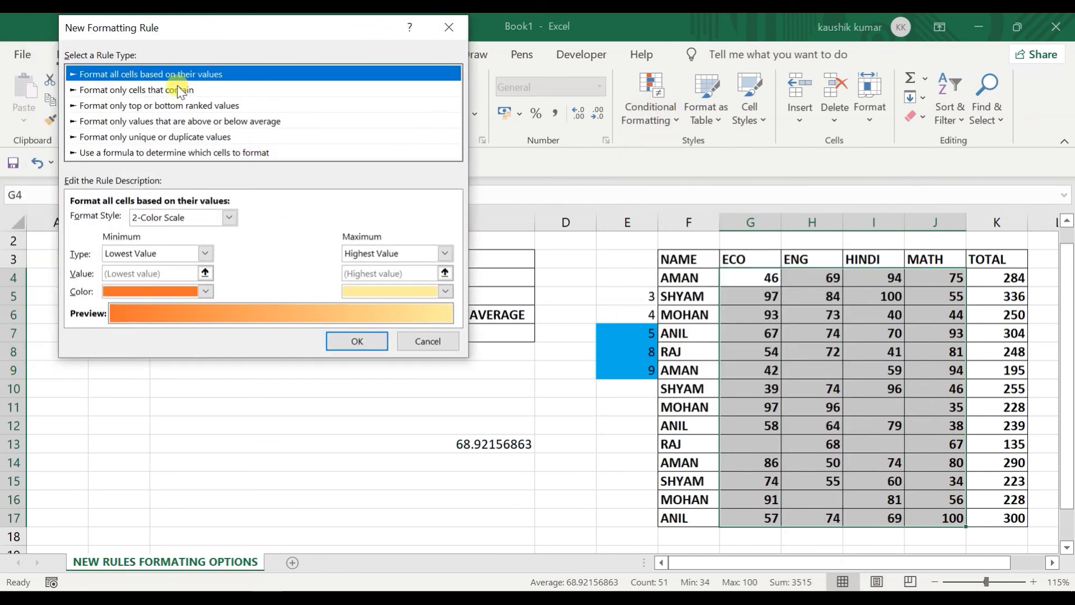
{"action": "left_click", "coordinate": [175, 137]}
{"action": "left_click", "coordinate": [163, 120]}
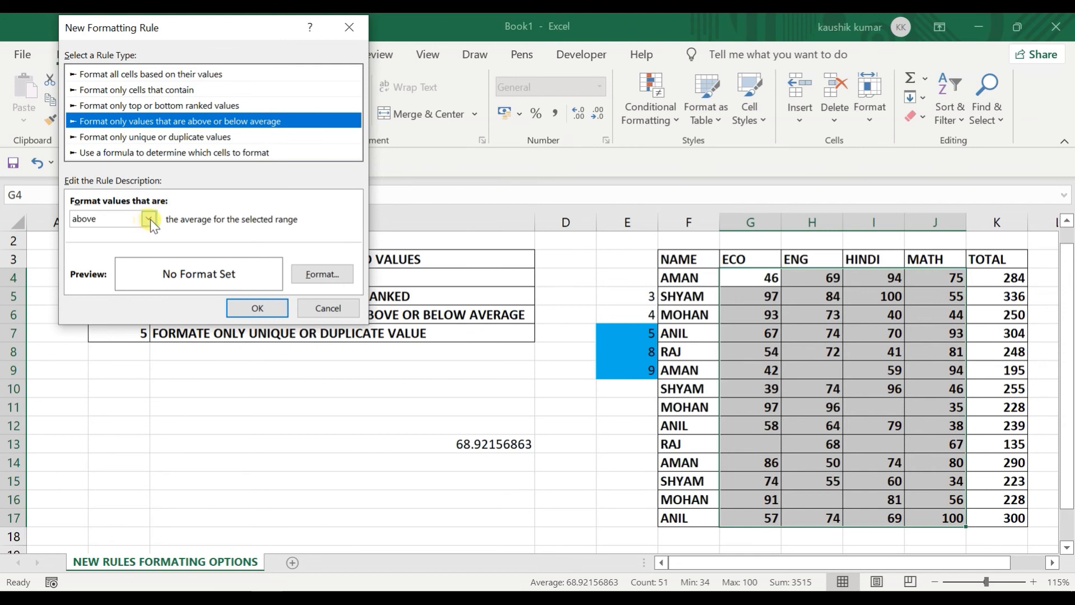
{"action": "left_click", "coordinate": [307, 277]}
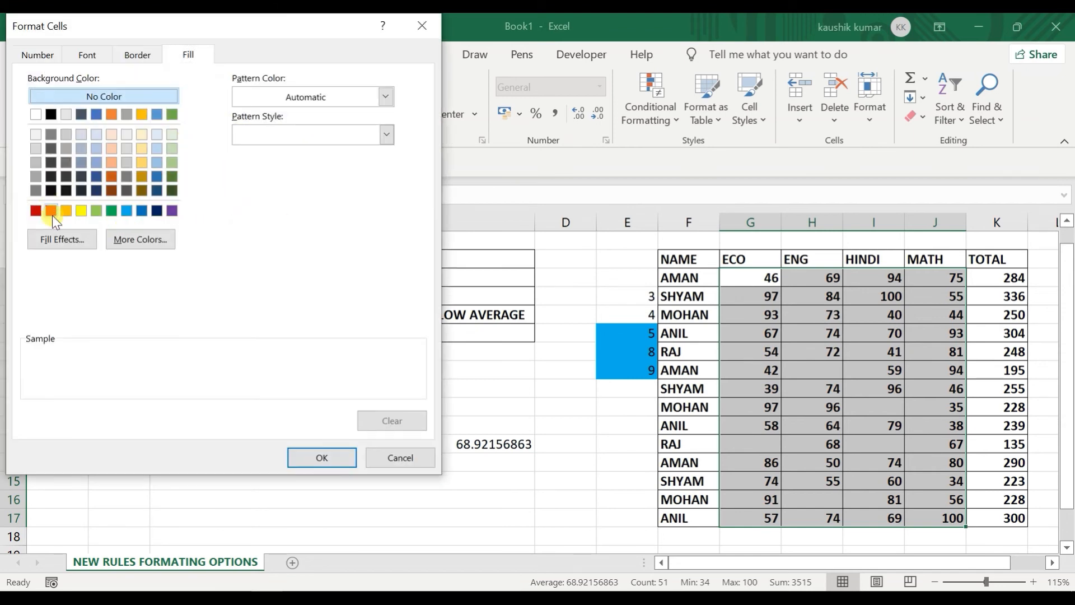
{"action": "left_click", "coordinate": [50, 210]}
{"action": "left_click", "coordinate": [321, 457]}
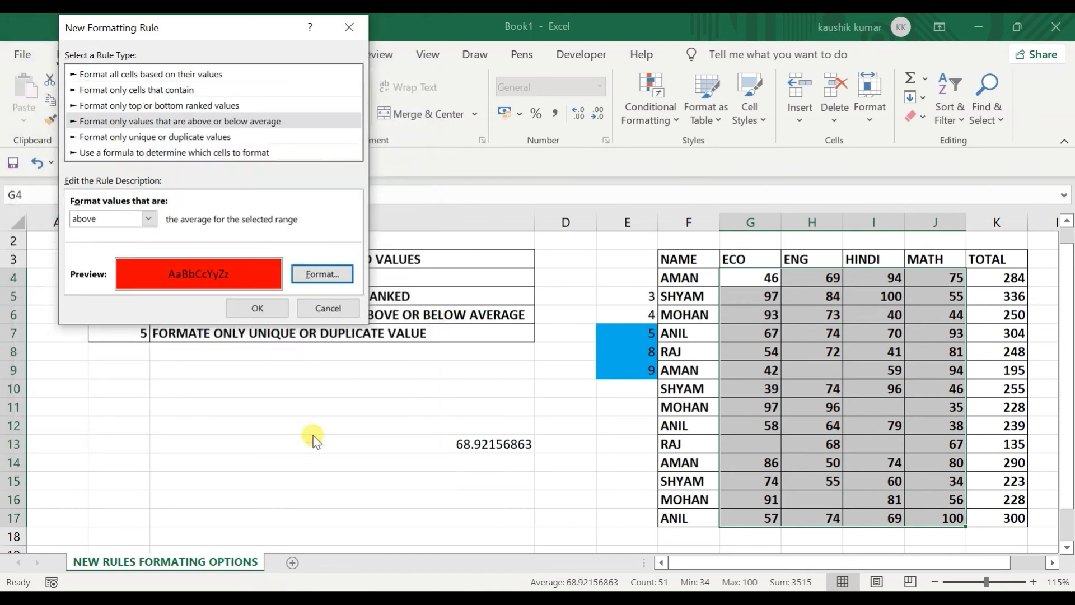
{"action": "left_click", "coordinate": [259, 306]}
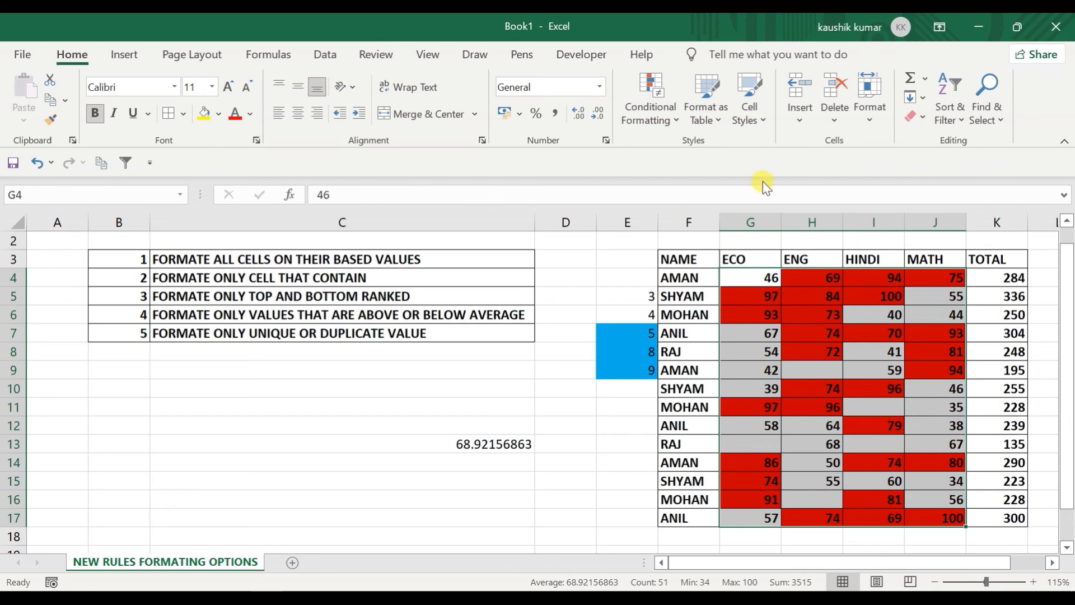
{"action": "left_click", "coordinate": [660, 122]}
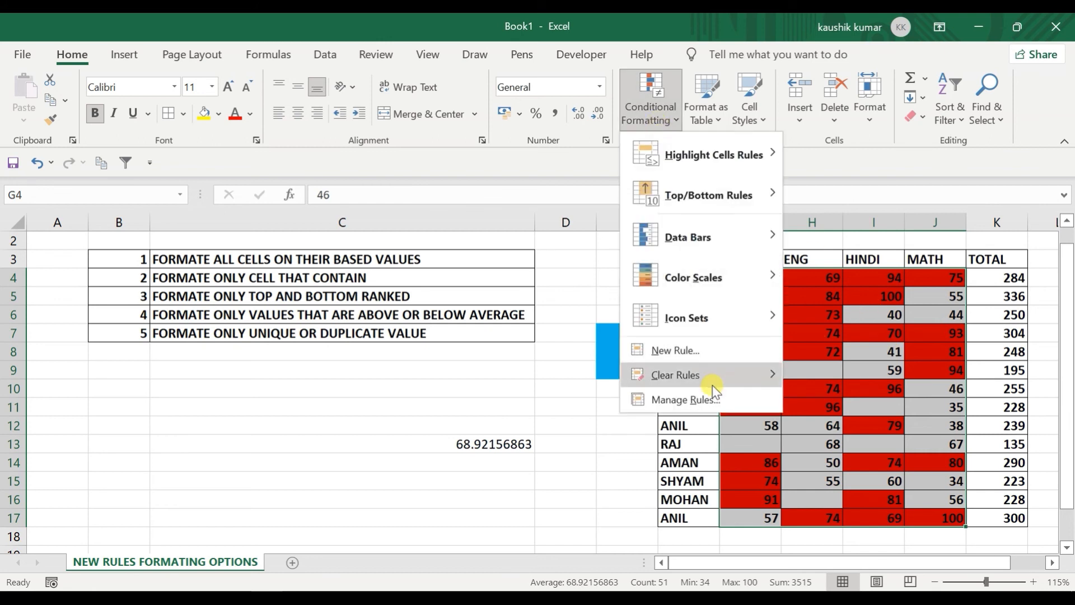
Step: Clear the rules from the selected marks and start another new formatting rule
{"action": "mouse_move", "coordinate": [711, 379]}
{"action": "left_click", "coordinate": [829, 382]}
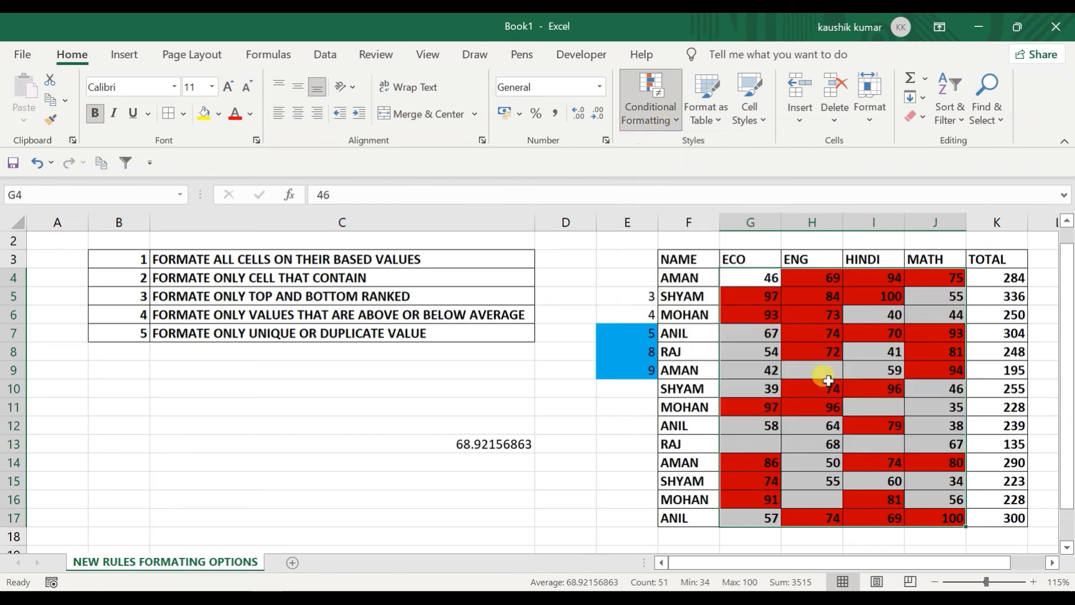
{"action": "left_click", "coordinate": [636, 113]}
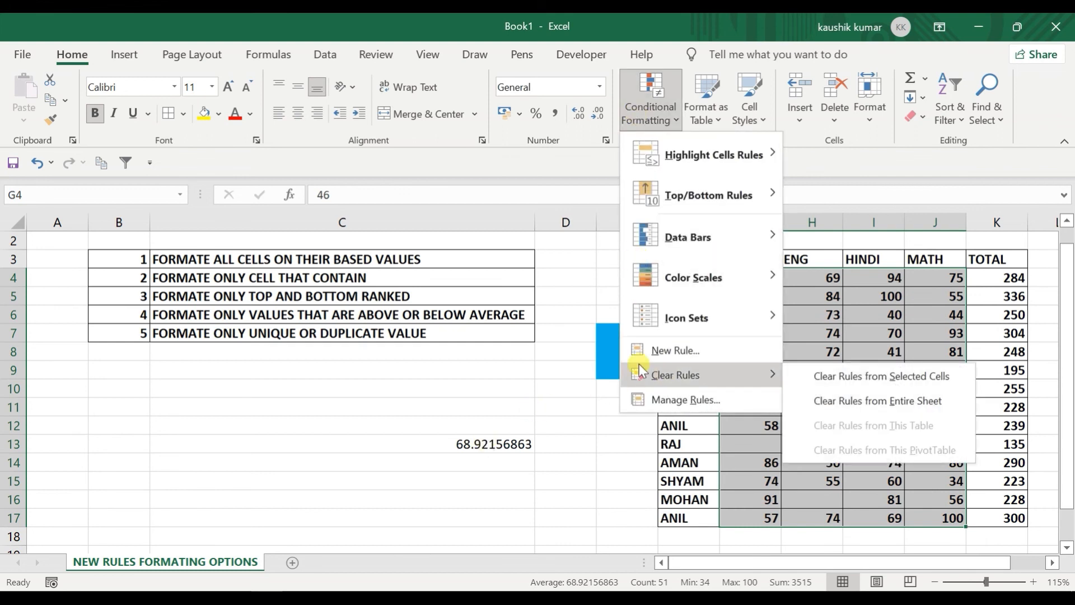
{"action": "left_click", "coordinate": [681, 350]}
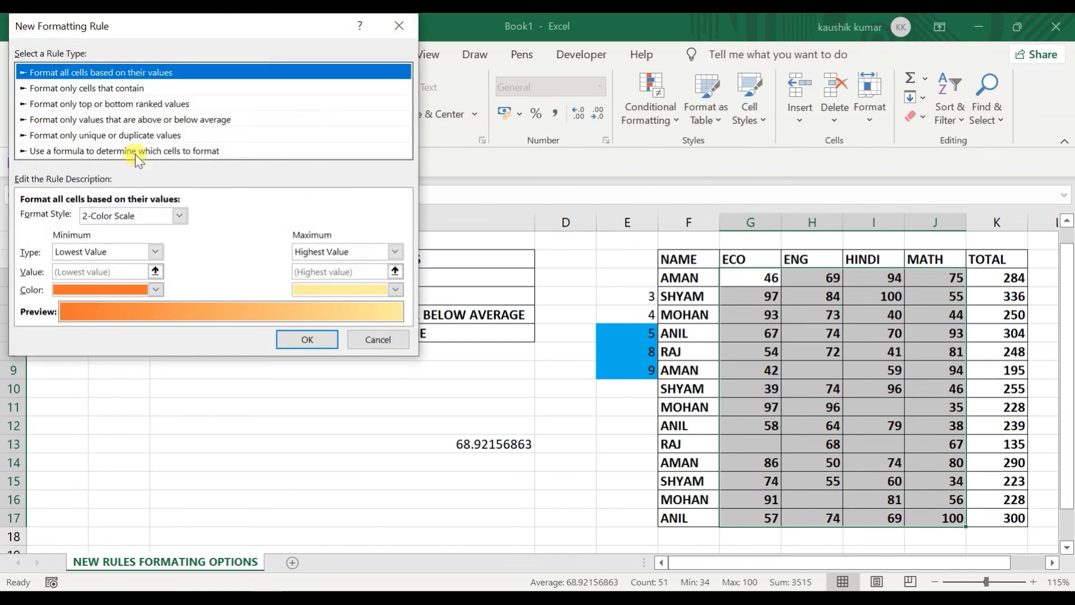
Step: Try the above-average rule with 'equal or above', then switch to the unique-or-duplicate rule type
{"action": "left_click", "coordinate": [109, 120]}
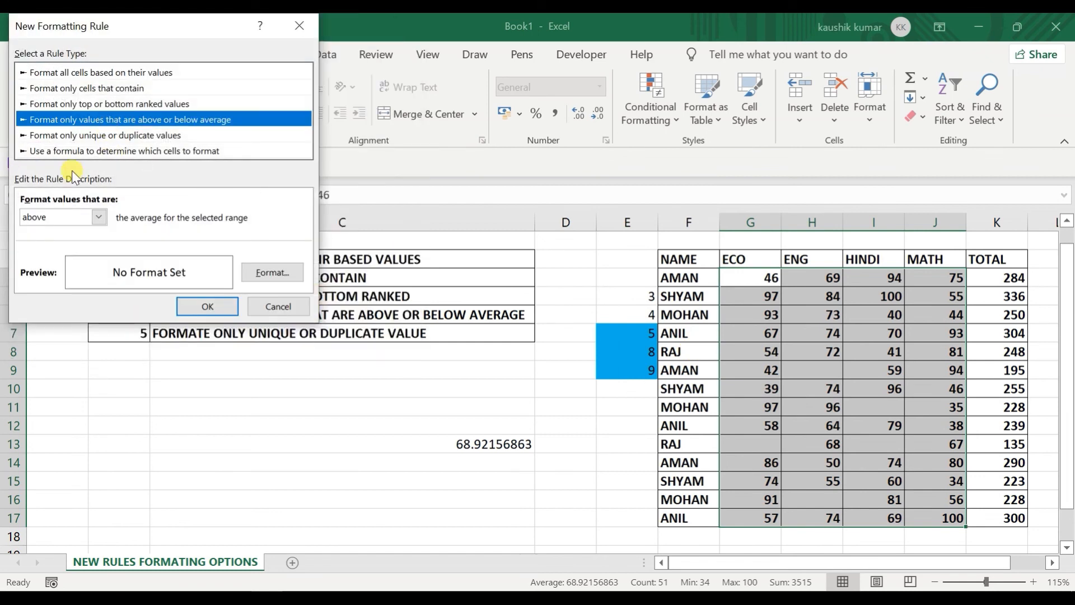
{"action": "left_click", "coordinate": [89, 222]}
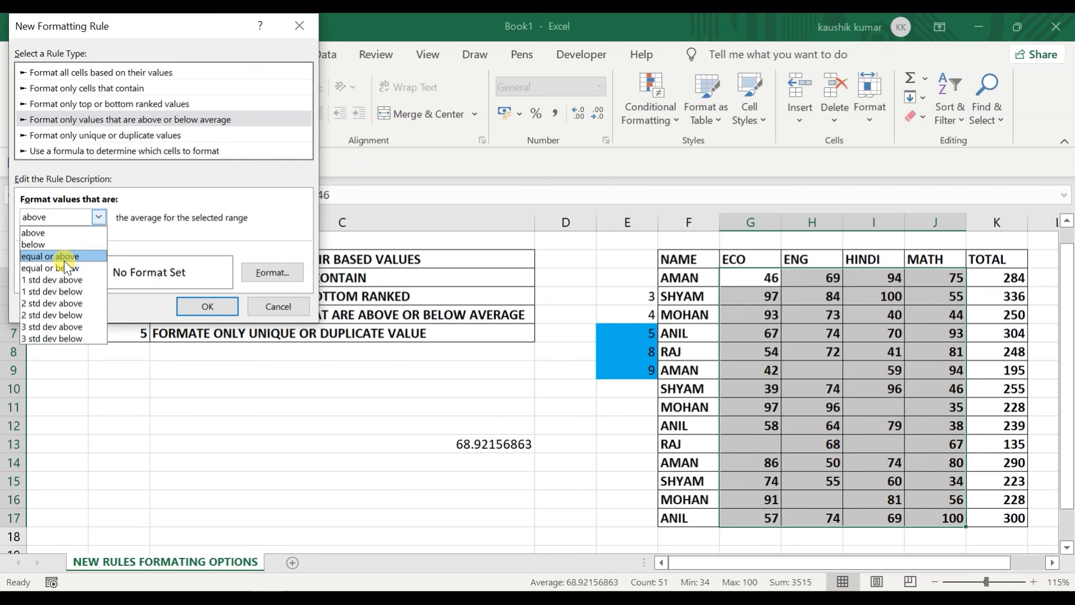
{"action": "left_click", "coordinate": [65, 258]}
{"action": "left_click", "coordinate": [85, 219]}
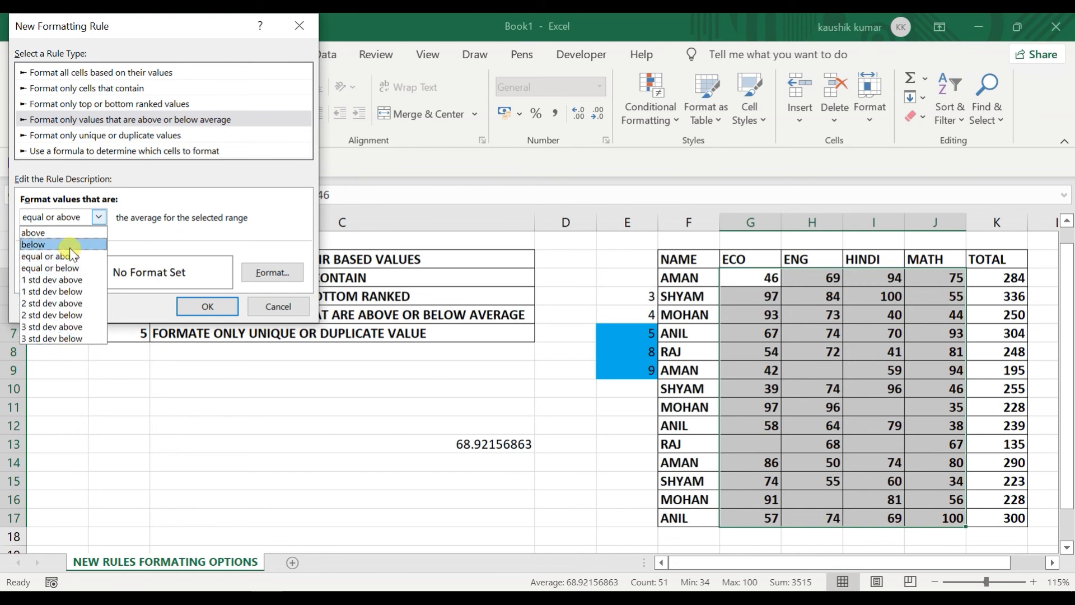
{"action": "left_click", "coordinate": [149, 225]}
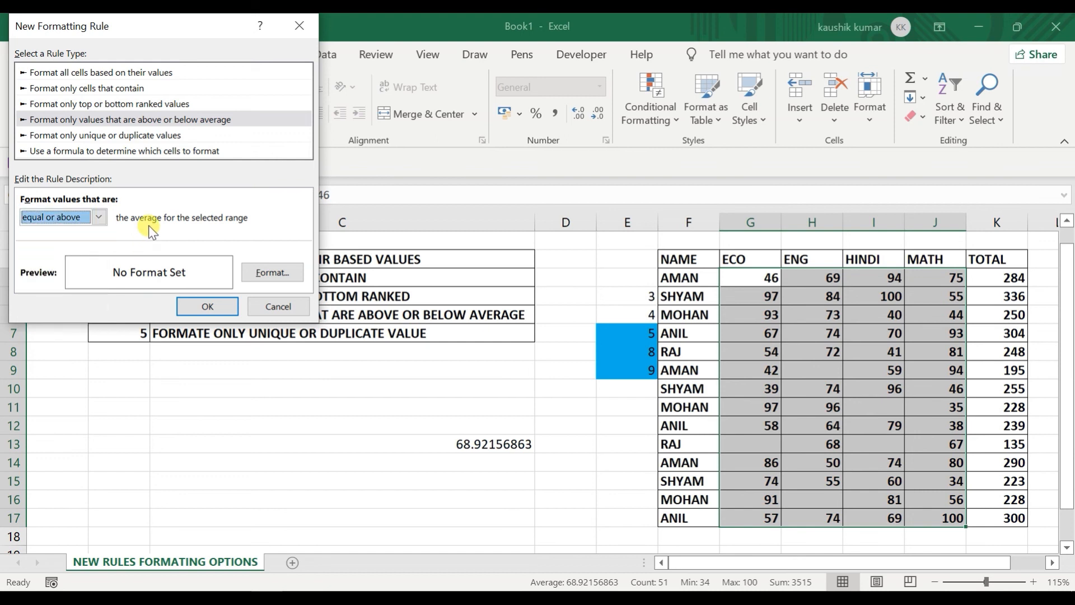
{"action": "left_click", "coordinate": [149, 135]}
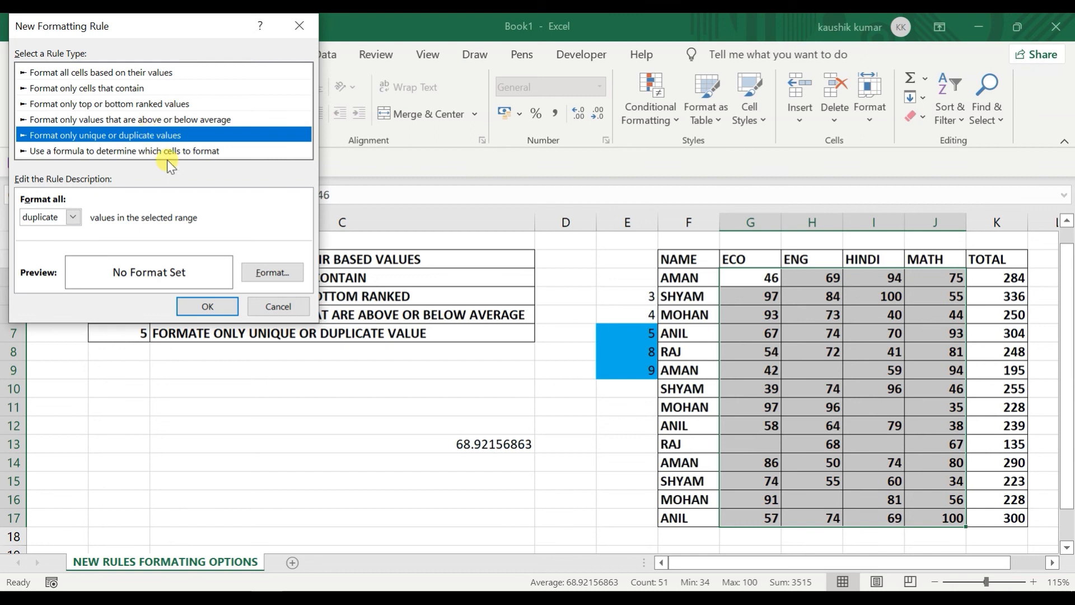
Step: Cancel the new rule and preview Duplicate Values highlighting on the marks
{"action": "left_click", "coordinate": [276, 311]}
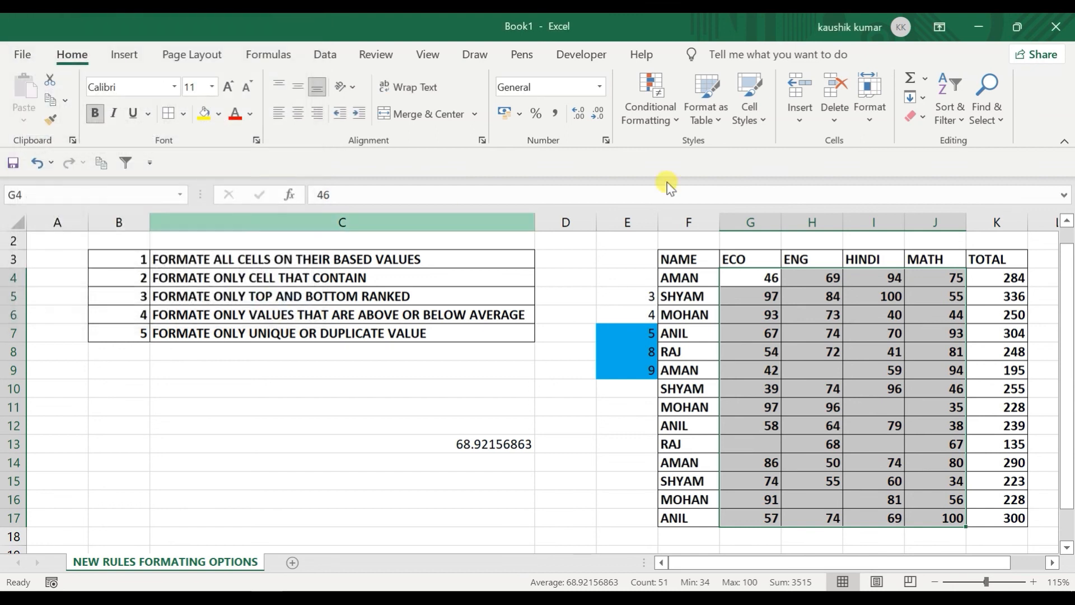
{"action": "left_click", "coordinate": [668, 105]}
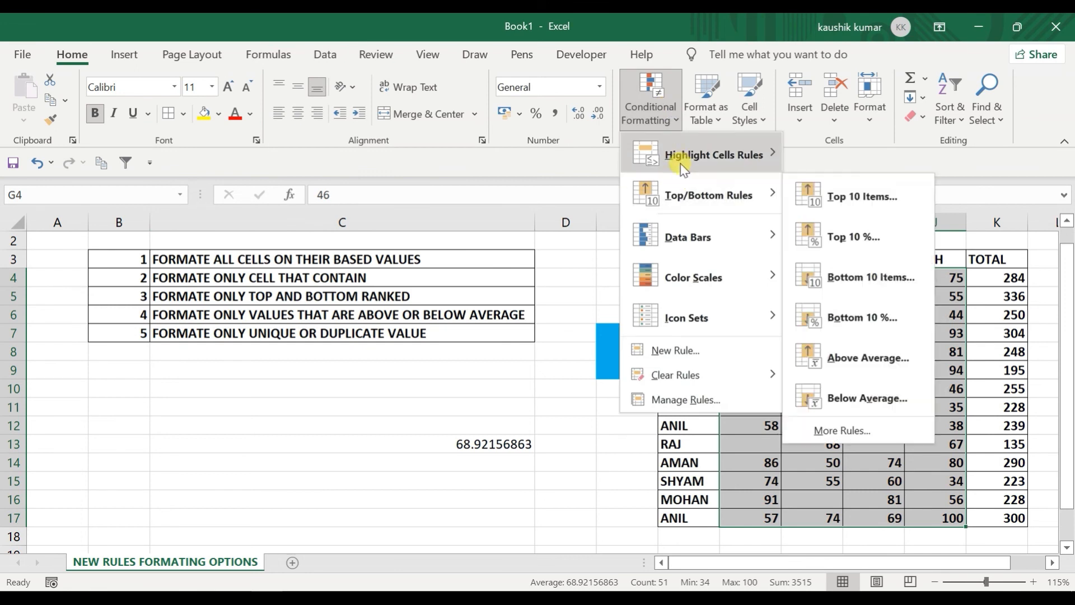
{"action": "mouse_move", "coordinate": [673, 159]}
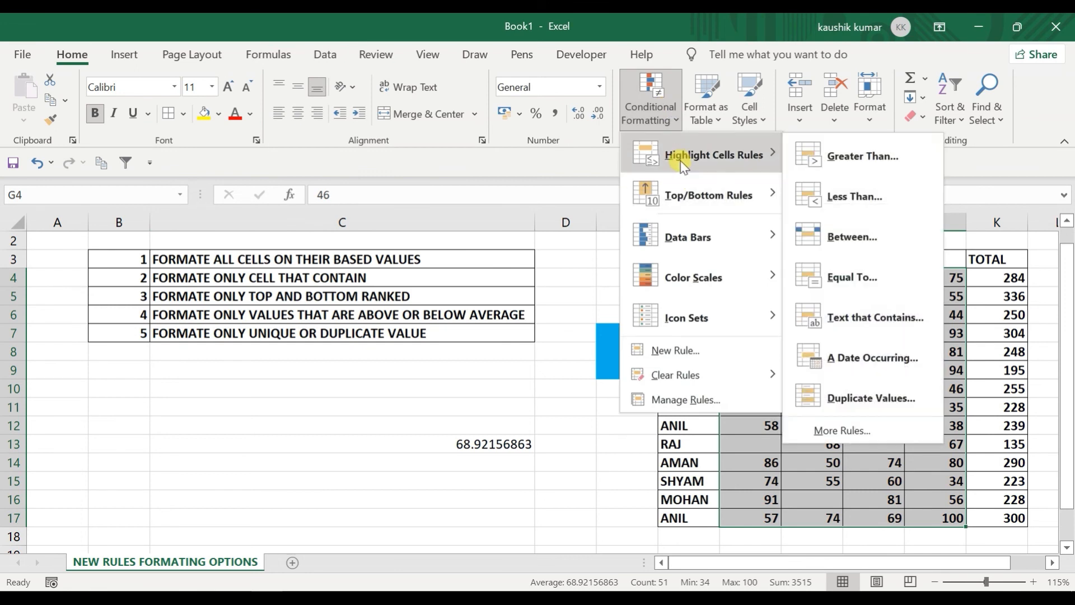
{"action": "left_click", "coordinate": [830, 392]}
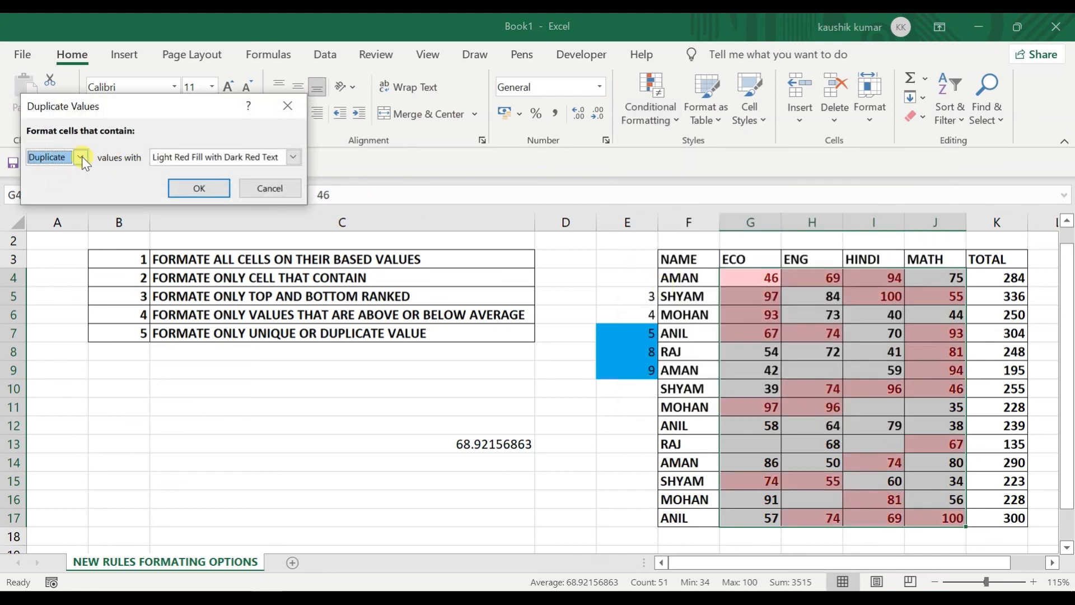
Step: Toggle the preview from duplicate to unique marks and back, then discard it
{"action": "left_click", "coordinate": [82, 157]}
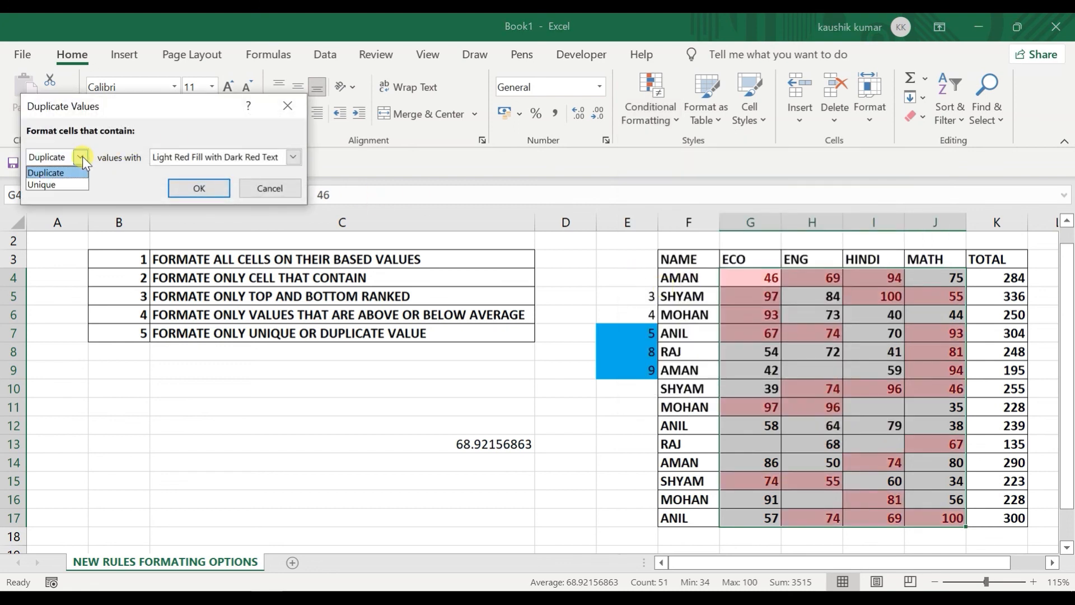
{"action": "left_click", "coordinate": [50, 185]}
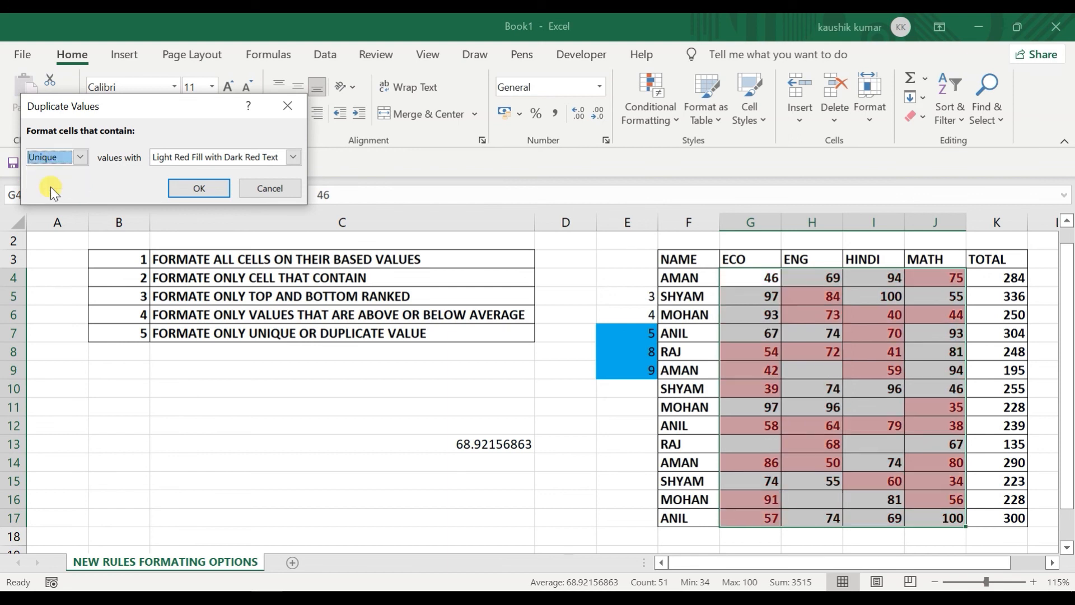
{"action": "left_click", "coordinate": [71, 162]}
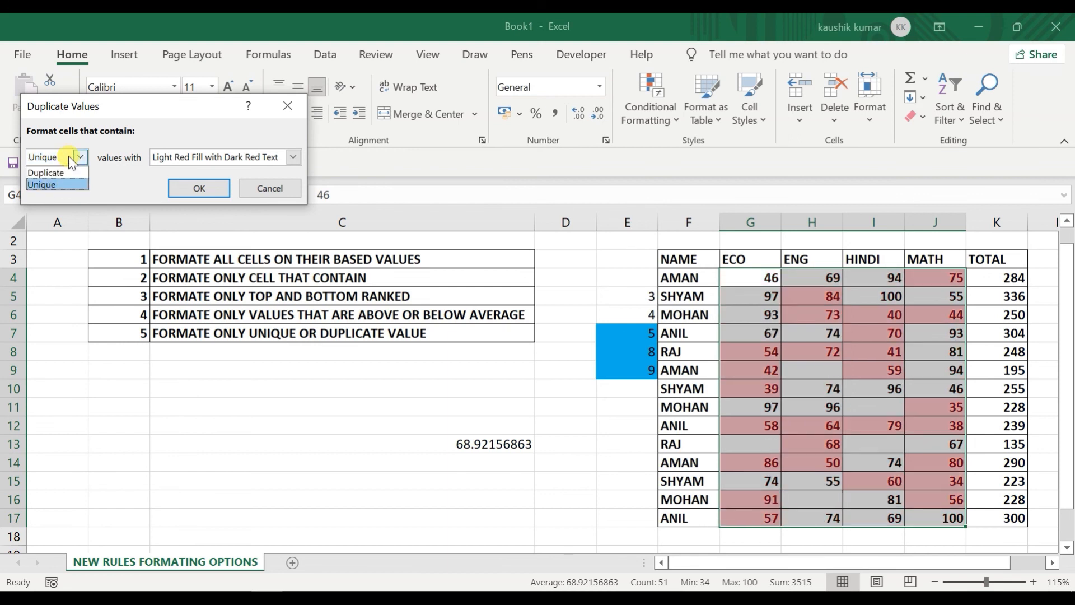
{"action": "left_click", "coordinate": [63, 167]}
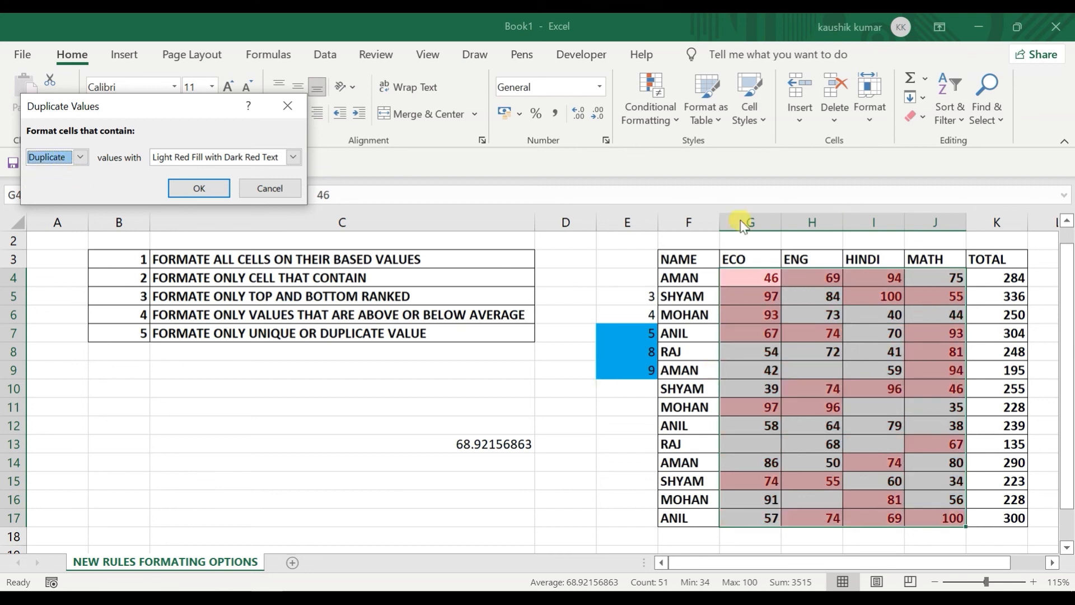
{"action": "left_click", "coordinate": [265, 190]}
{"action": "left_click", "coordinate": [667, 122]}
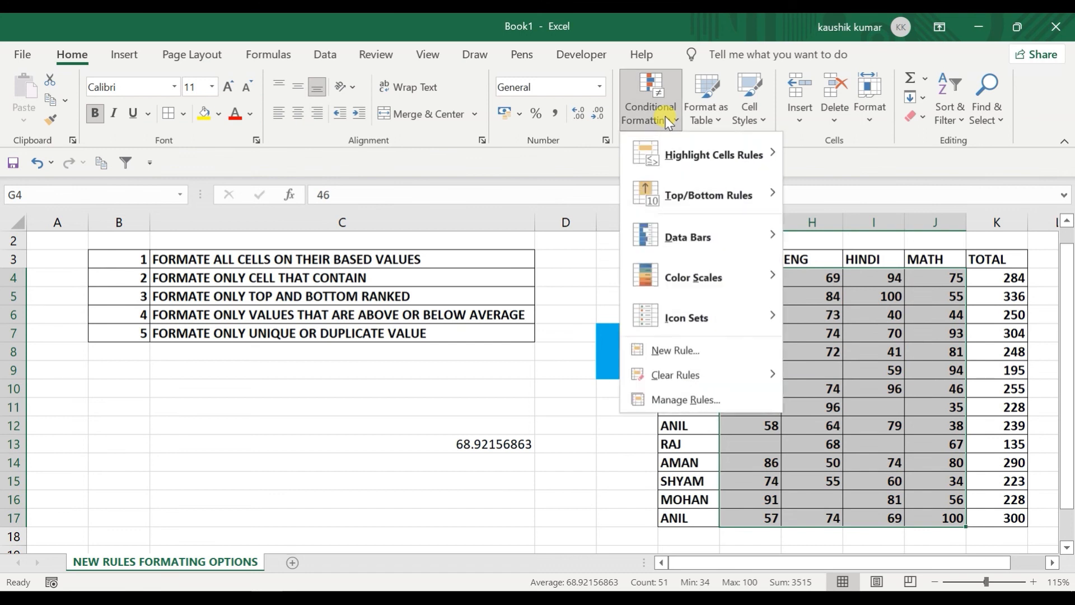
Step: Start a new unique-or-duplicate rule, move its window over the sheet, and keep 'duplicate'
{"action": "left_click", "coordinate": [672, 353]}
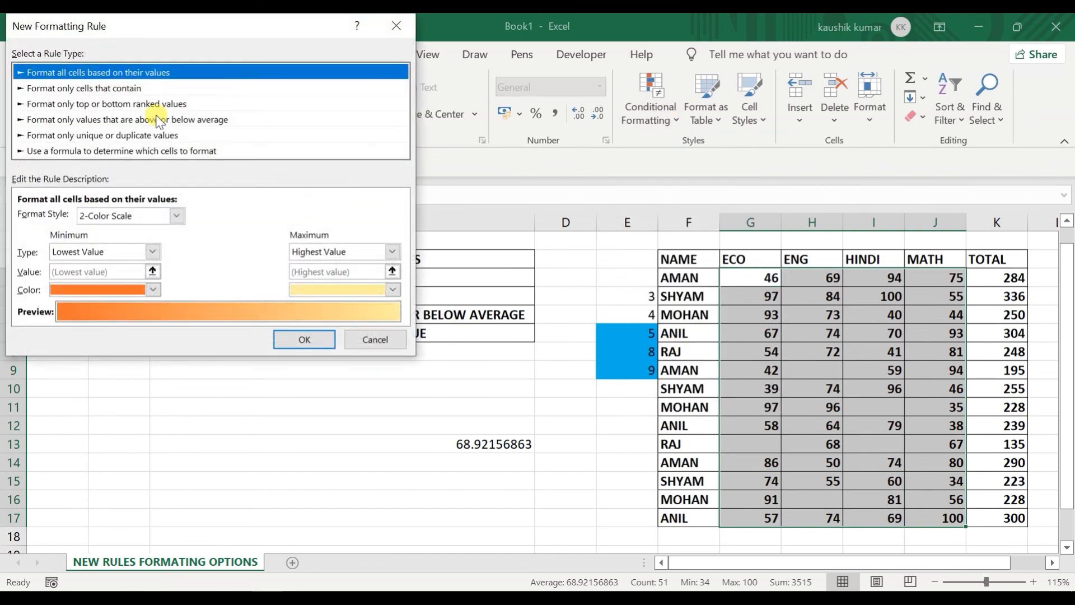
{"action": "left_click", "coordinate": [103, 135]}
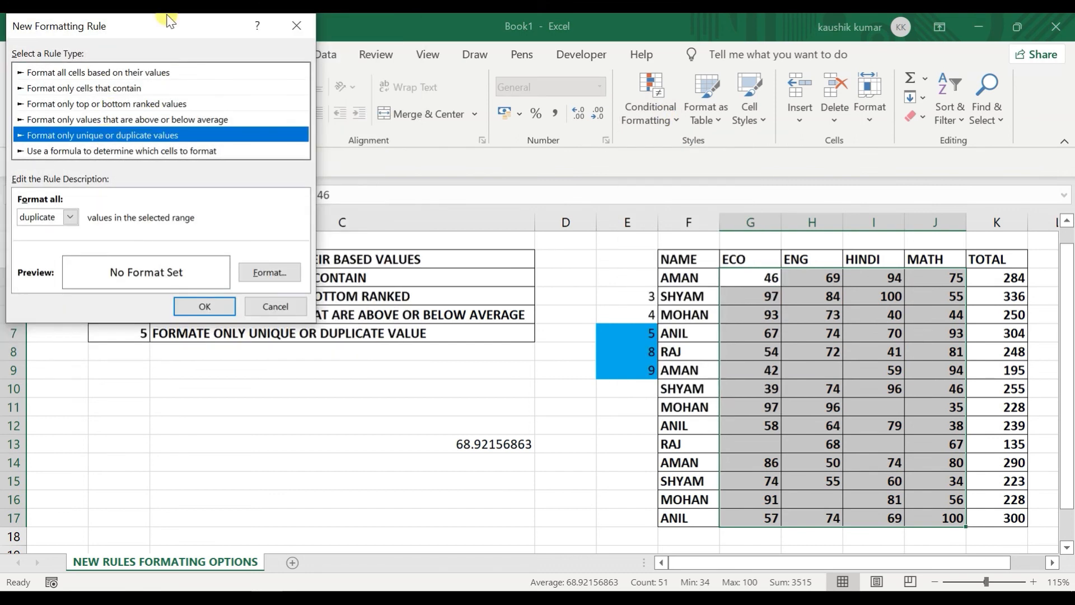
{"action": "left_click_drag", "start_coordinate": [181, 26], "coordinate": [383, 177]}
{"action": "left_click", "coordinate": [274, 371]}
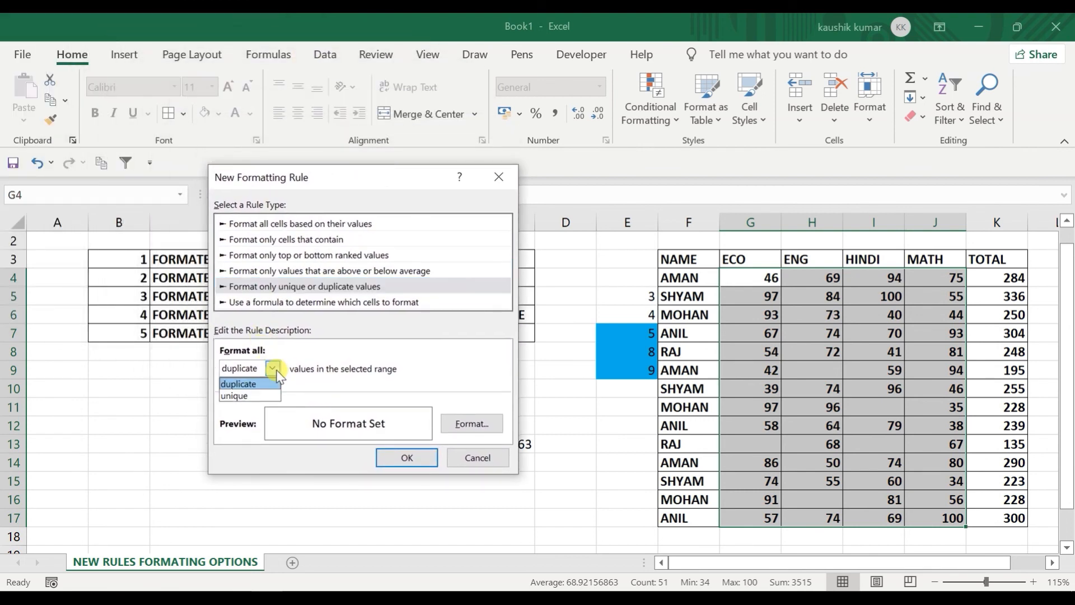
{"action": "left_click", "coordinate": [244, 385]}
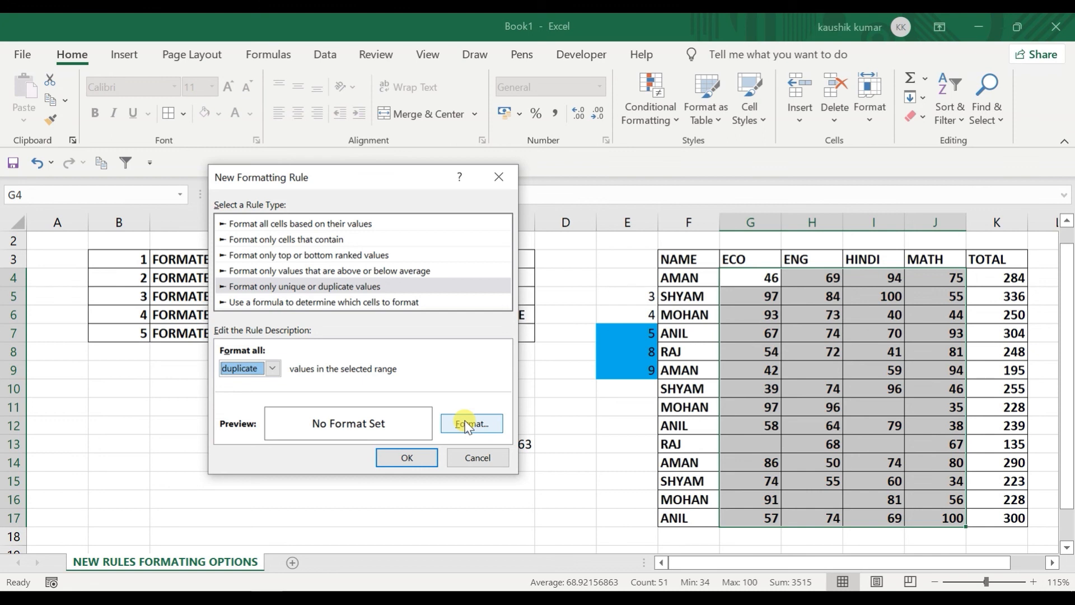
Step: Browse the colour-scale, cells-that-contain, top/bottom and above/below-average rule types
{"action": "left_click", "coordinate": [284, 225]}
{"action": "left_click", "coordinate": [285, 240]}
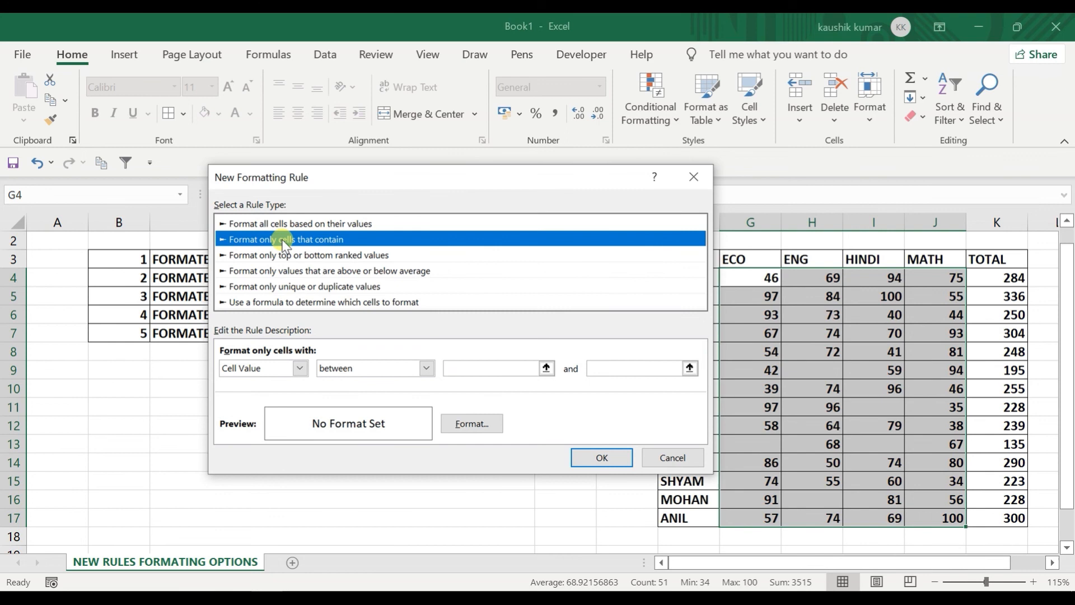
{"action": "left_click", "coordinate": [285, 255]}
{"action": "left_click", "coordinate": [289, 271]}
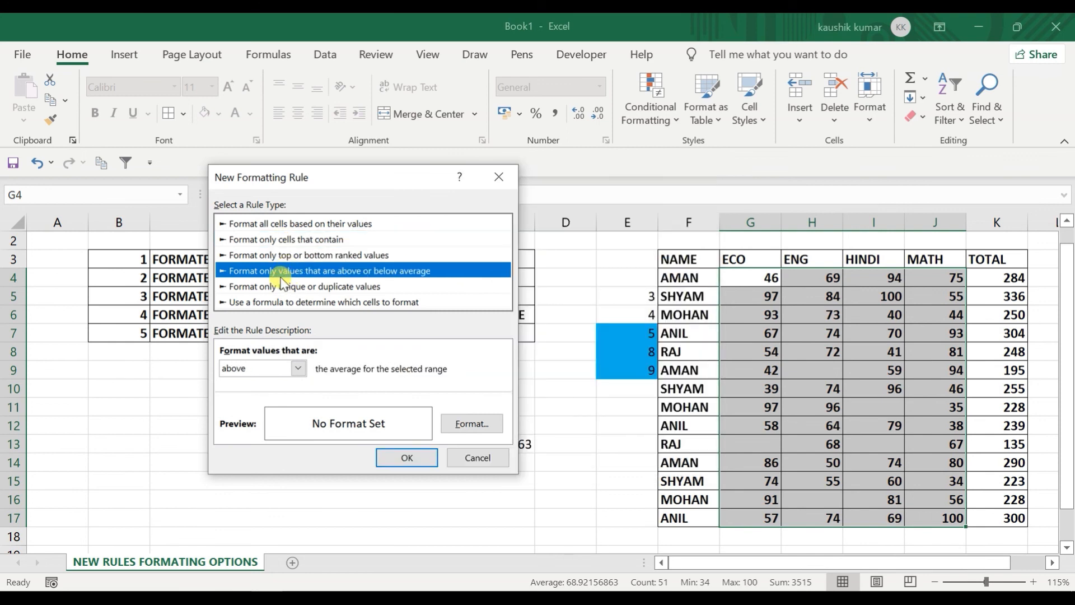
{"action": "left_click", "coordinate": [285, 240]}
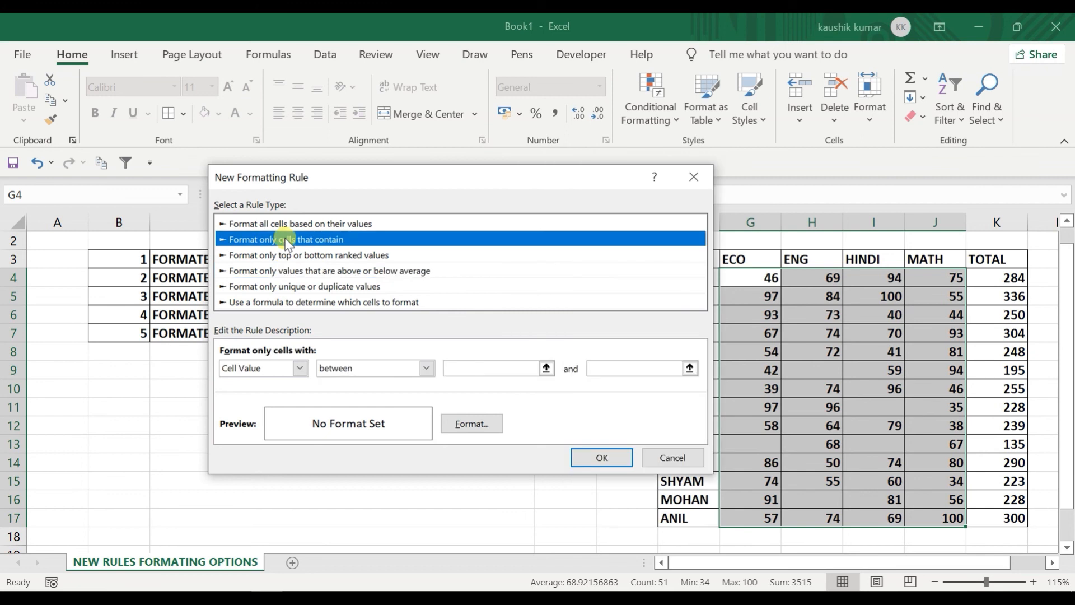
Step: Set the cells-that-contain rule to Specific Text containing, then switch to the formula-based type
{"action": "left_click", "coordinate": [291, 369]}
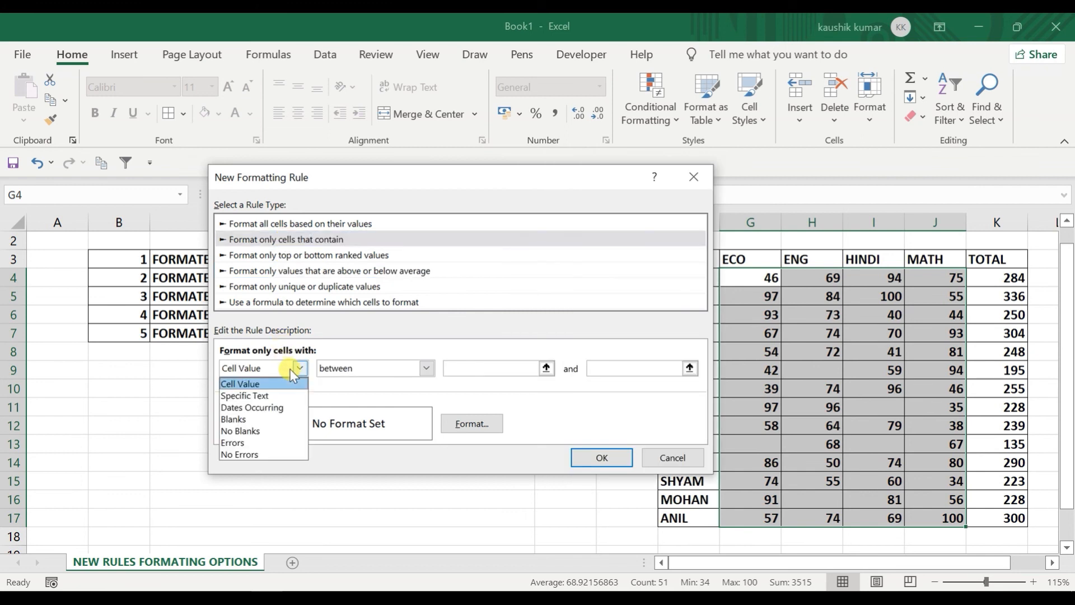
{"action": "left_click", "coordinate": [263, 395]}
{"action": "left_click", "coordinate": [372, 368]}
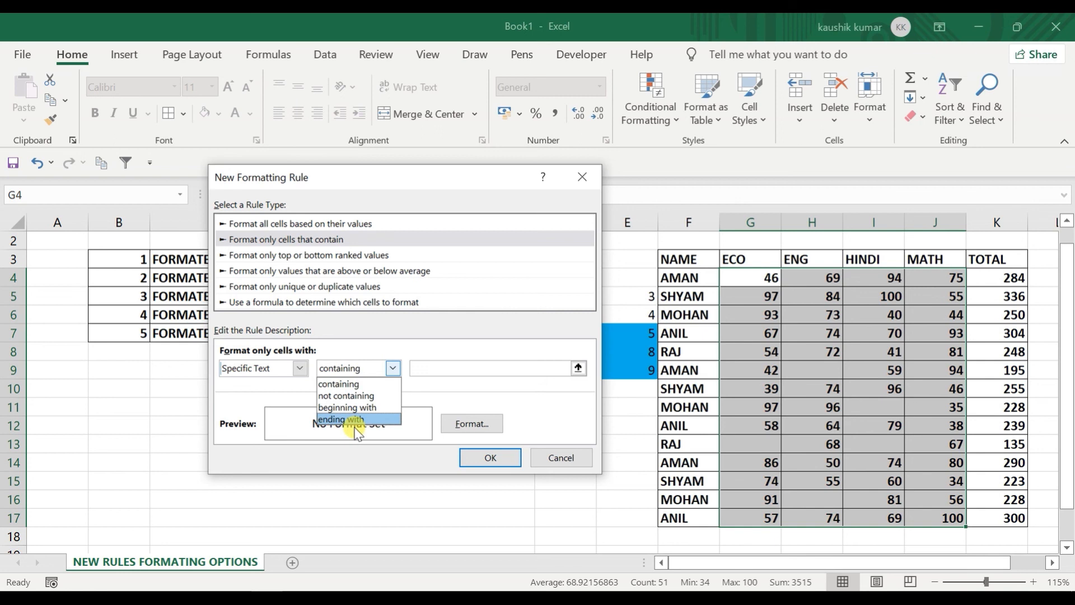
{"action": "left_click", "coordinate": [324, 384]}
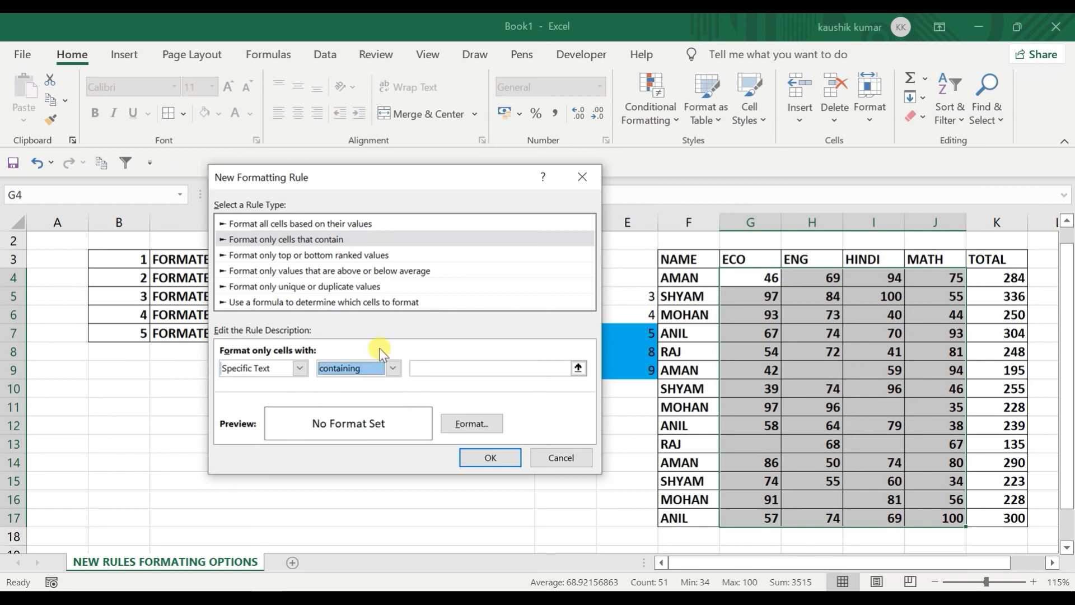
{"action": "left_click", "coordinate": [300, 368]}
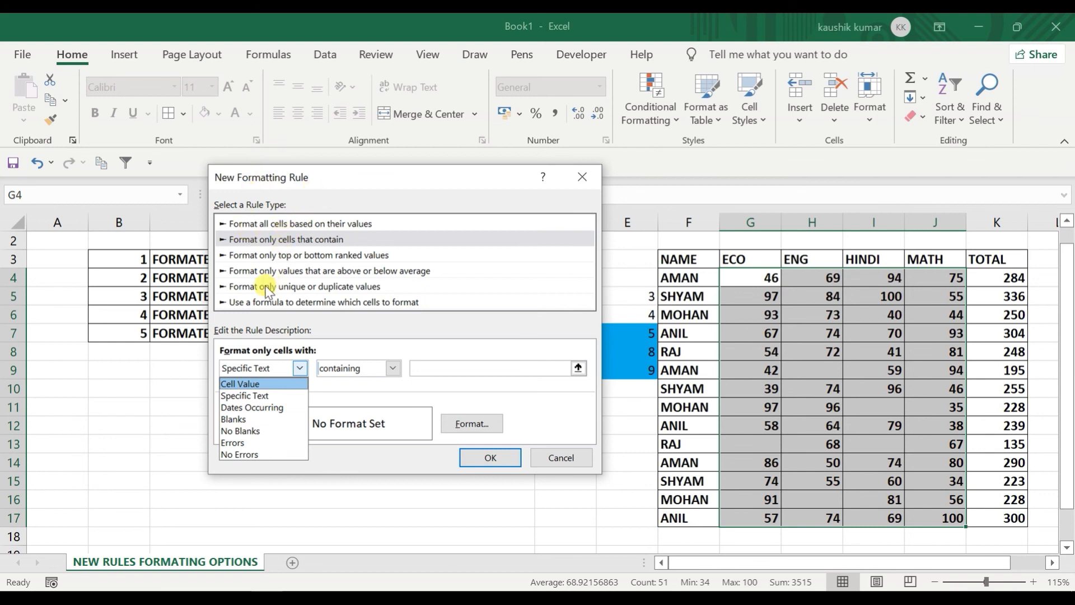
{"action": "left_click", "coordinate": [287, 305]}
{"action": "left_click", "coordinate": [287, 305]}
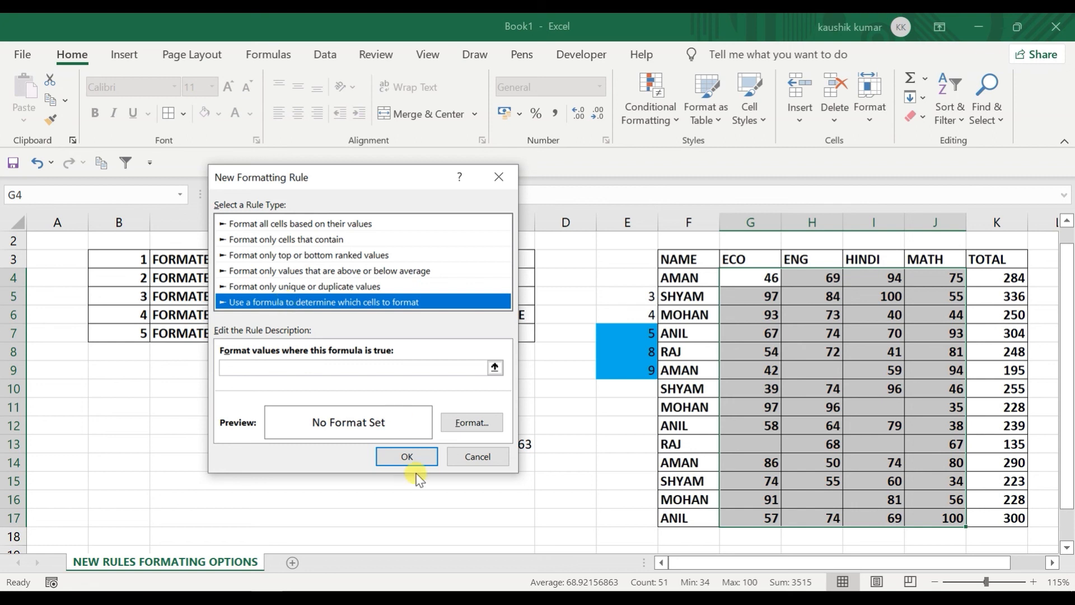
Step: Cancel the new rule and move to cell A1 with the title
{"action": "left_click", "coordinate": [481, 457]}
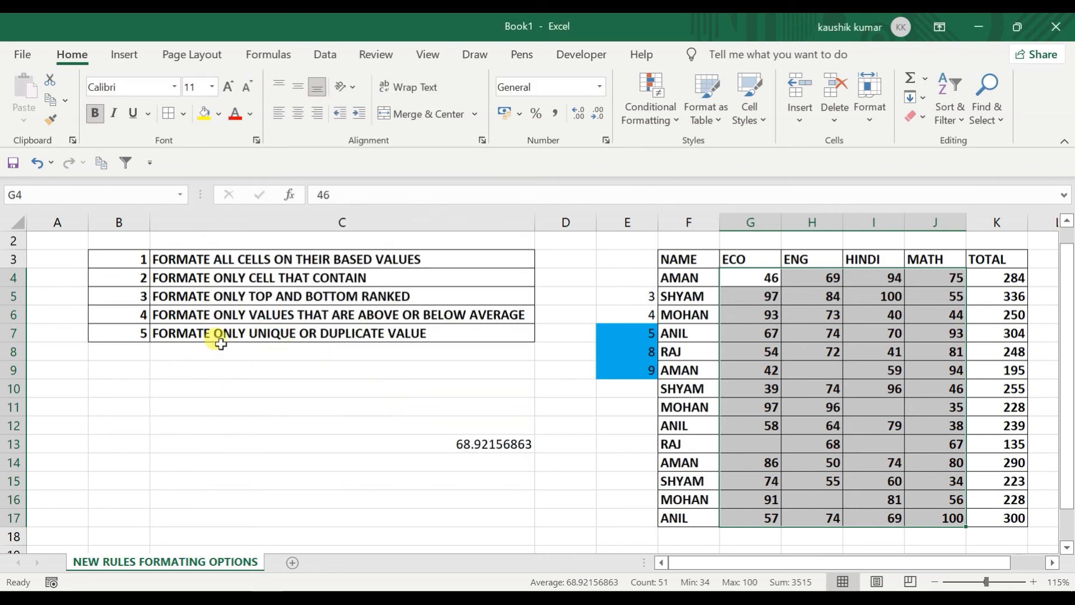
{"action": "key", "text": "Up"}
{"action": "key", "text": "Up"}
{"action": "key", "text": "Up"}
{"action": "key", "text": "Left"}
{"action": "key", "text": "Left"}
{"action": "key", "text": "Left"}
{"action": "key", "text": "Left"}
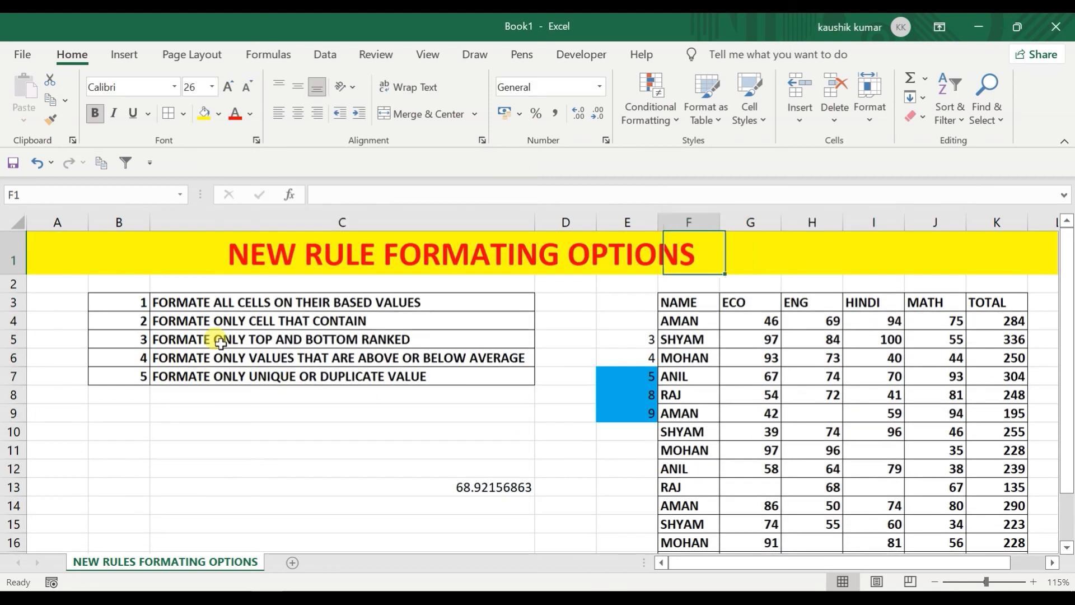
{"action": "key", "text": "Left"}
{"action": "key", "text": "Left"}
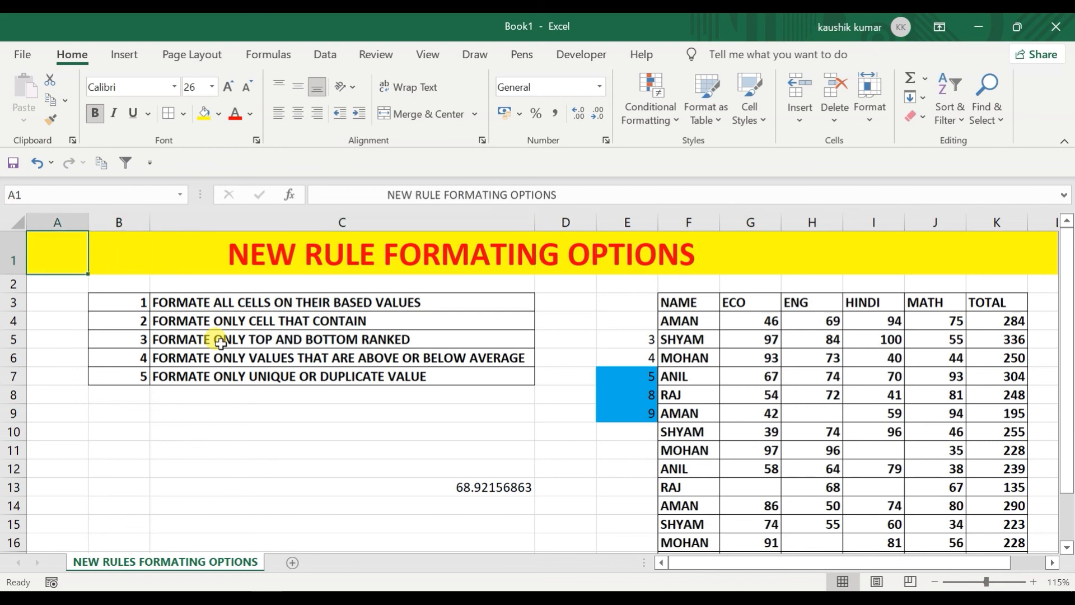